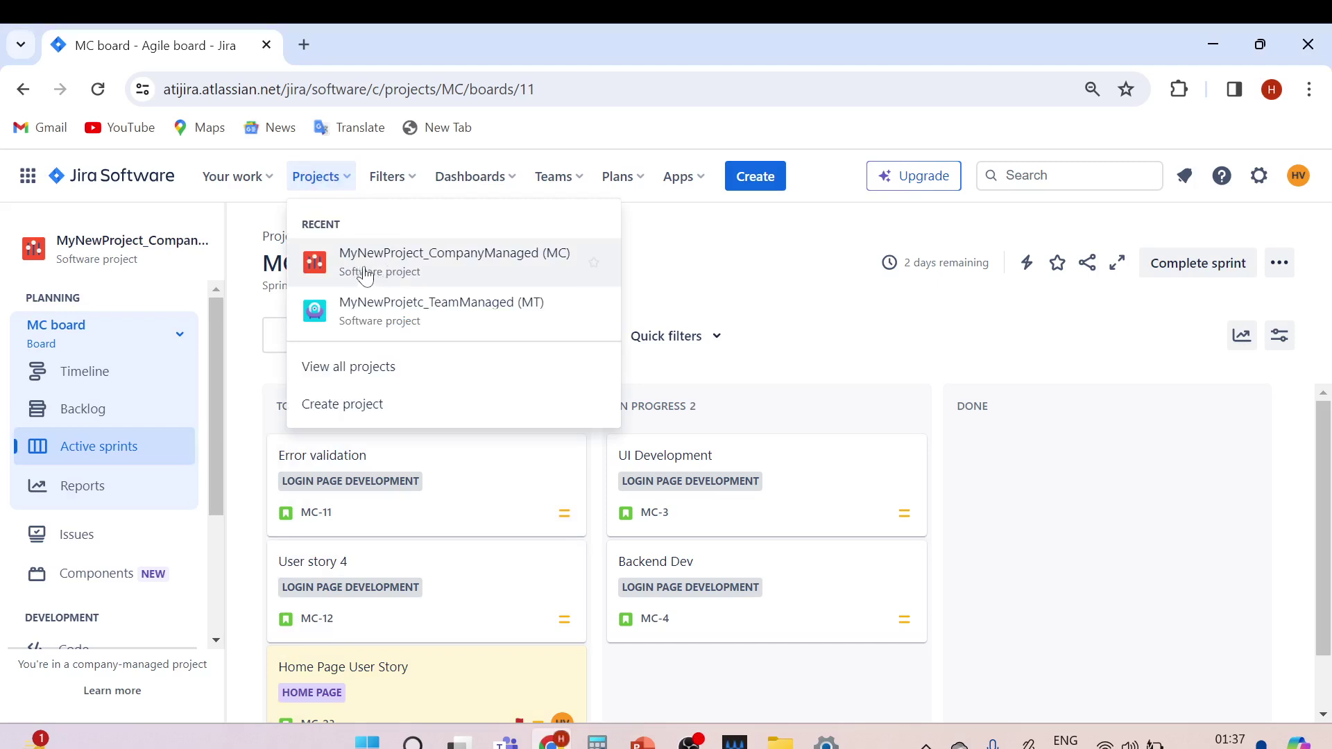
Close the recent projects list and review the sprint backlog before going back to Active sprints
click(707, 237)
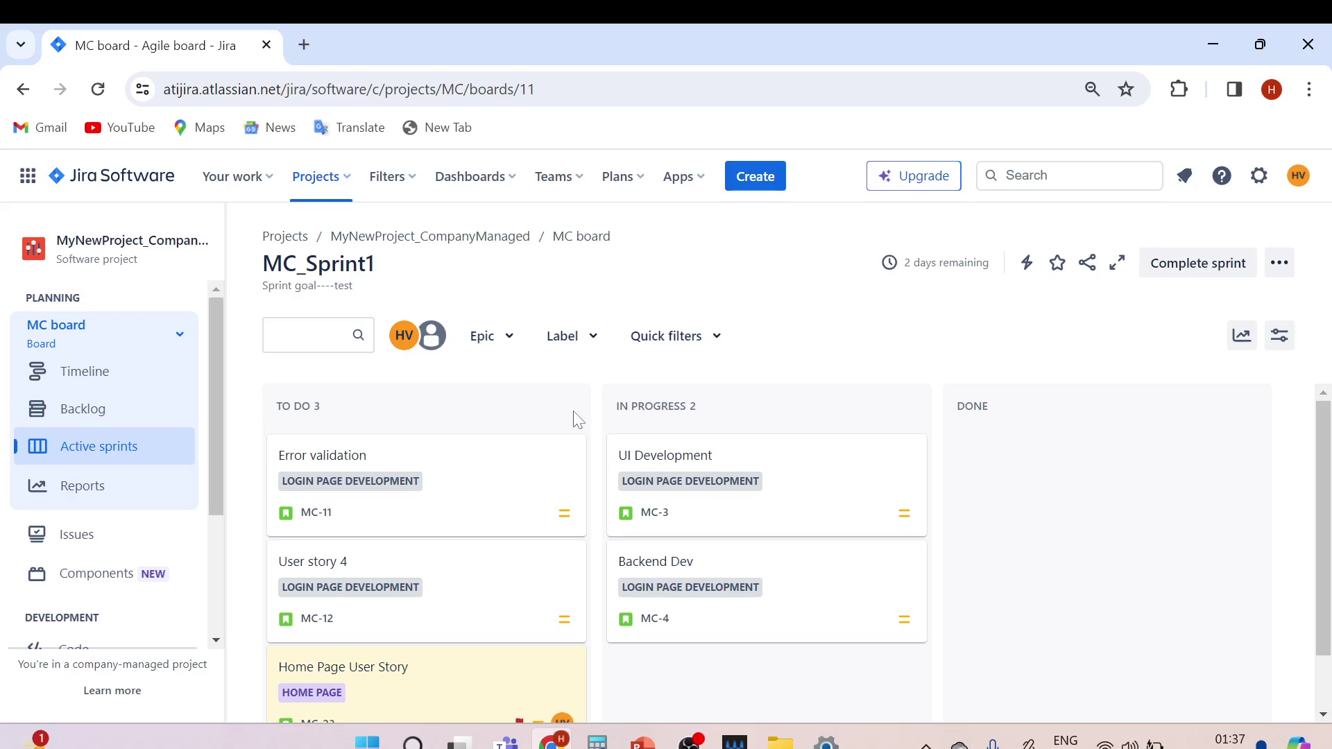
scroll(557, 426, down, 1)
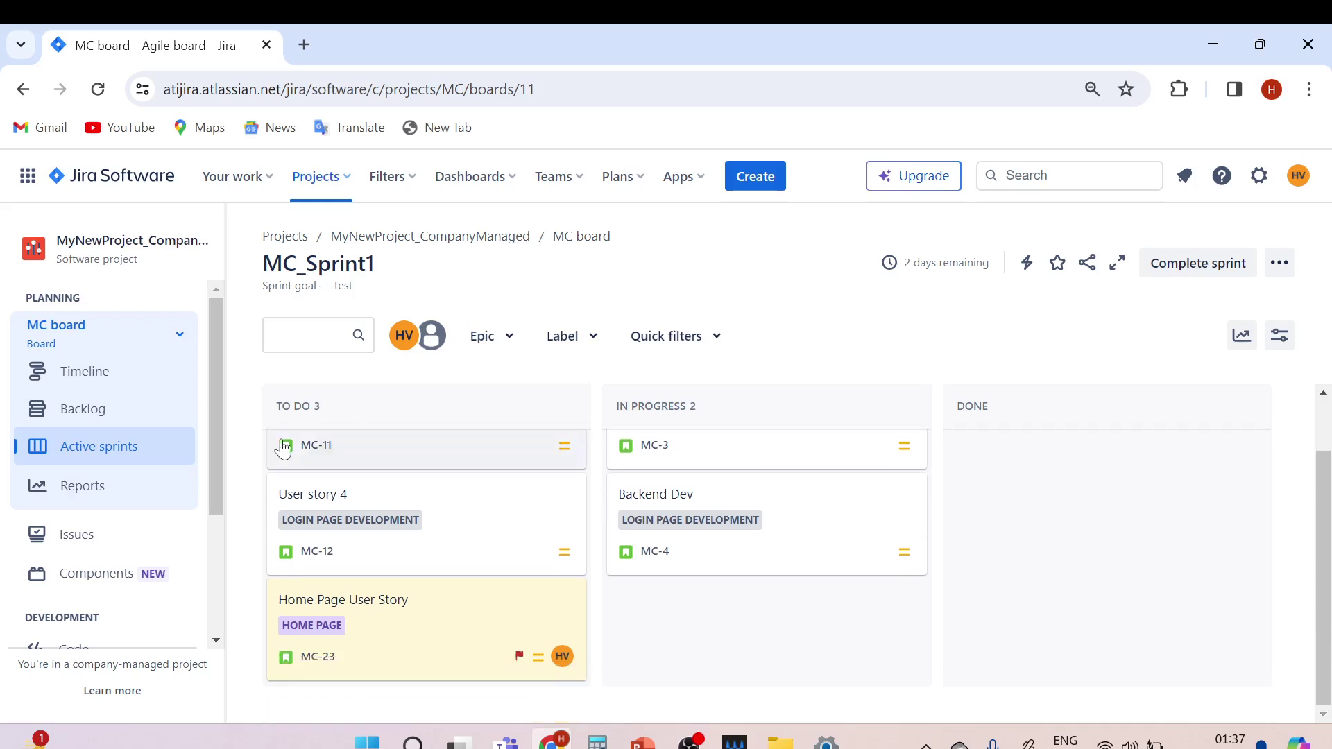
click(83, 408)
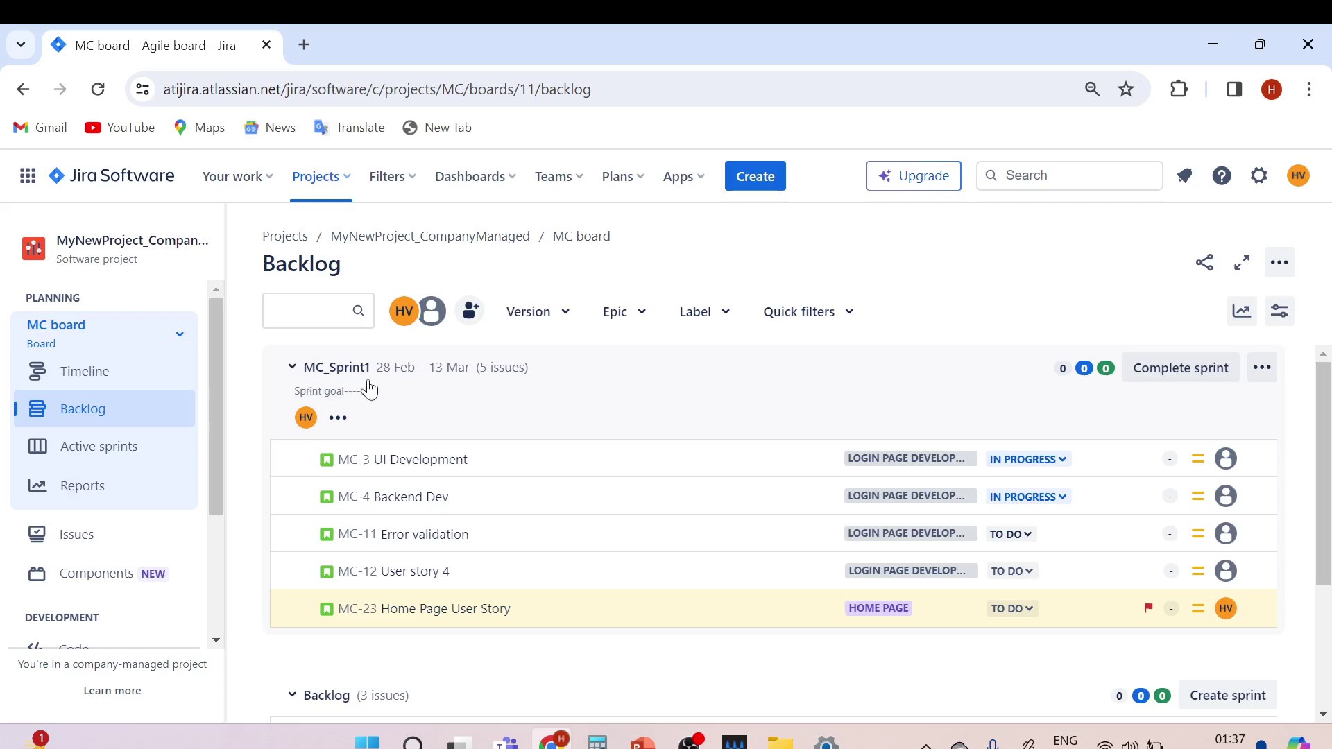
scroll(515, 527, down, 3)
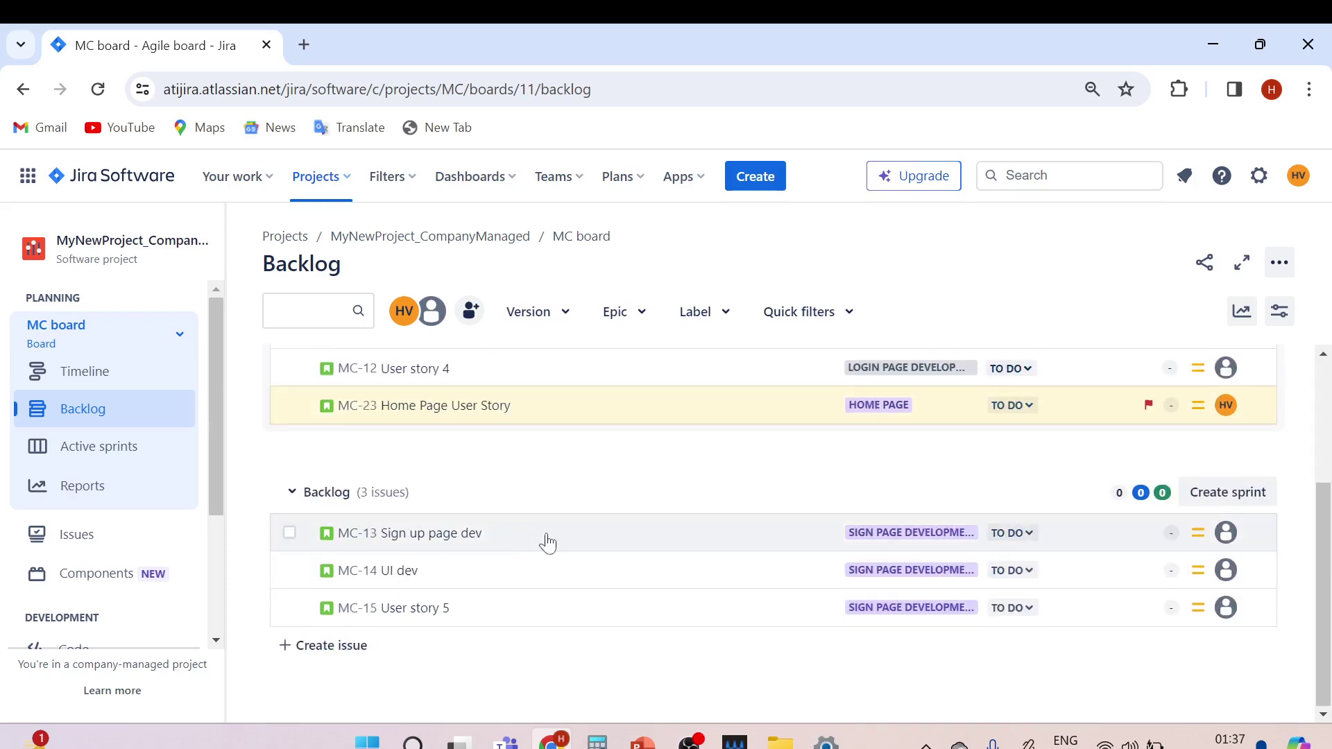
scroll(547, 541, up, 3)
click(111, 448)
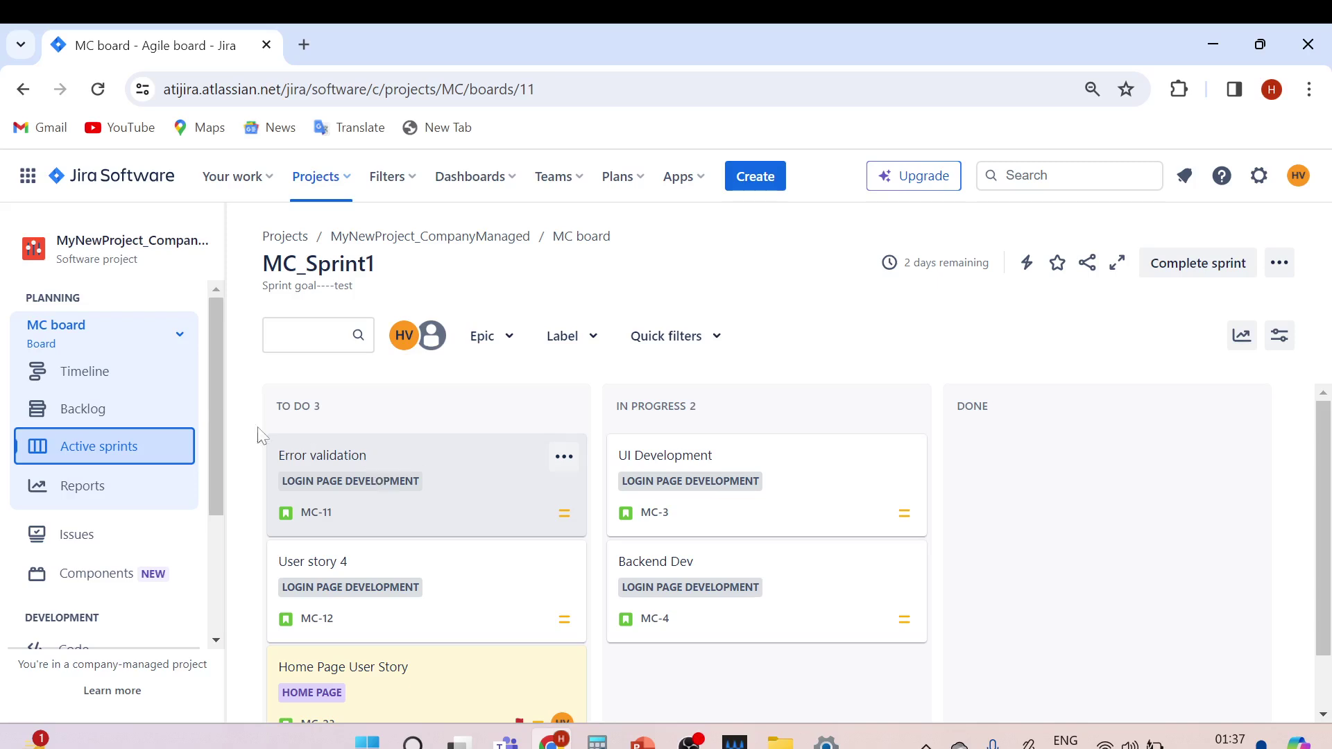
View the Timeline with MC-1 Login Page Development expanded, then return to the MC_Sprint1 board
click(110, 378)
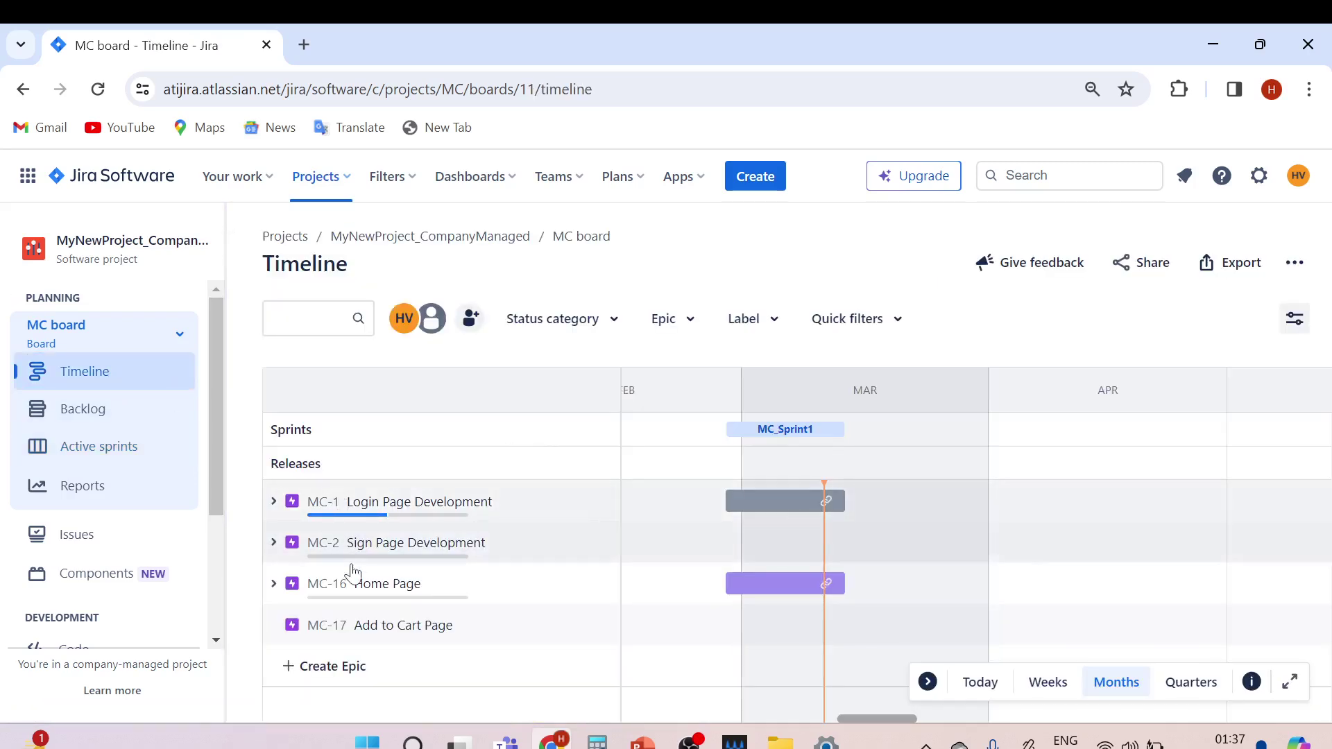
click(273, 503)
scroll(393, 518, down, 1)
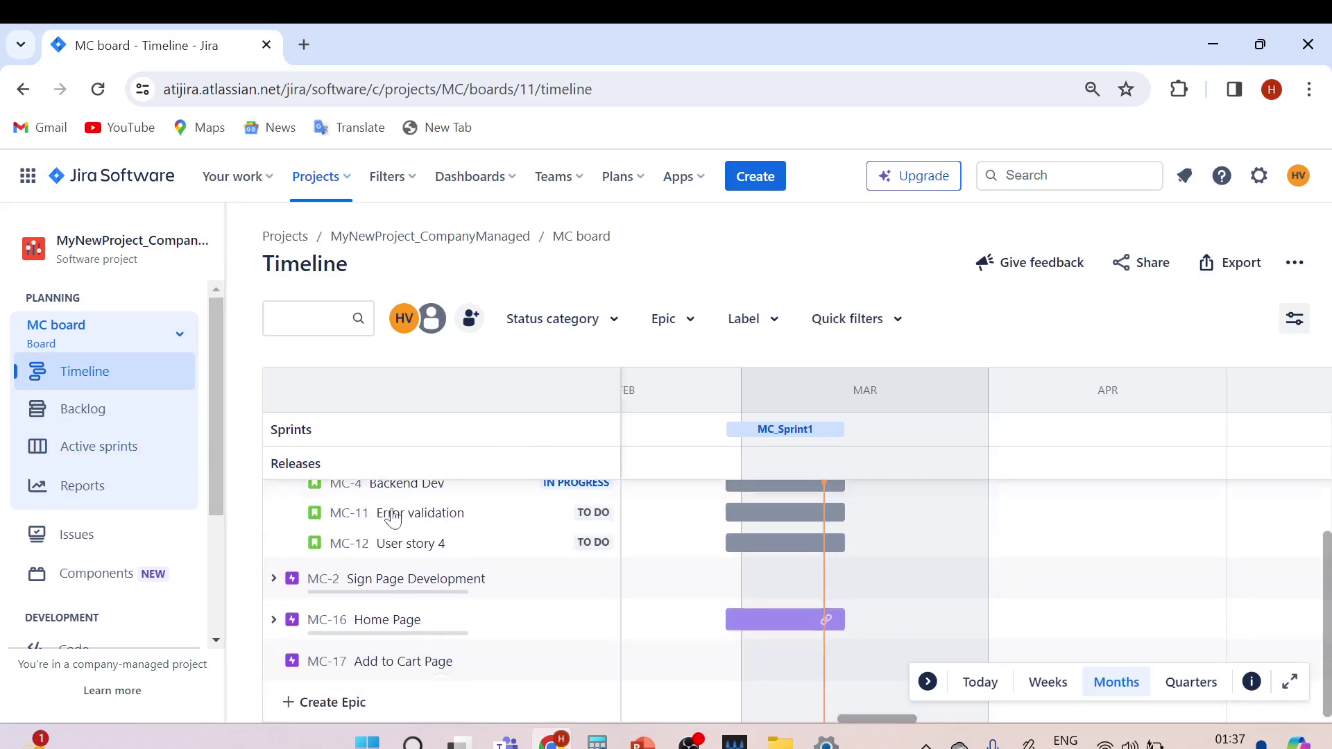
scroll(393, 517, up, 2)
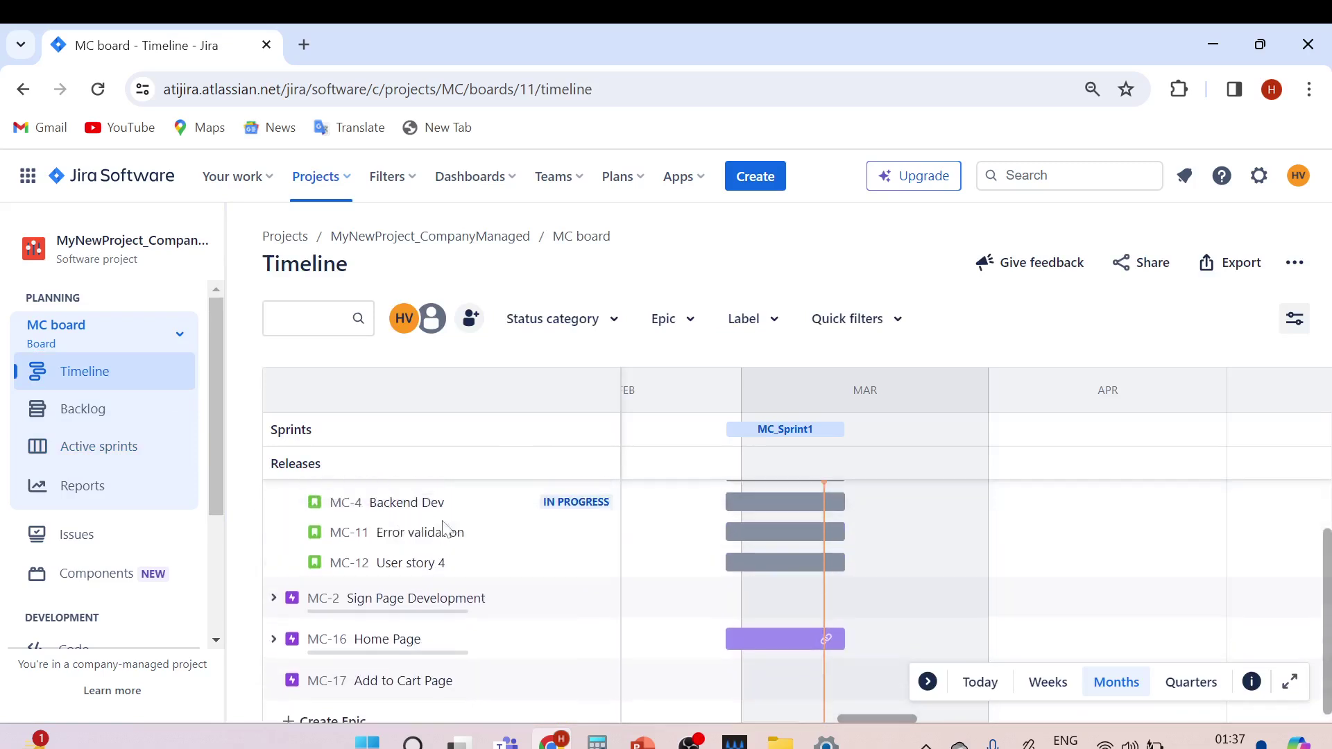
click(120, 444)
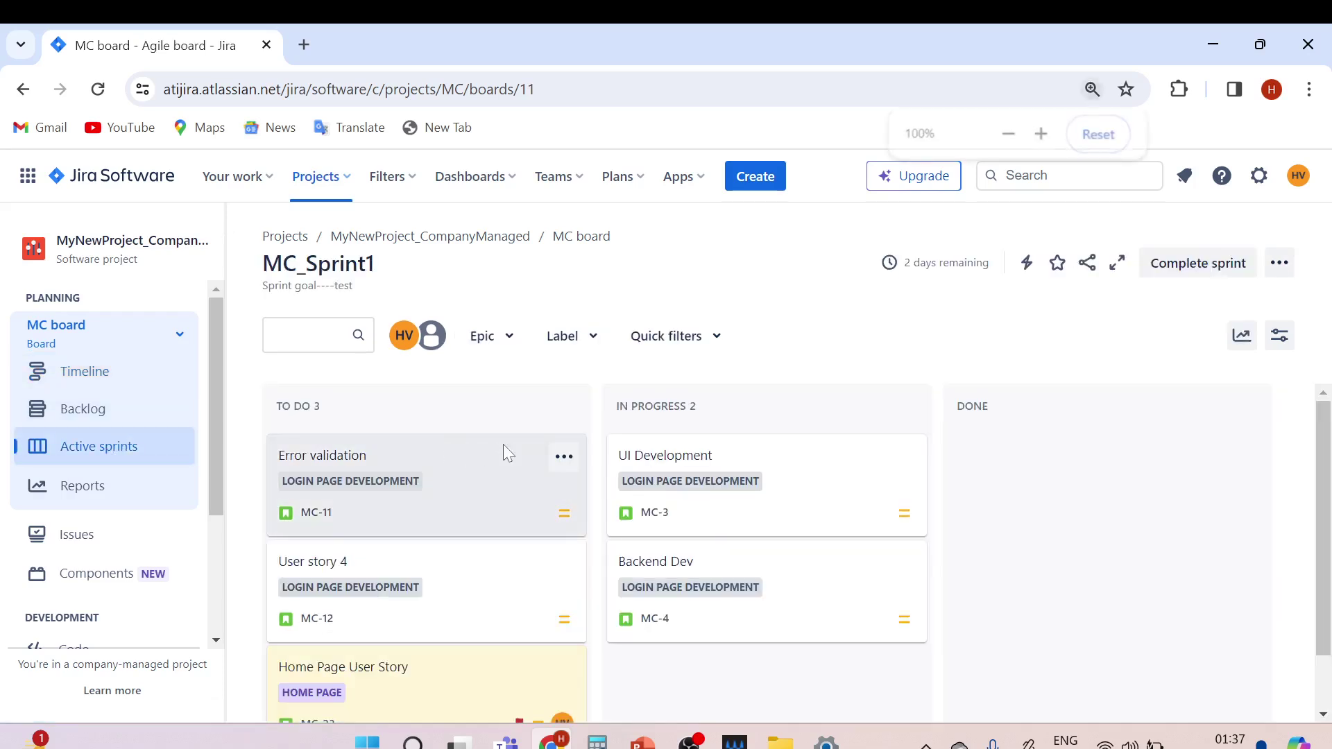
Zoom in and move the UI Development card into the DONE column
scroll(537, 447, down, 2)
scroll(586, 481, up, 2)
key(ctrl+plus)
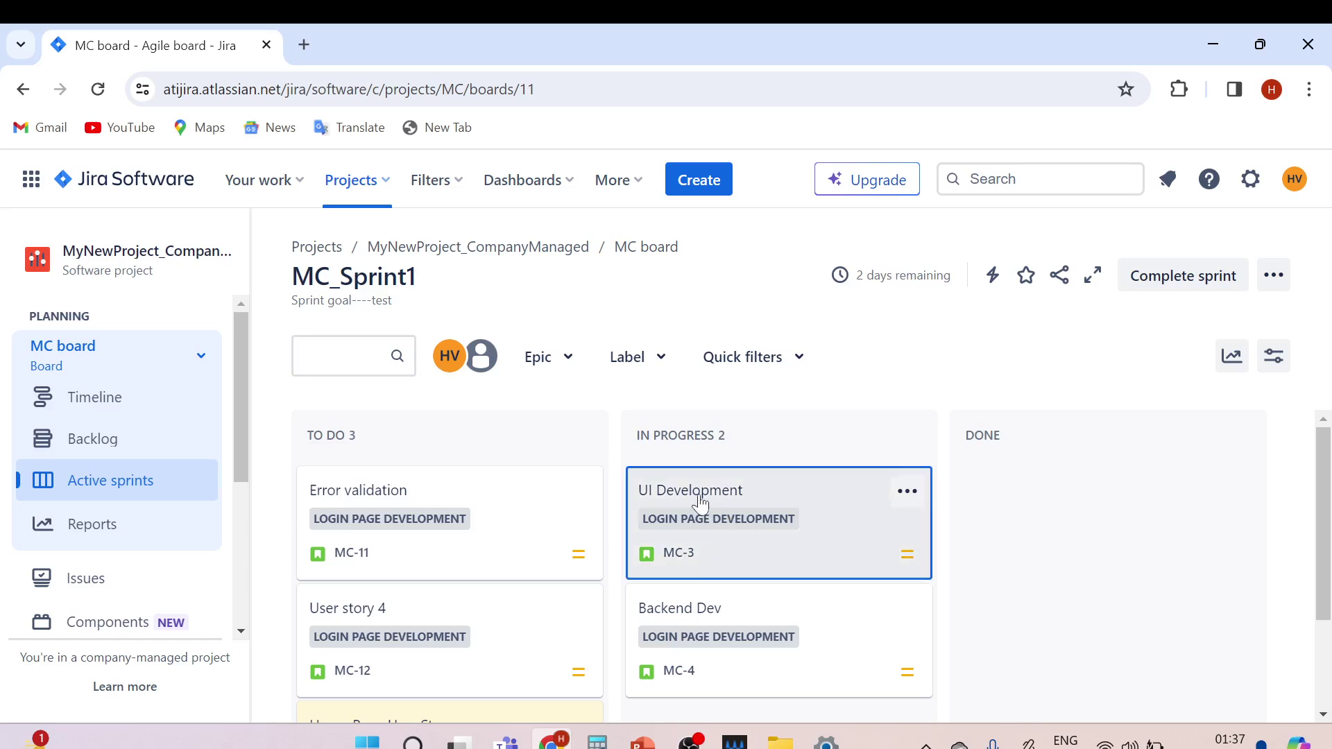
drag(697, 503, 1009, 507)
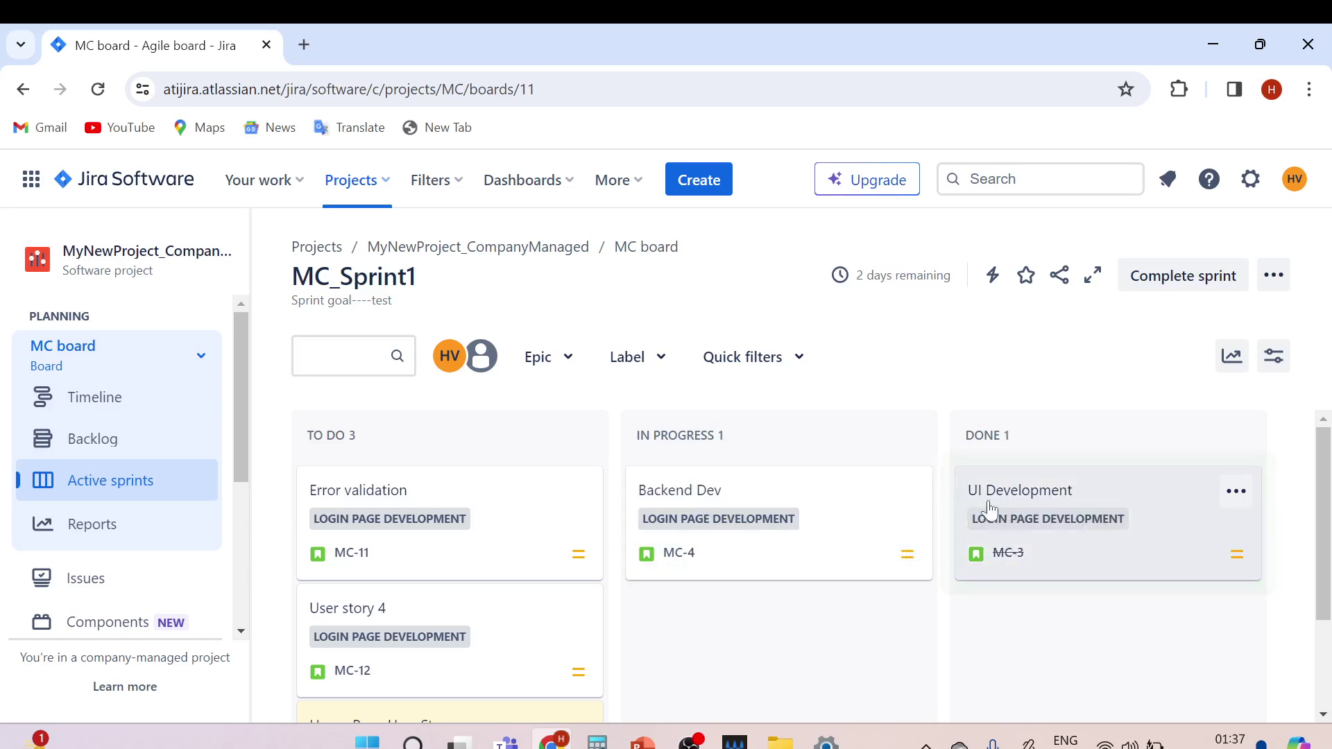
Open MC-3 in a new tab, view its status options without changing them, and return to the board
right_click(1002, 553)
click(1069, 349)
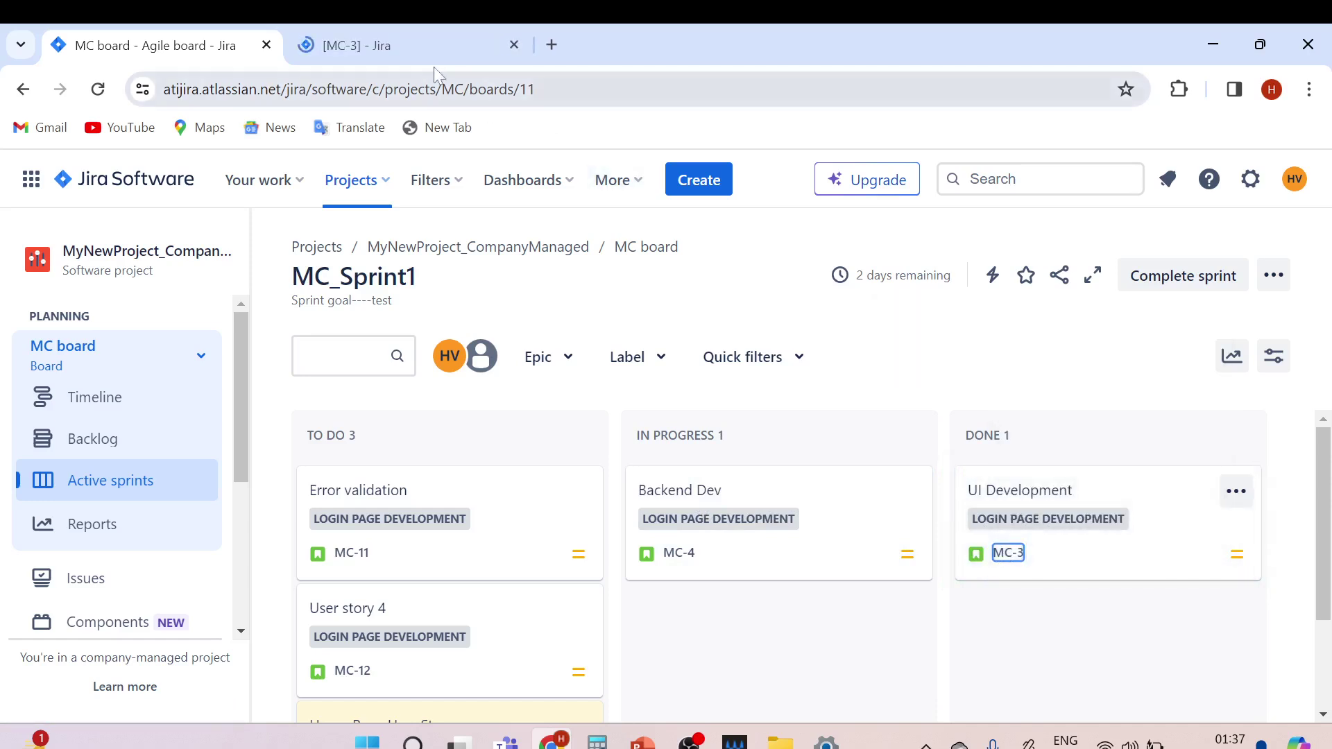
click(416, 45)
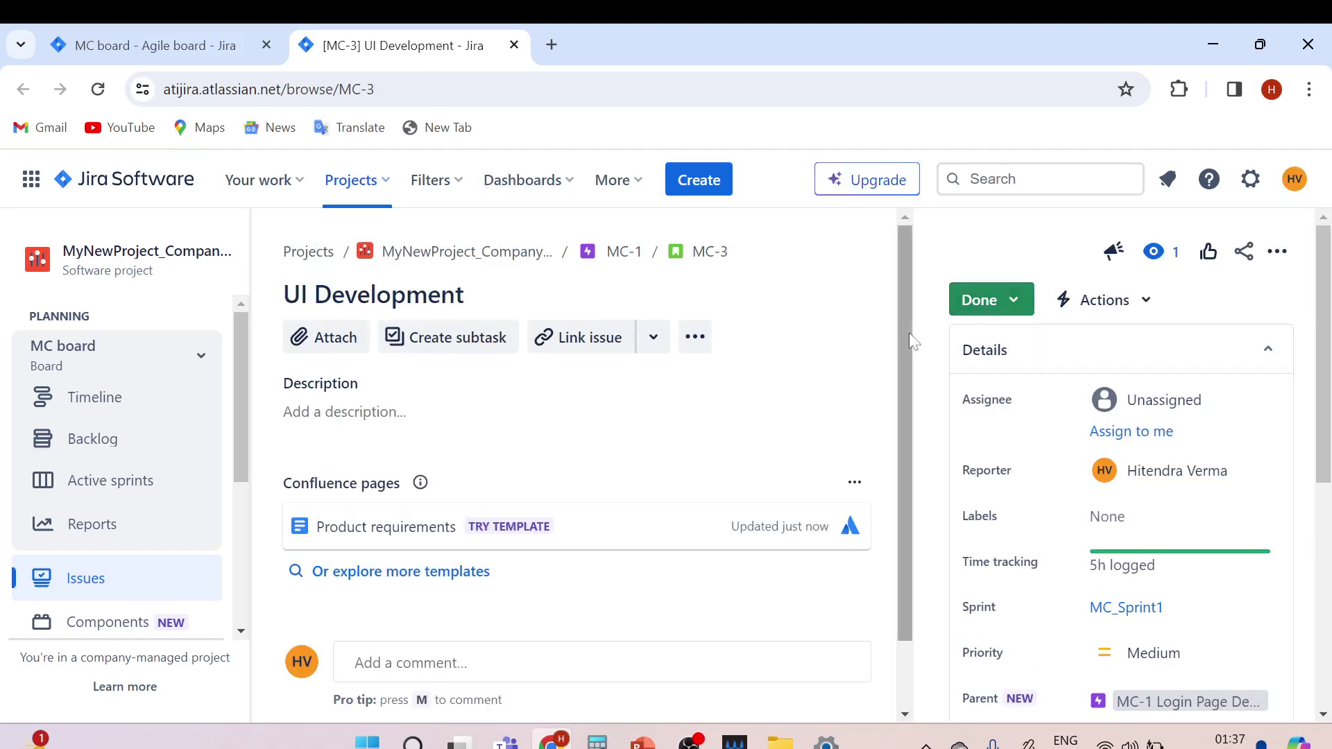
click(1013, 316)
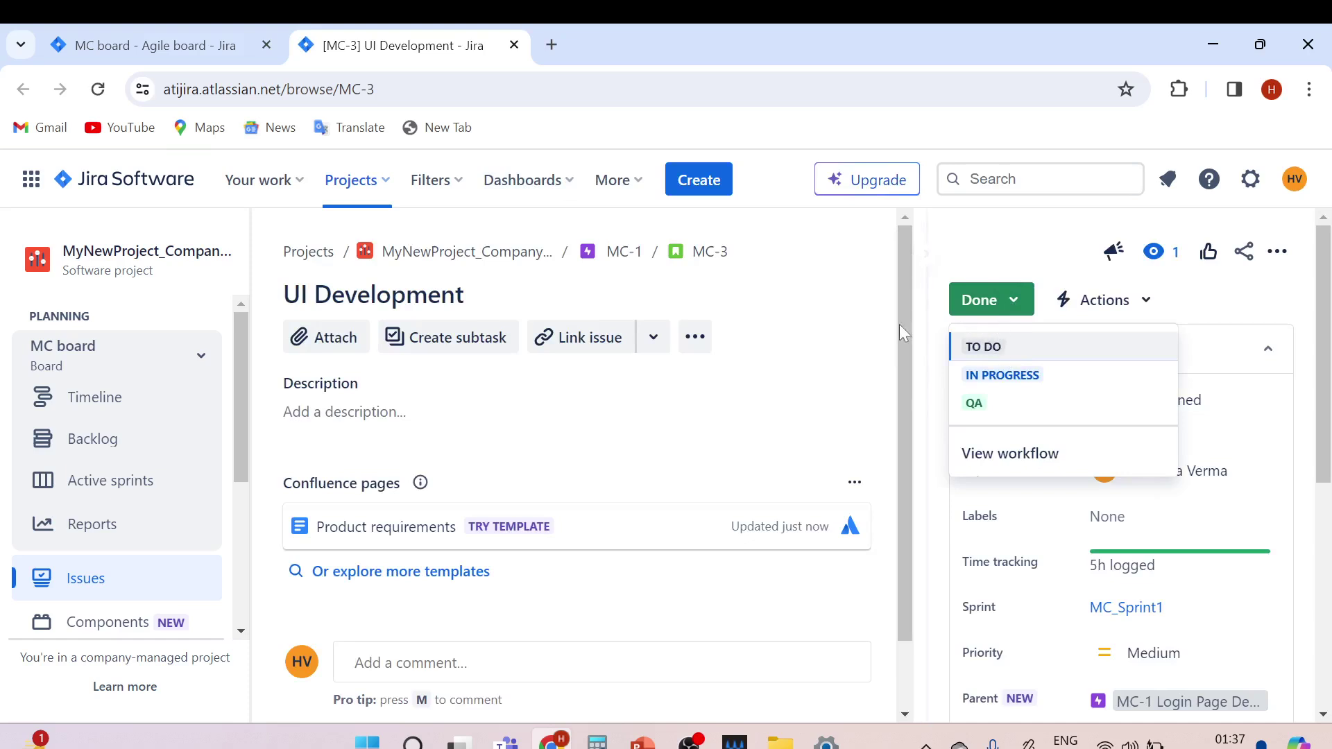
click(836, 330)
click(129, 34)
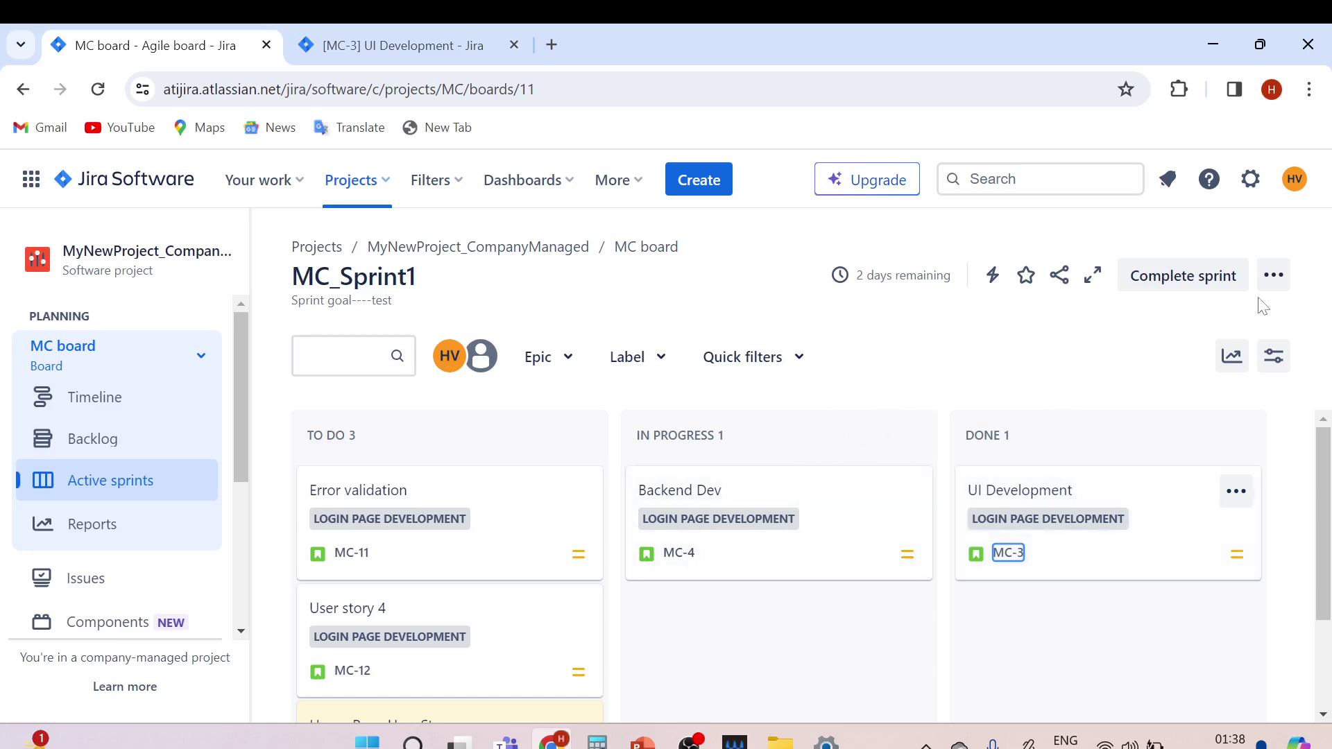
Open the MC board's configuration settings and adjust the zoom to see the column layout
click(1274, 275)
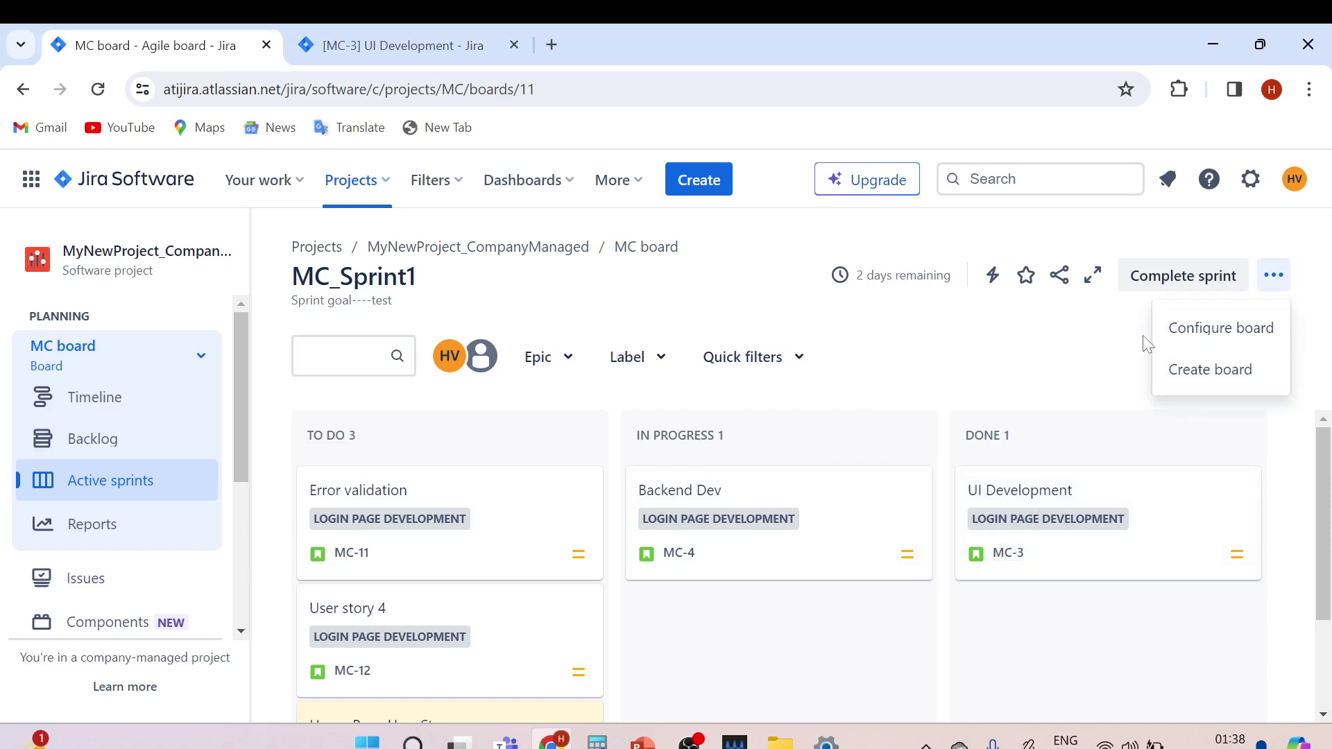
click(1197, 341)
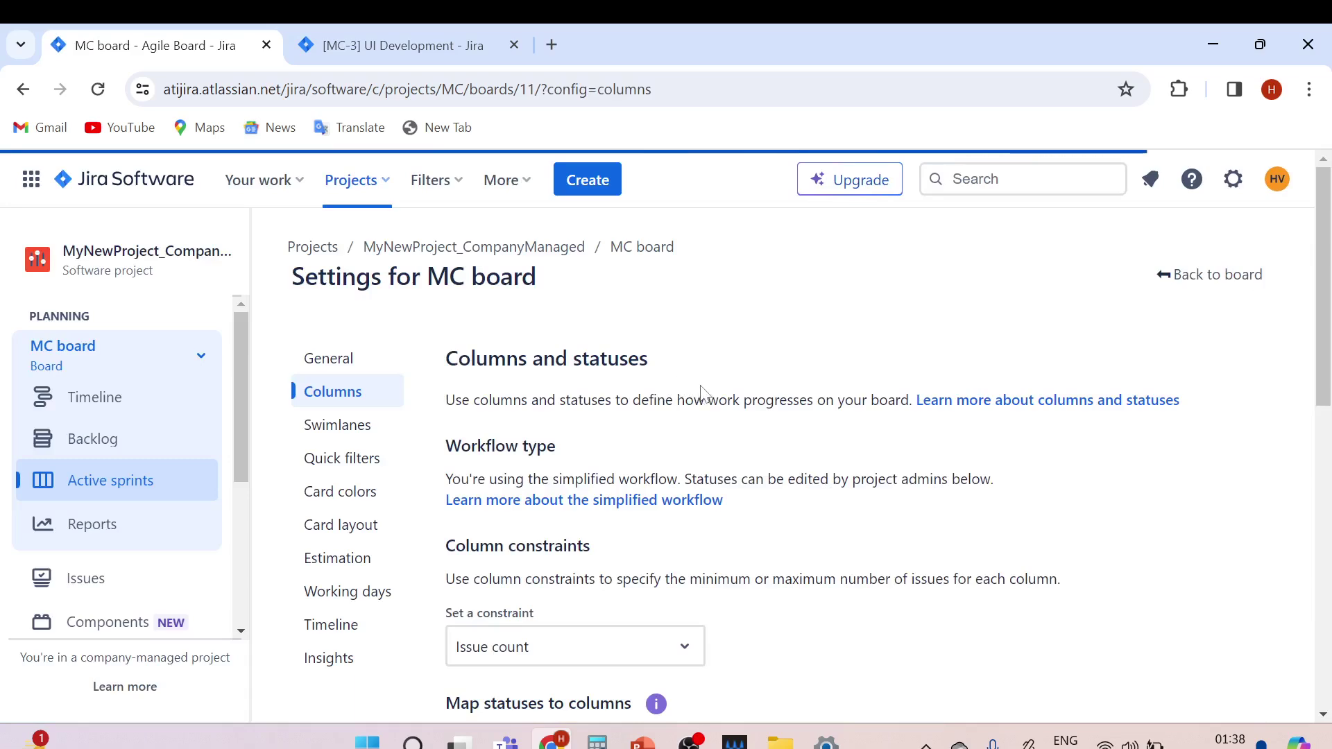
scroll(701, 392, down, 3)
scroll(625, 399, up, 3)
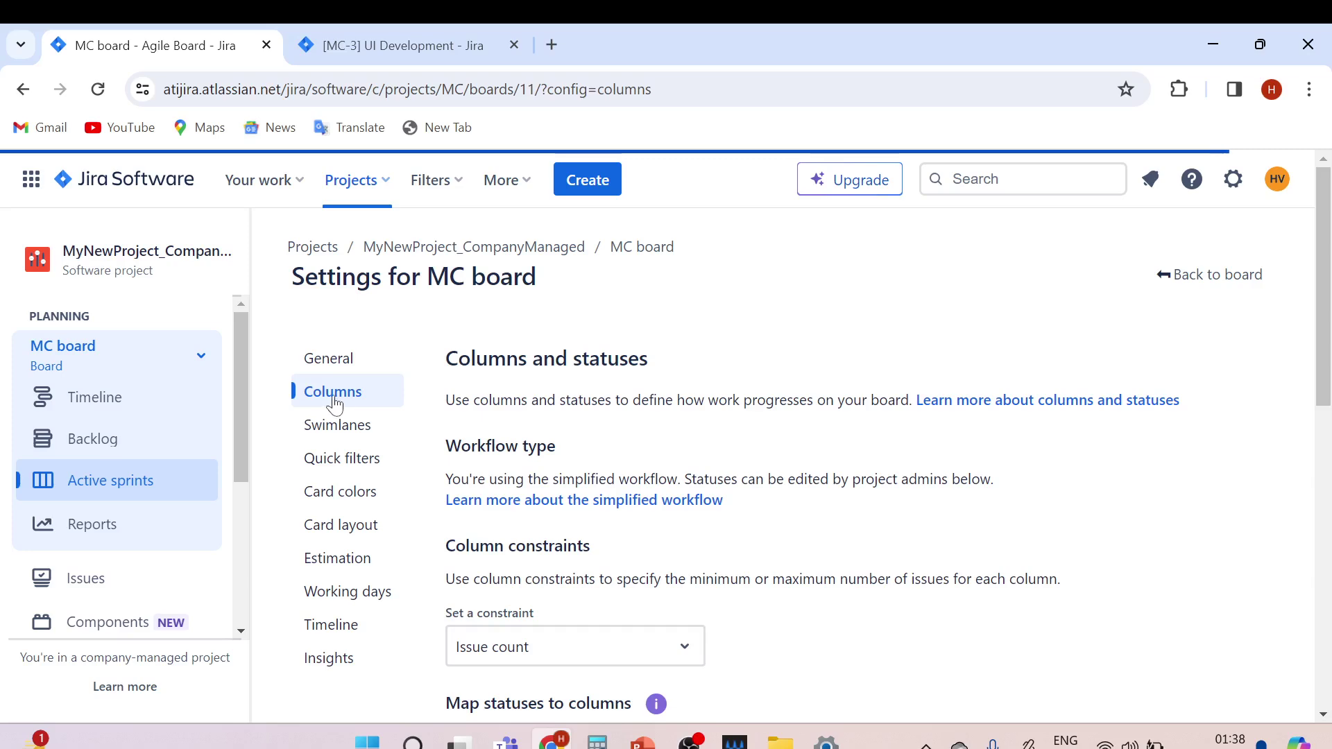
scroll(335, 405, down, 3)
scroll(901, 452, down, 3)
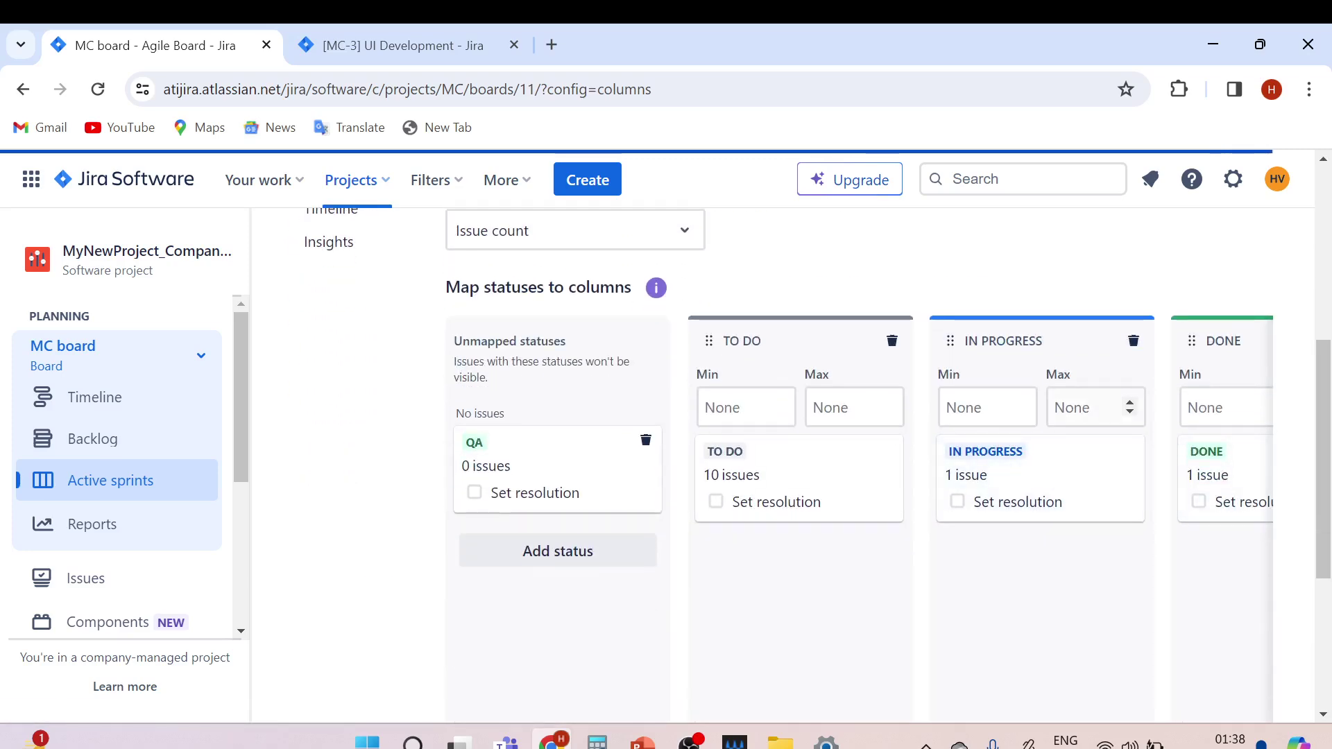
key(ctrl+plus)
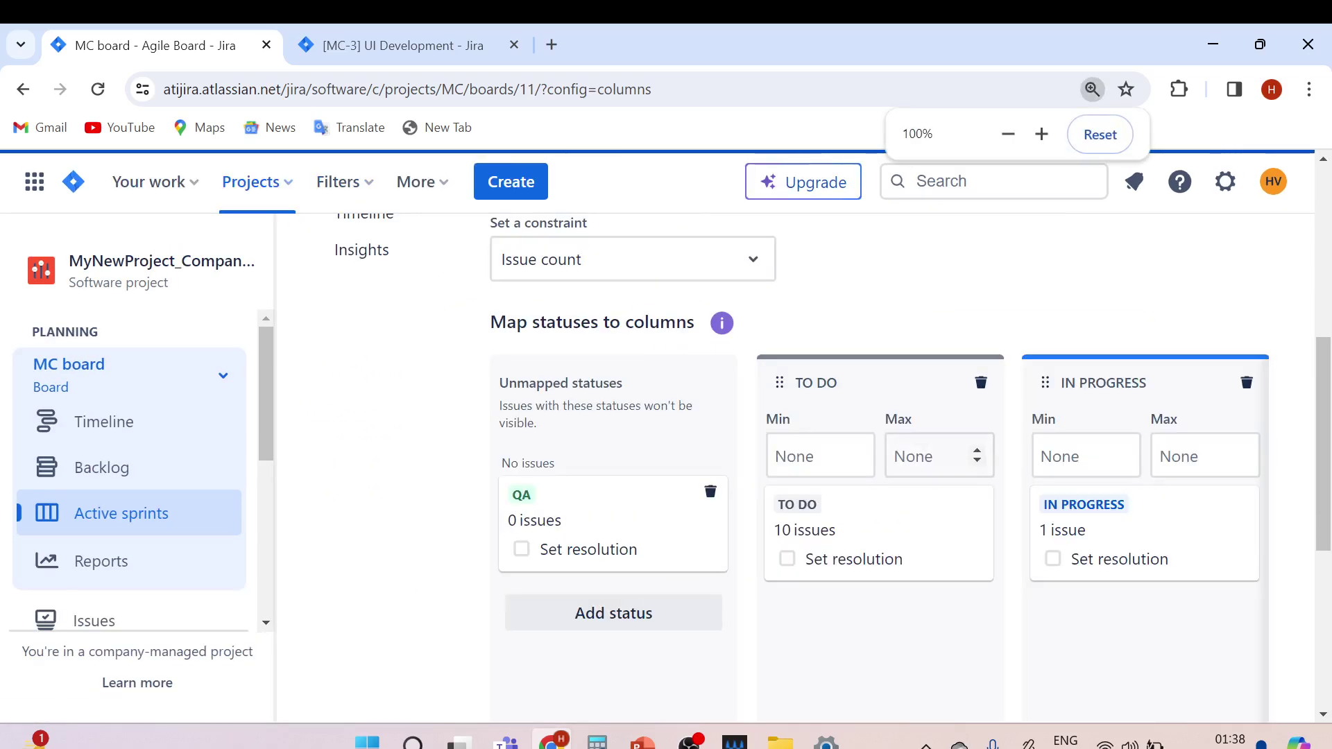
key(ctrl+minus)
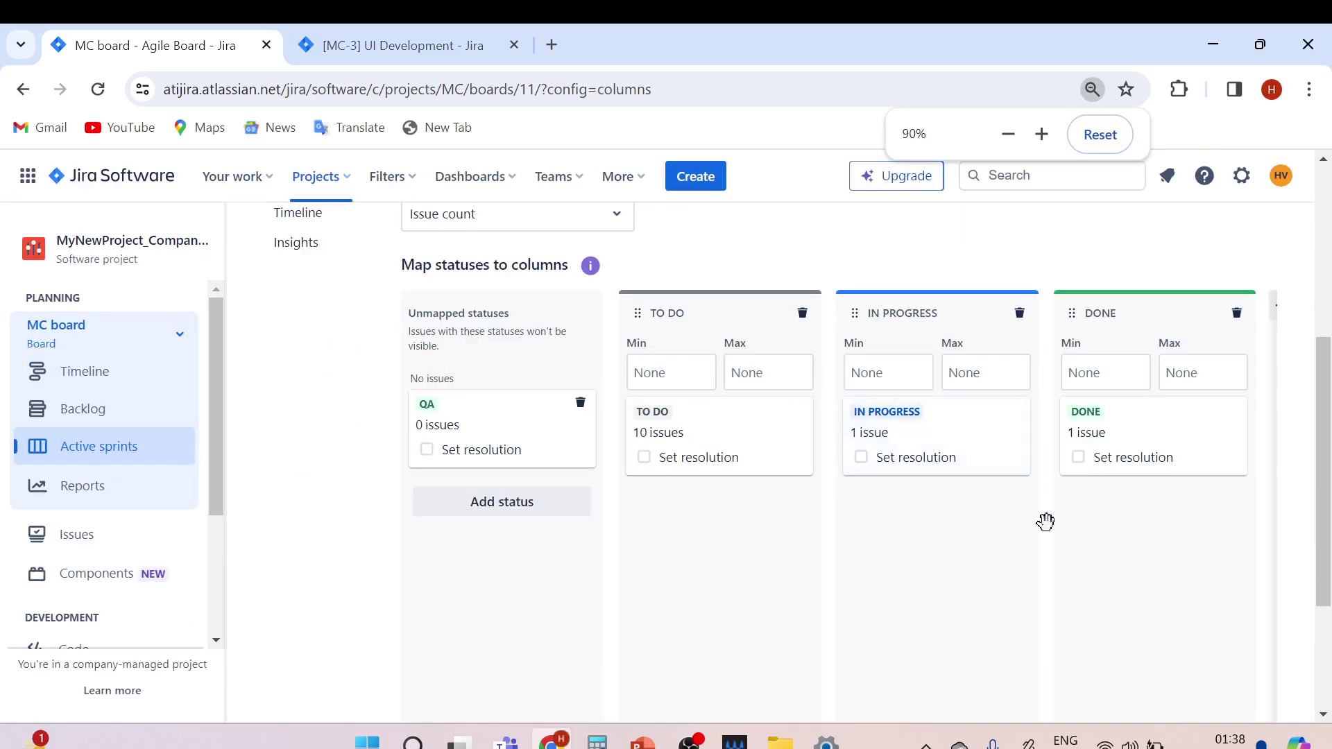
key(ctrl+minus)
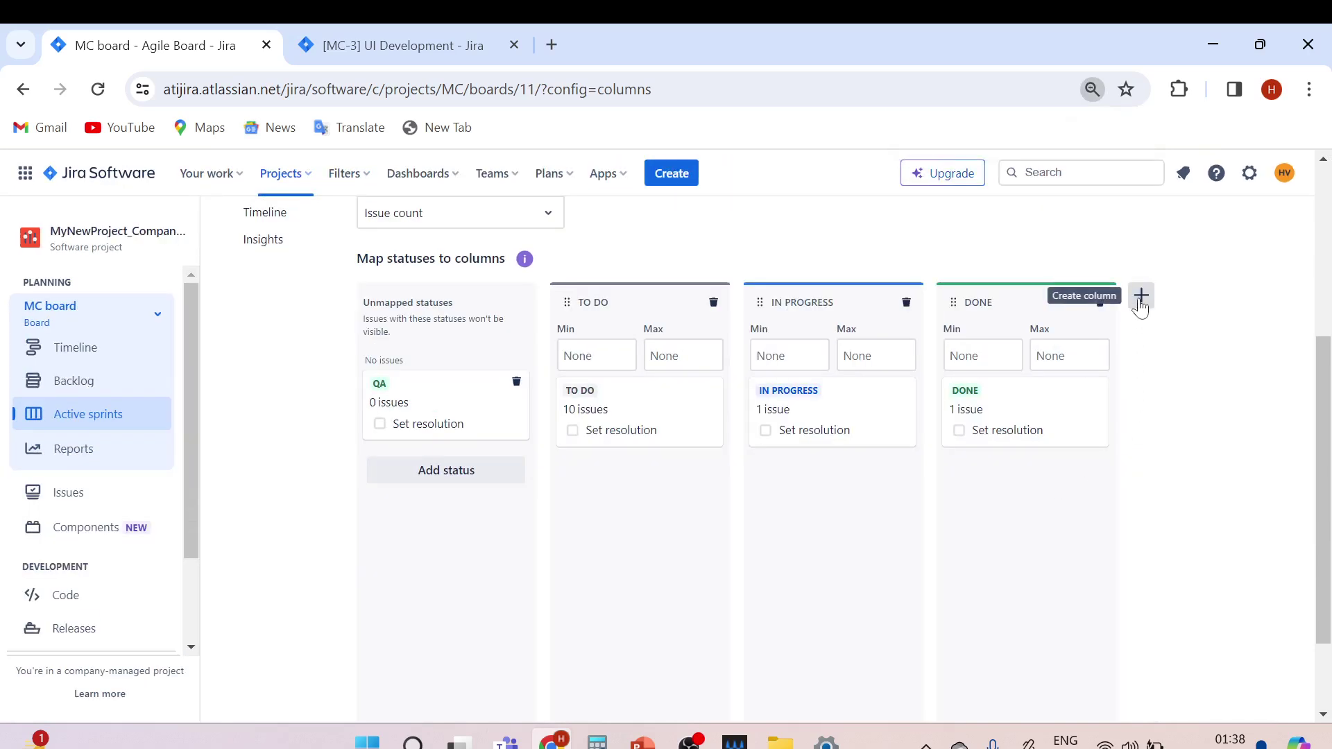
Add a new column named QA, reset zoom to 100%, and return to the active sprint board
click(1141, 298)
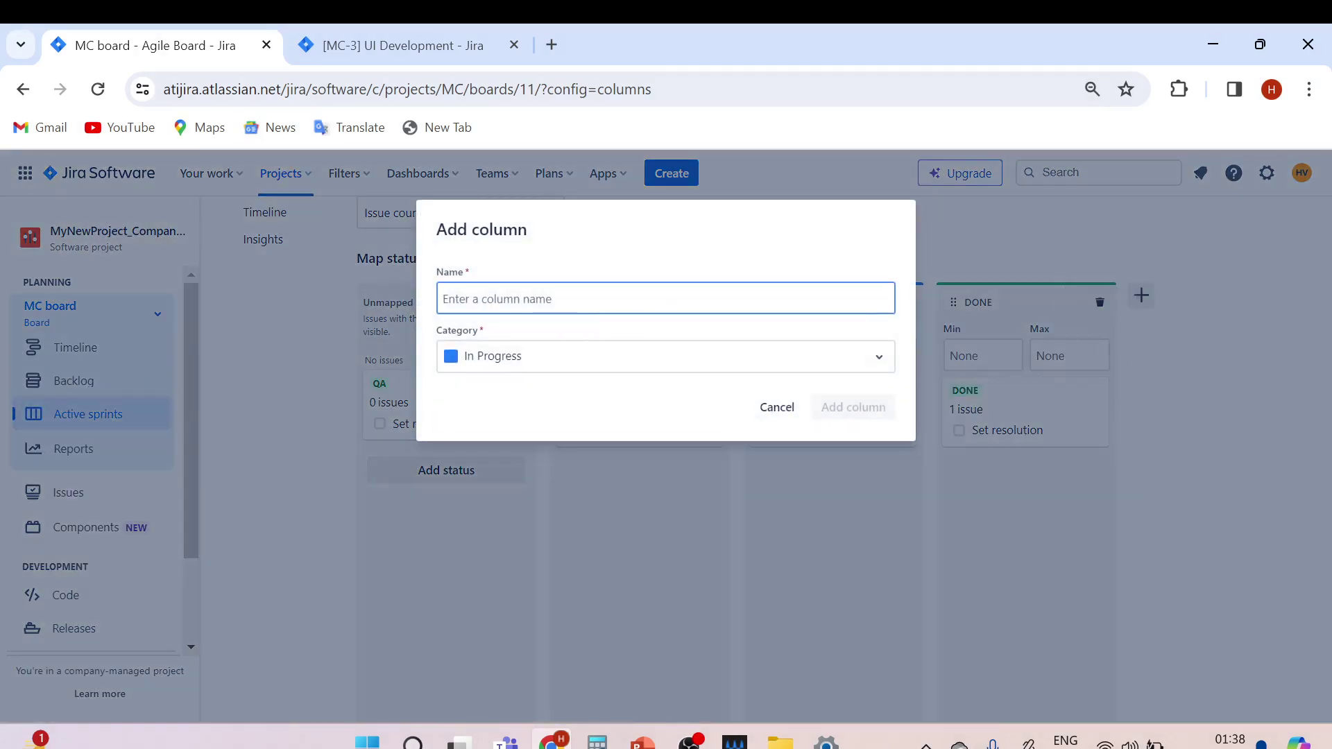
text(QA)
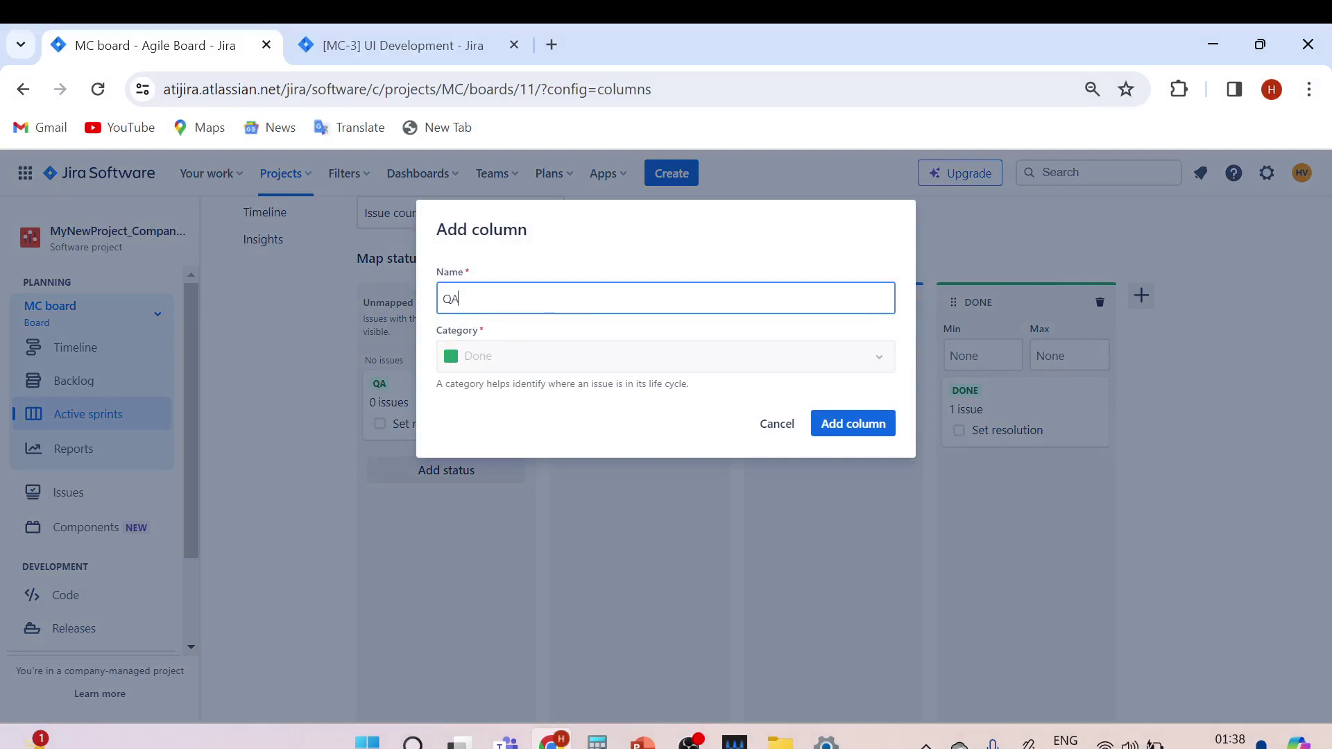
click(854, 424)
scroll(940, 291, up, 2)
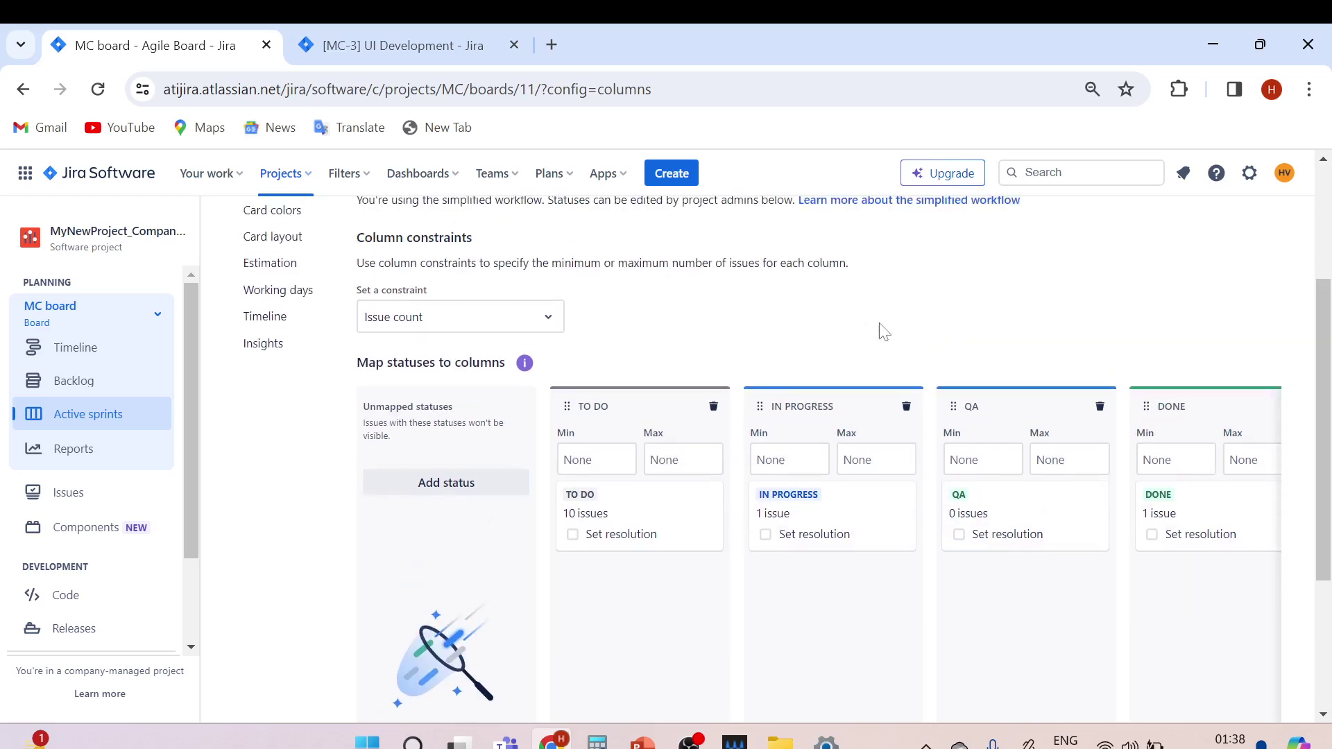
key(ctrl+plus)
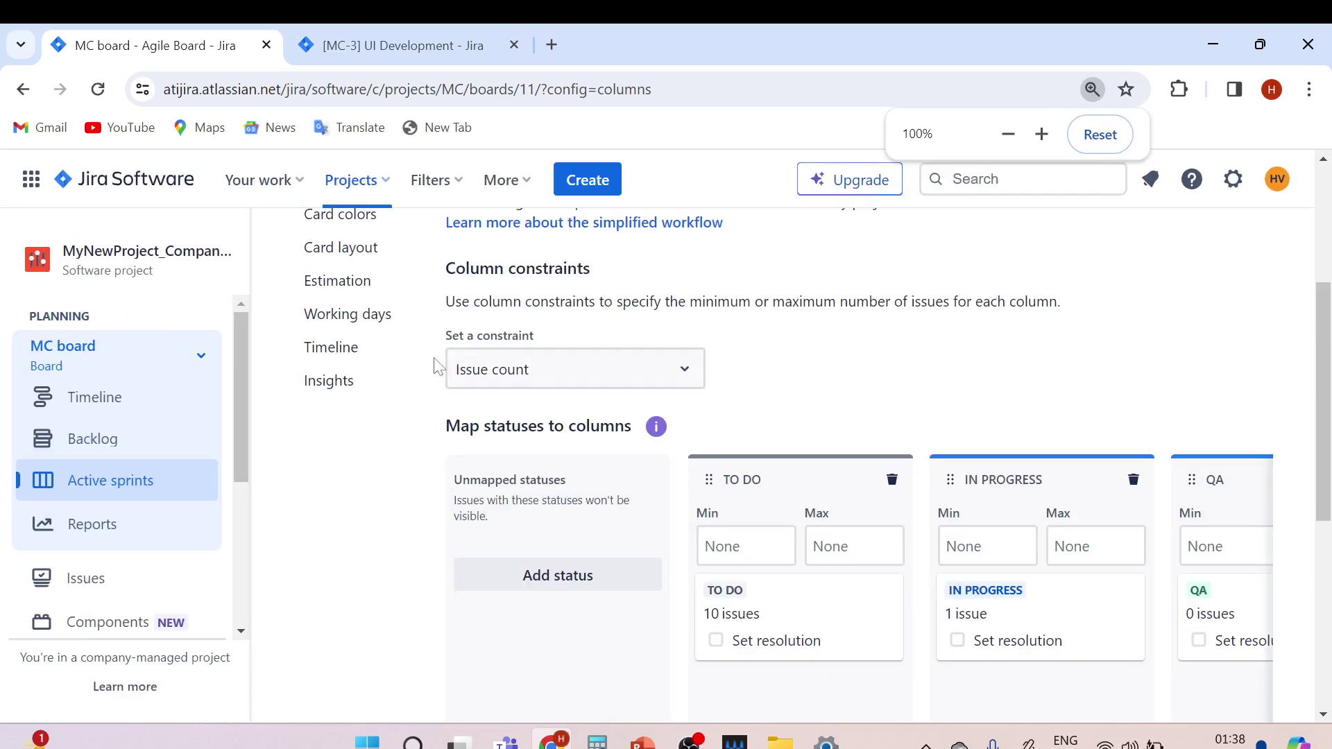
click(132, 478)
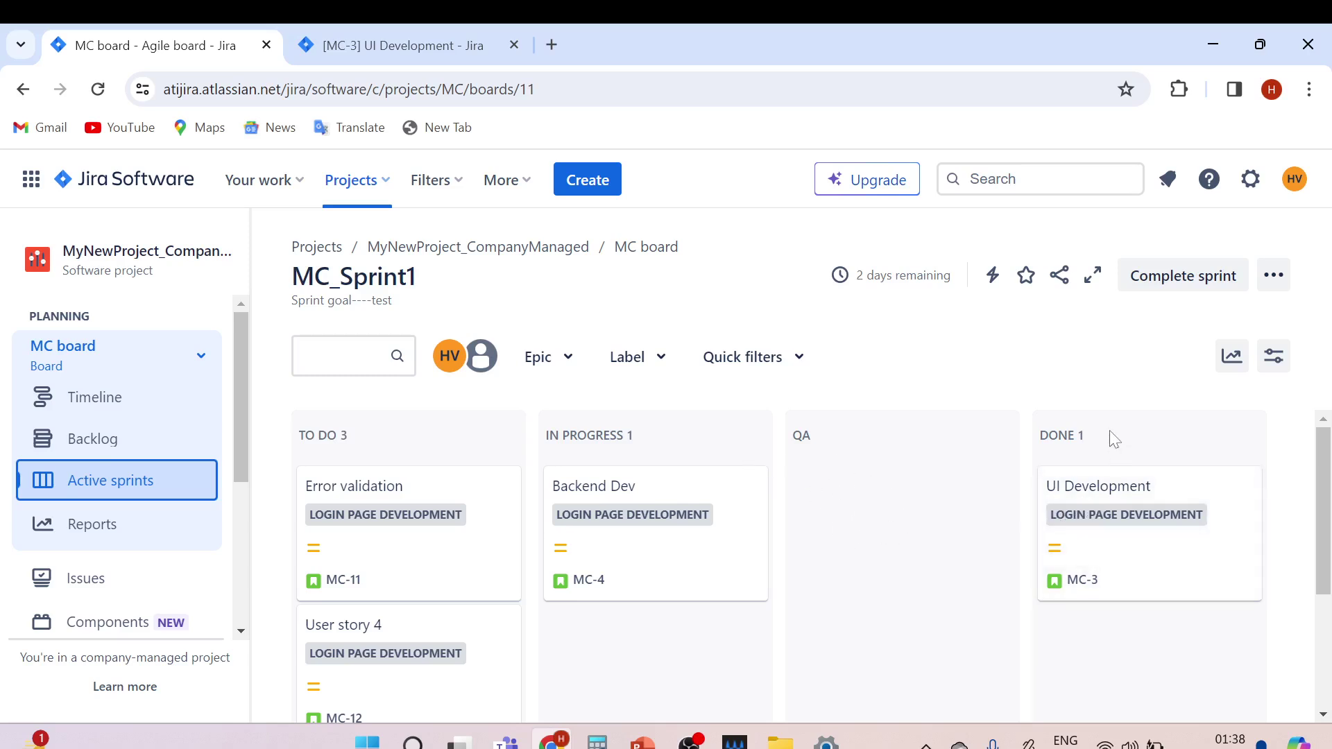
In the board configuration, drag a column header to reorder columns, then go back to Active sprints
click(1273, 277)
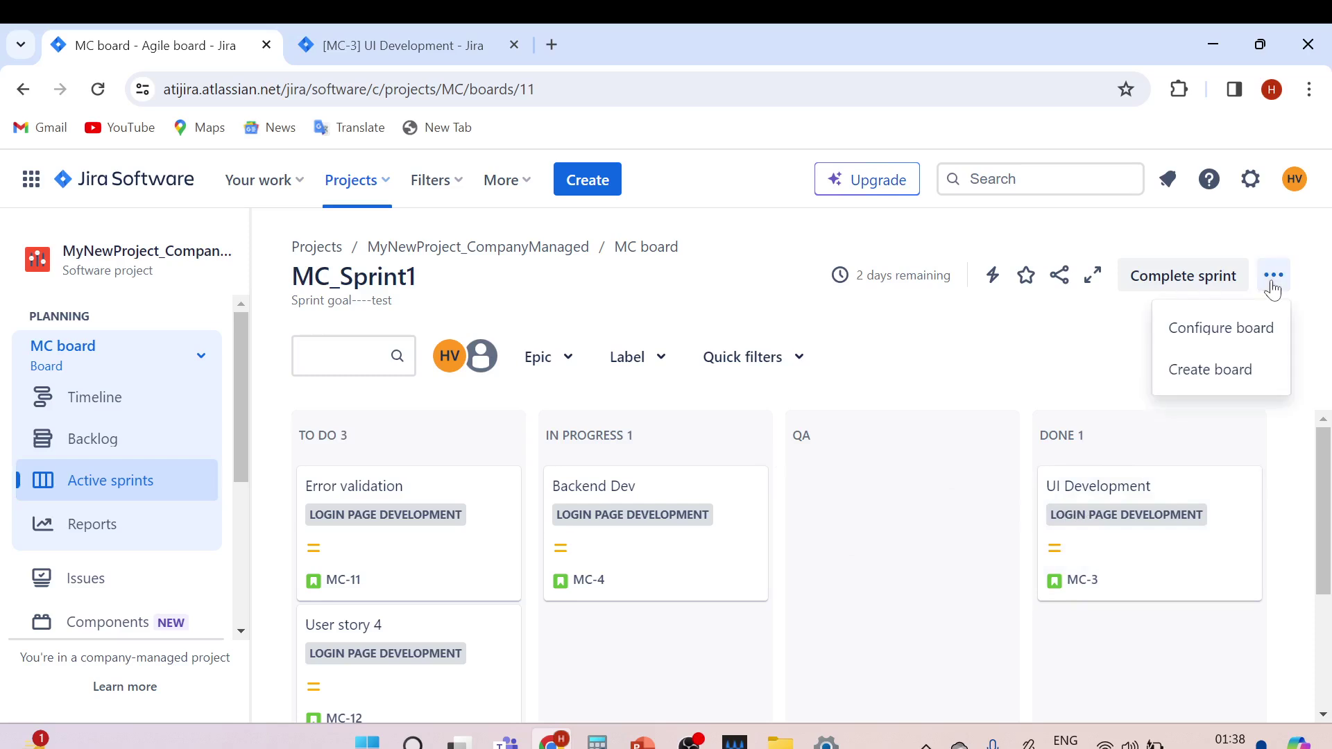
click(1205, 329)
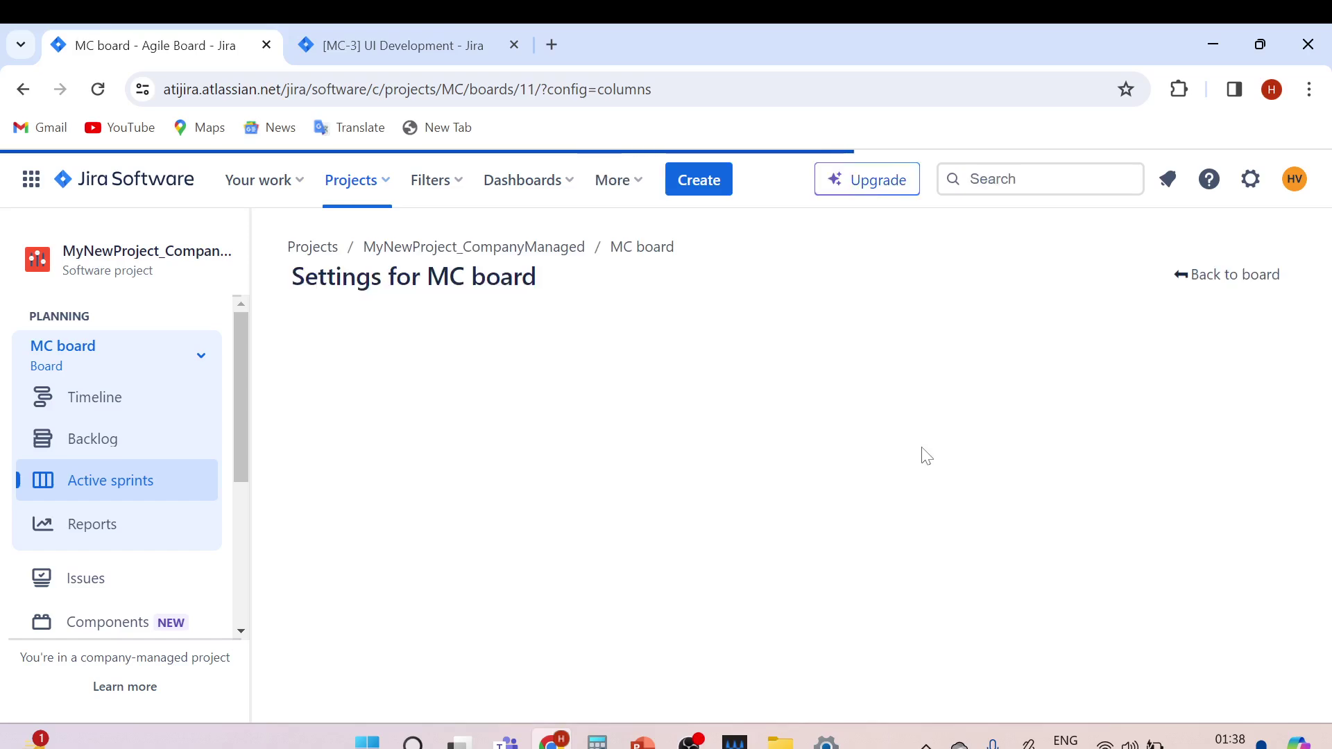
scroll(928, 458, down, 3)
scroll(929, 458, down, 2)
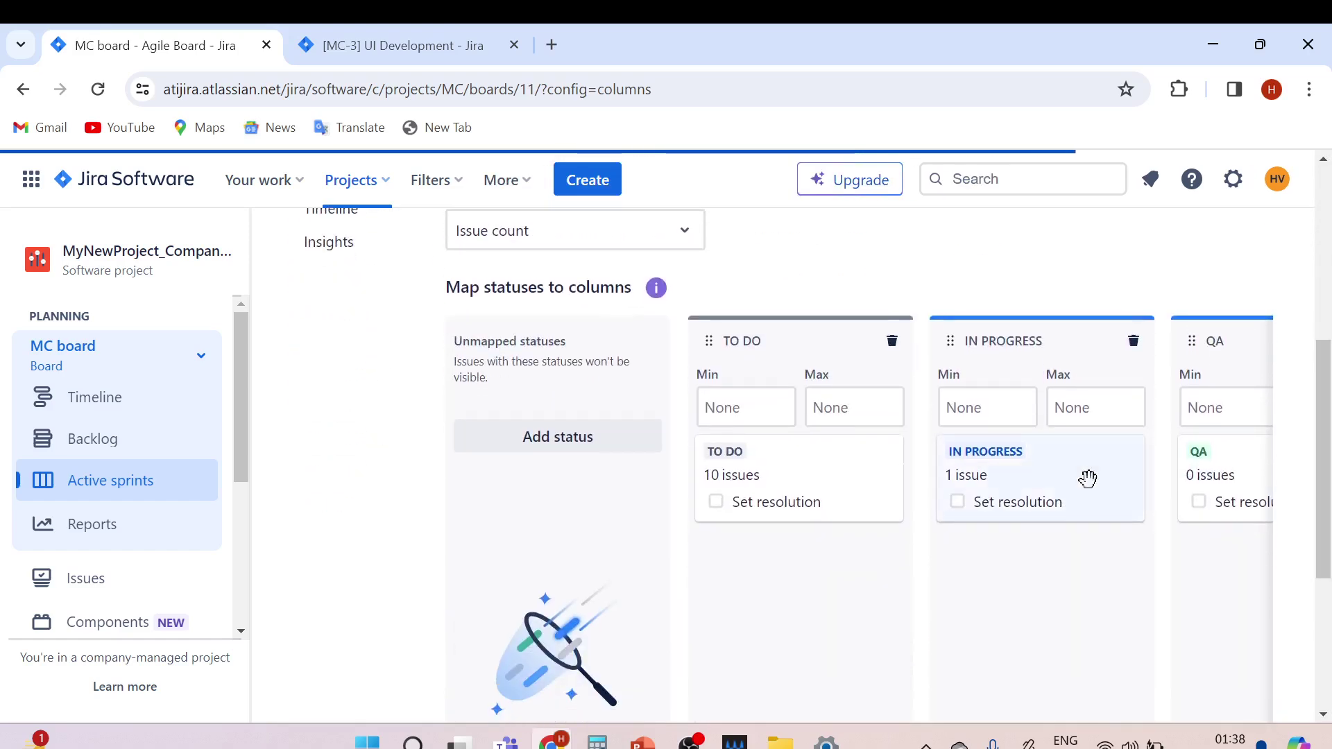
drag(1193, 338, 969, 361)
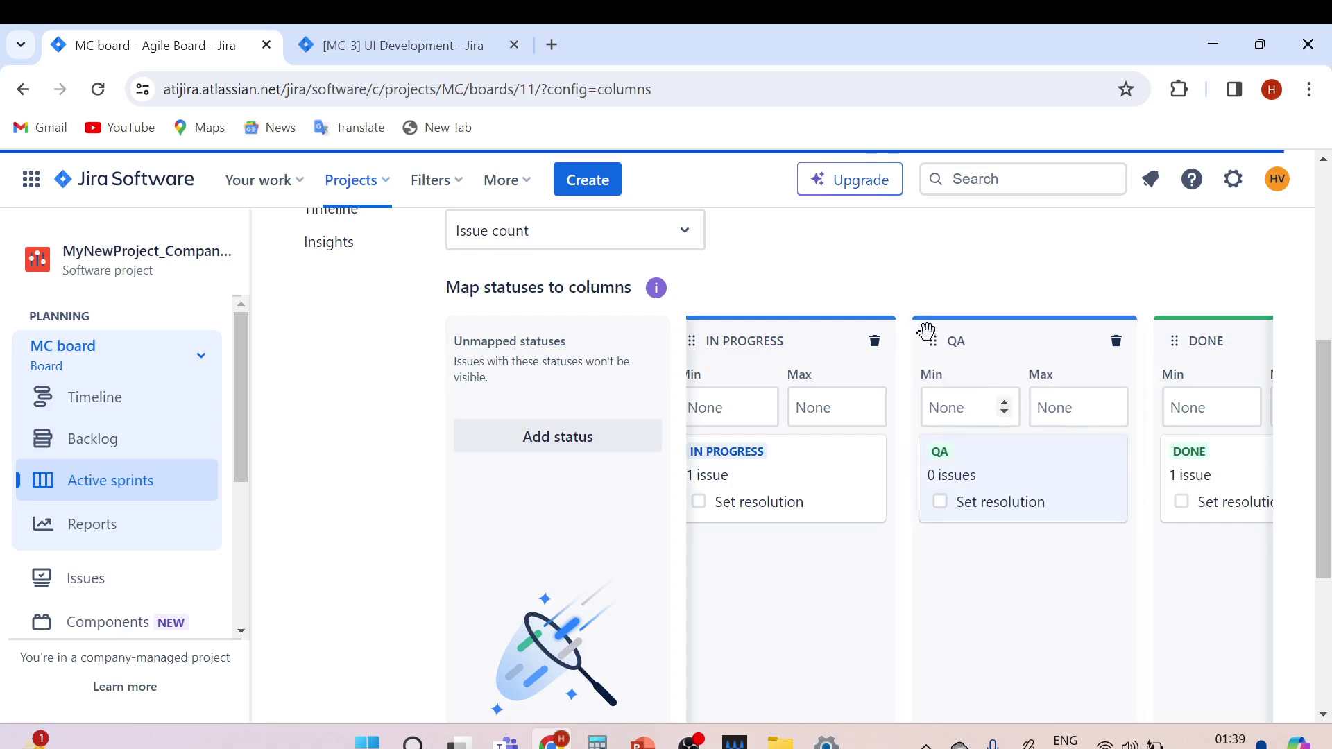
click(100, 485)
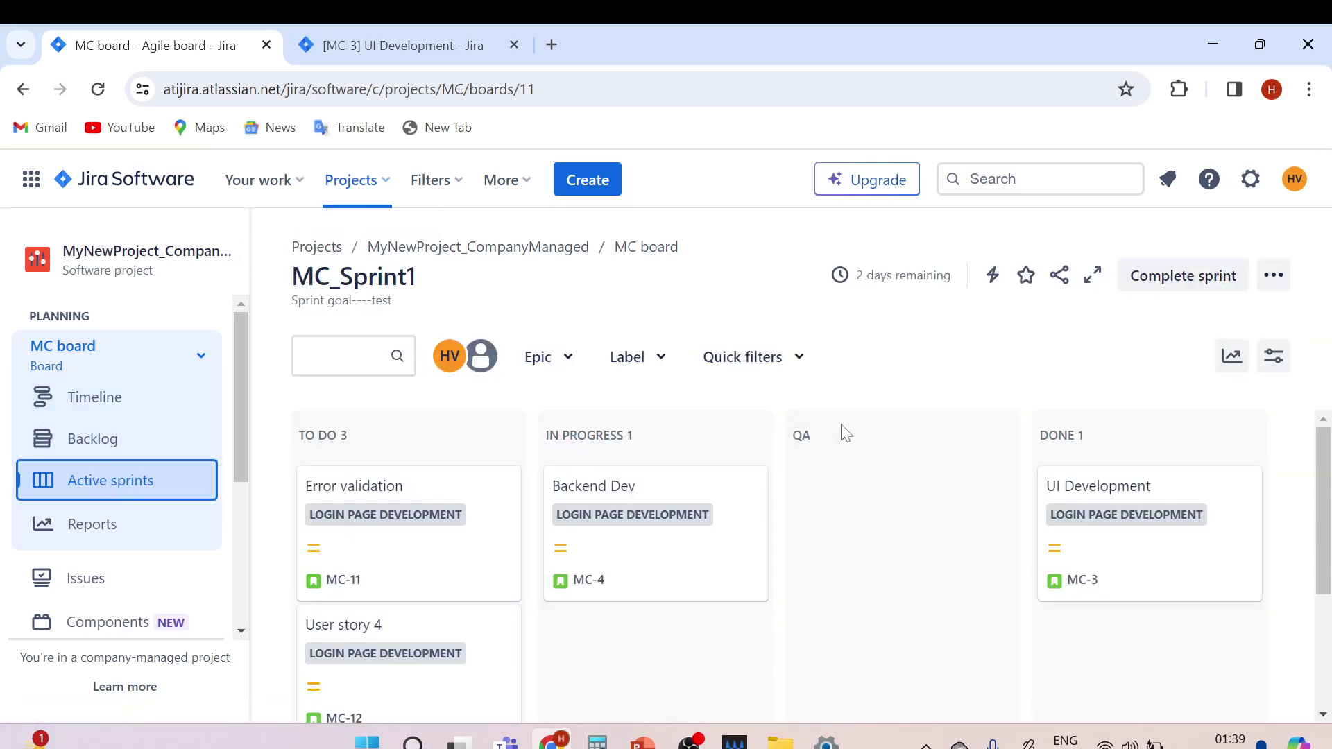
Reopen the column configuration, move the DONE column ahead of QA, and return to MC_Sprint1
click(1274, 274)
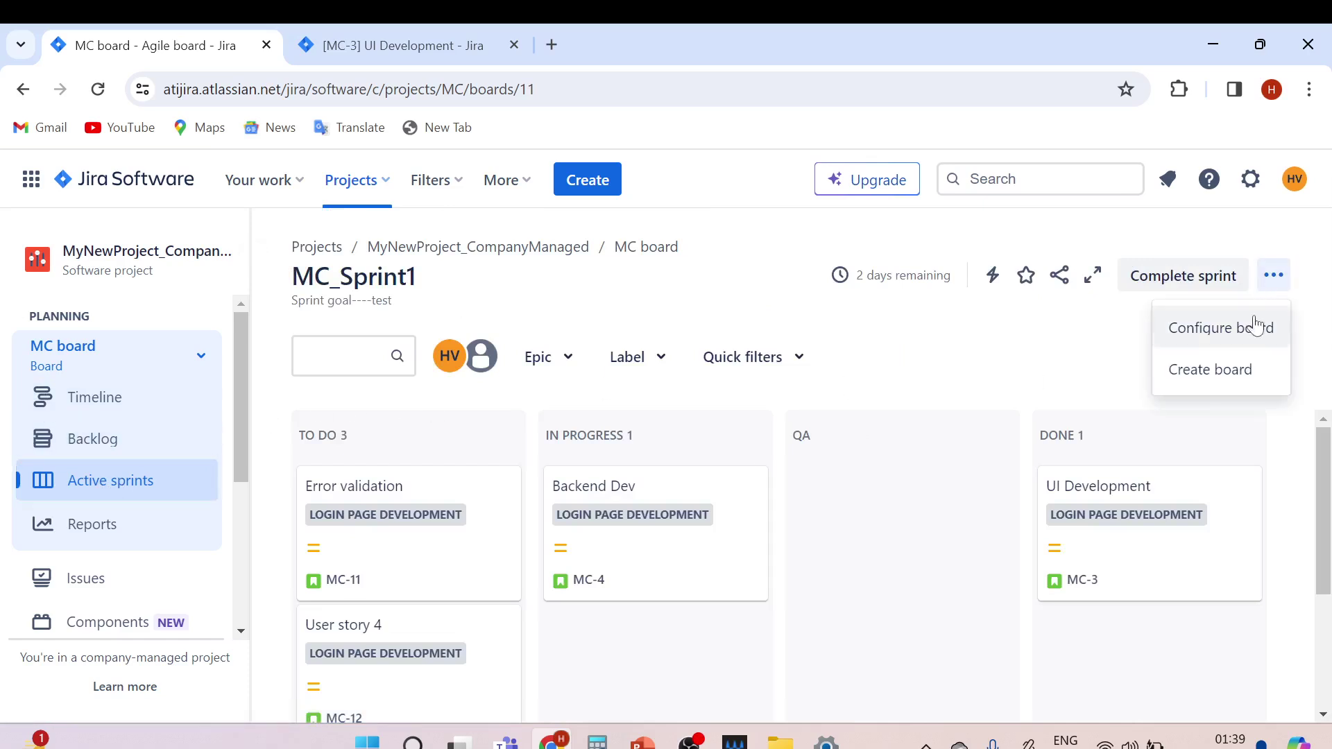
click(1215, 329)
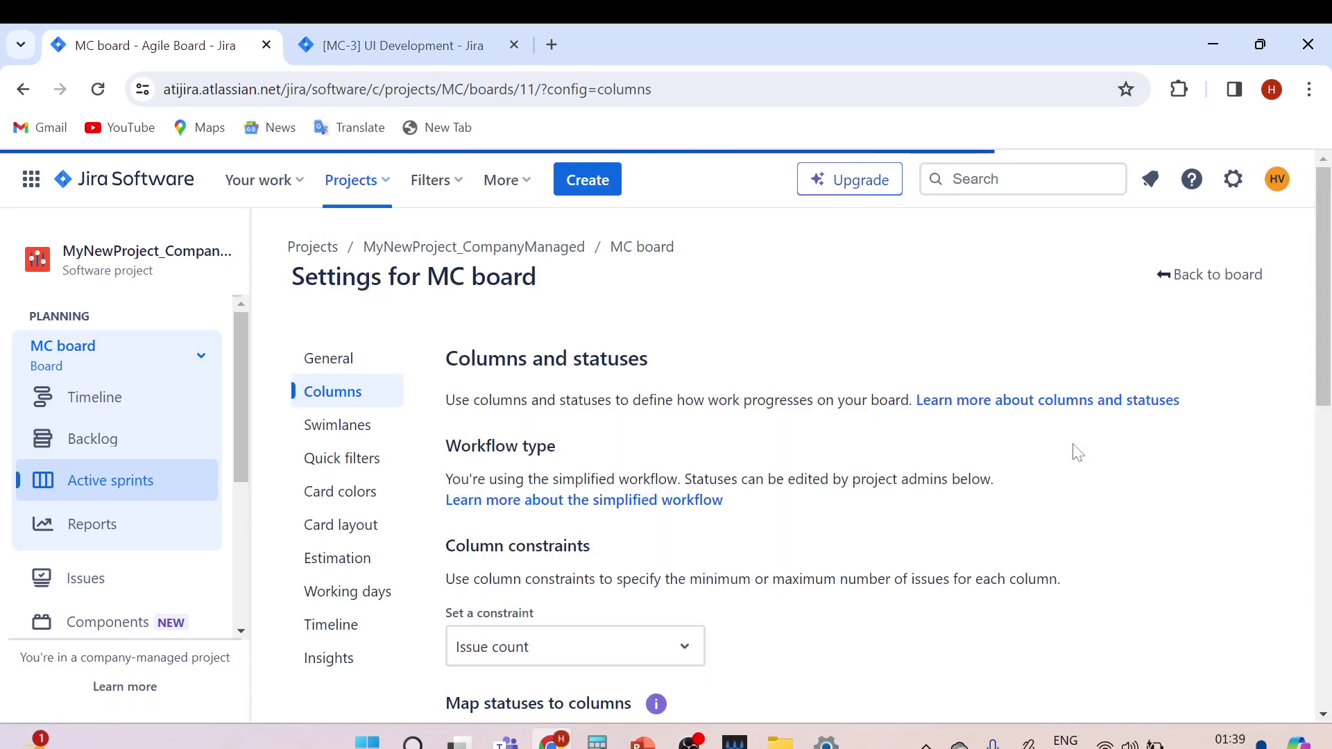
scroll(1078, 452, down, 6)
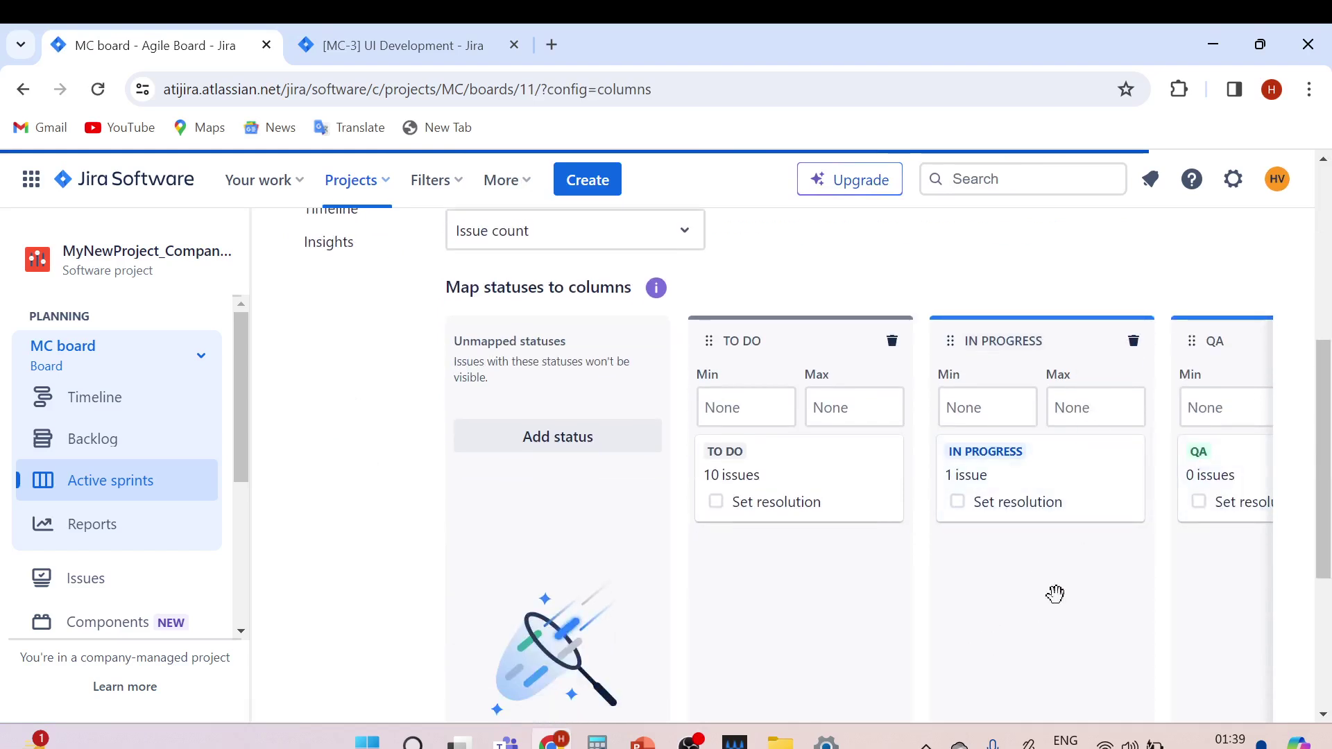
ctrl+scroll(1035, 559, up, 2)
ctrl+scroll(1035, 559, down, 4)
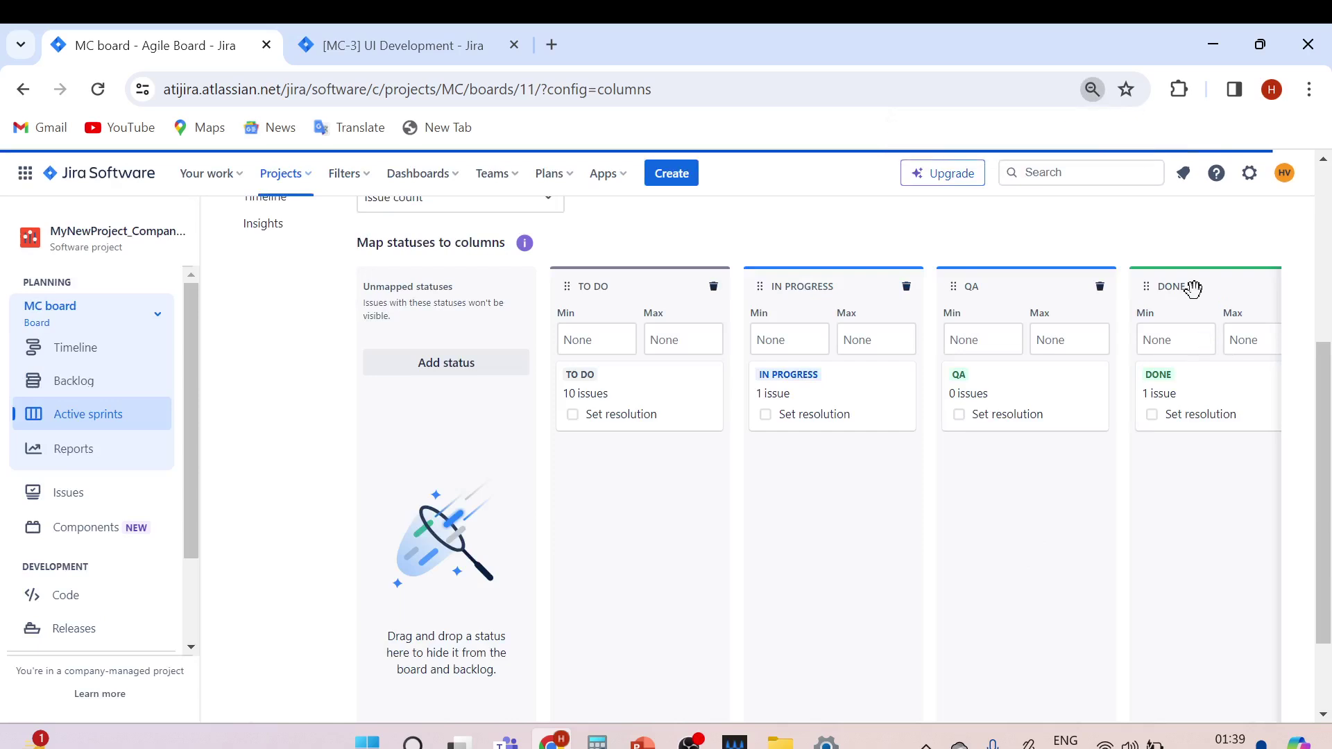
drag(1189, 285, 984, 255)
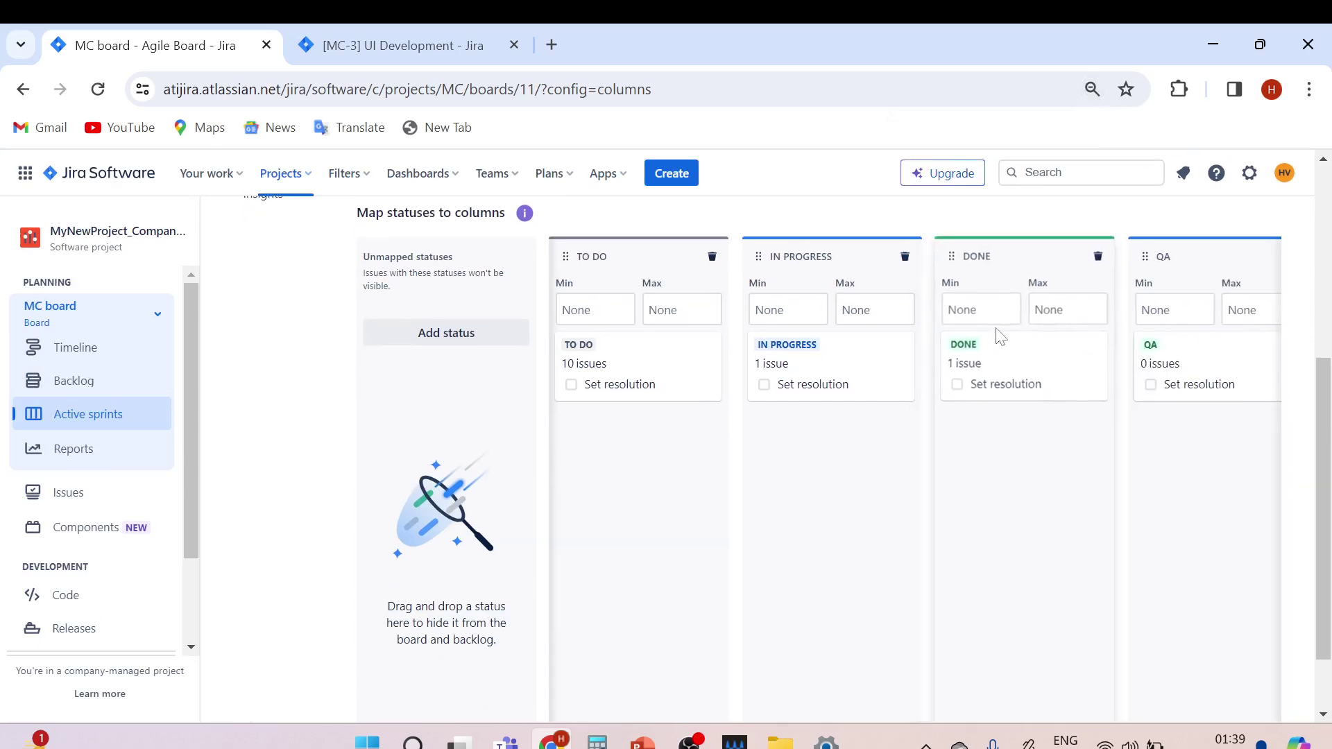
click(91, 420)
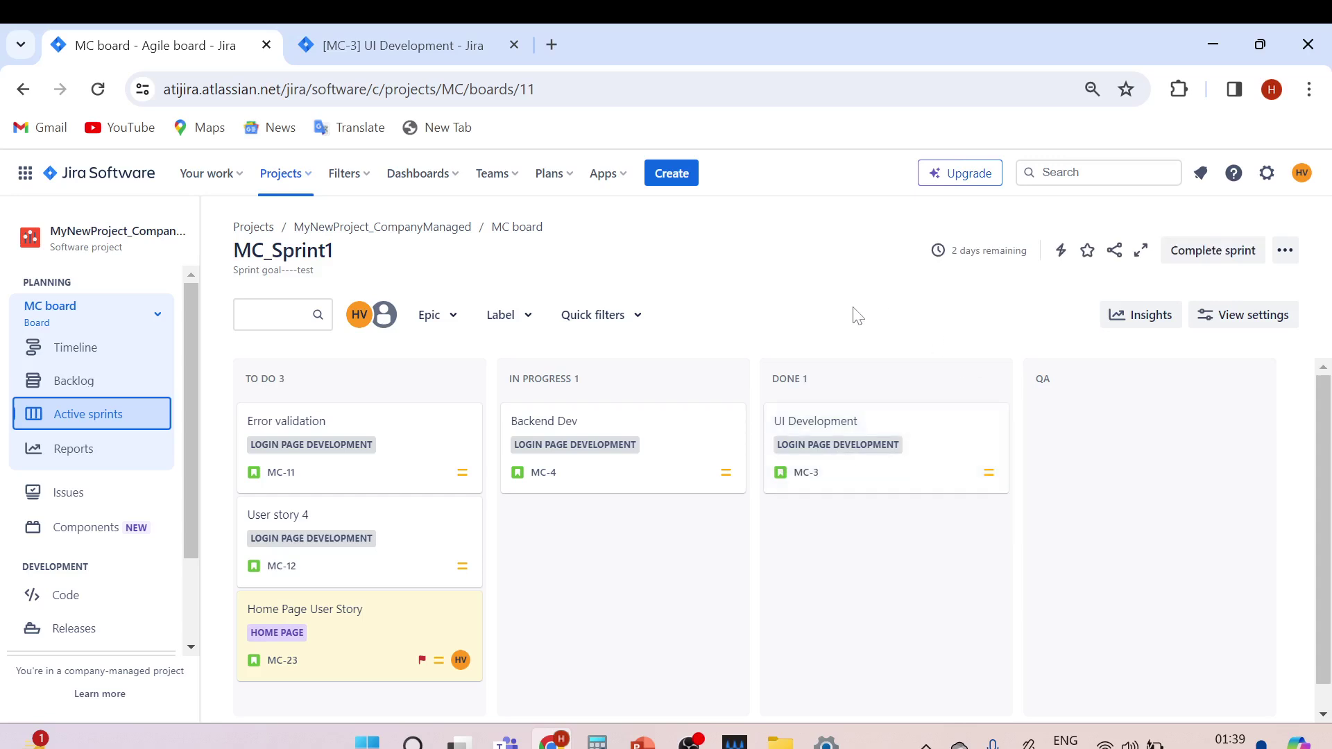
Drag MC-3 UI Development from Done into QA and confirm its reloaded issue page shows QA status
key(ctrl+plus)
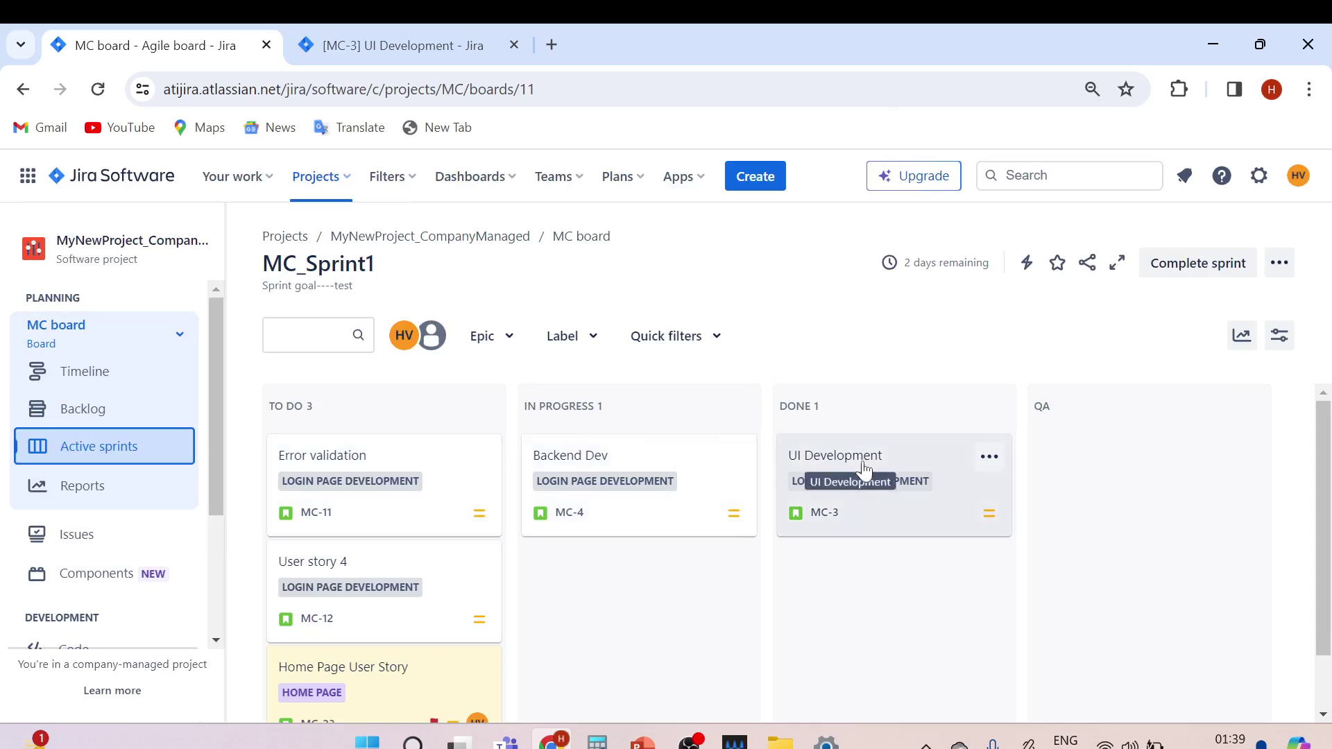
drag(852, 464, 1079, 511)
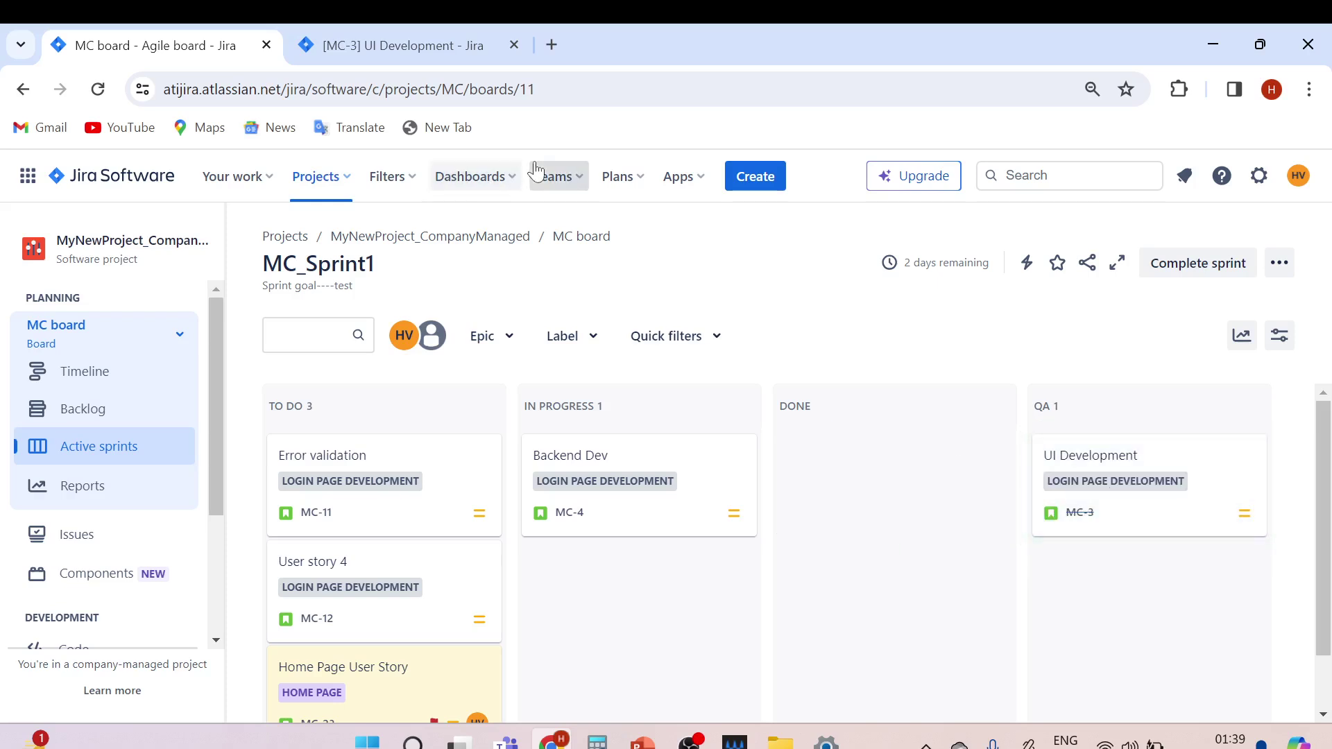
click(406, 43)
click(578, 89)
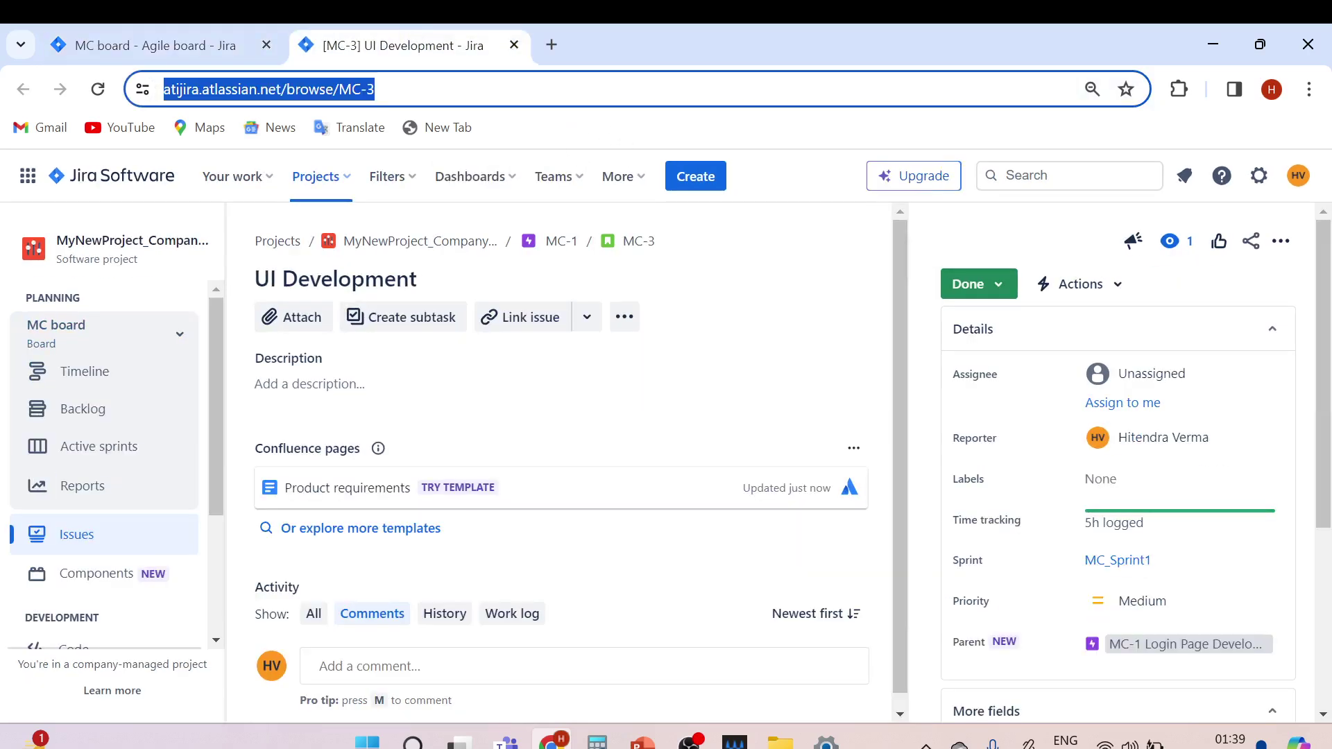
key(Return)
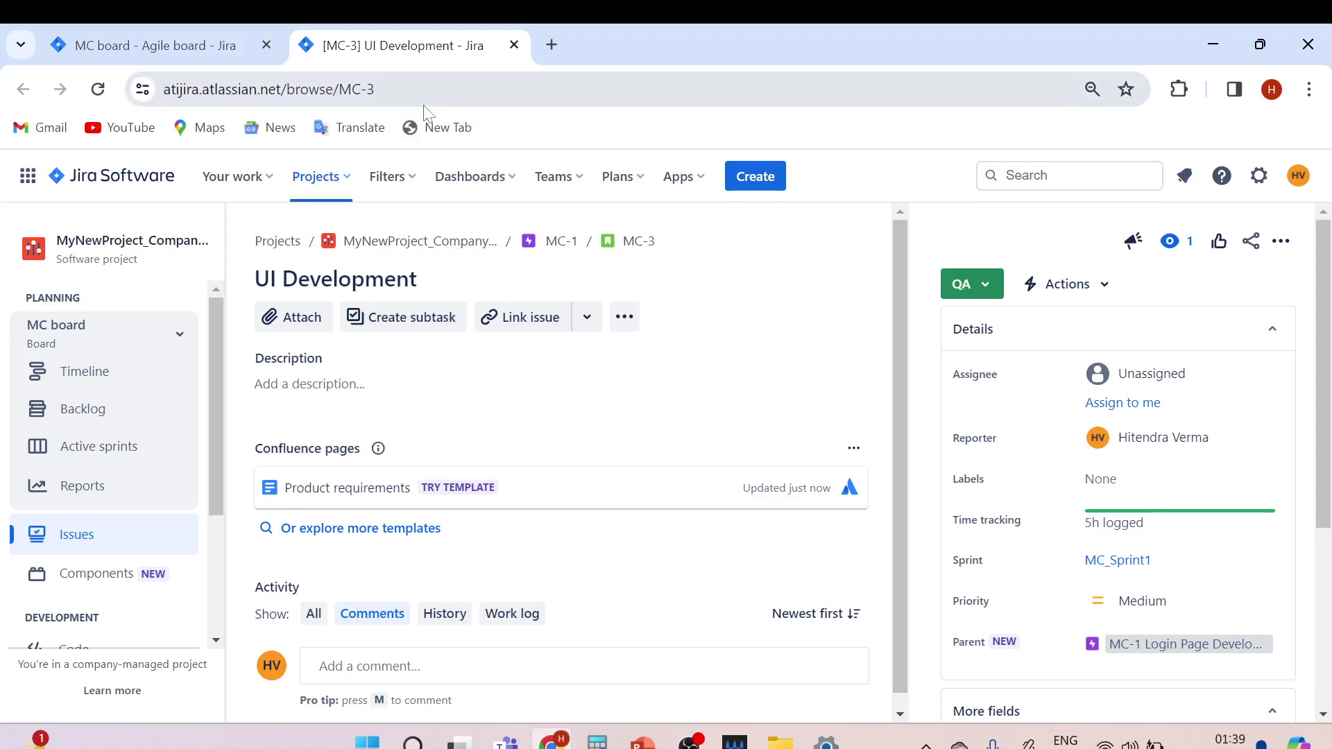
click(974, 297)
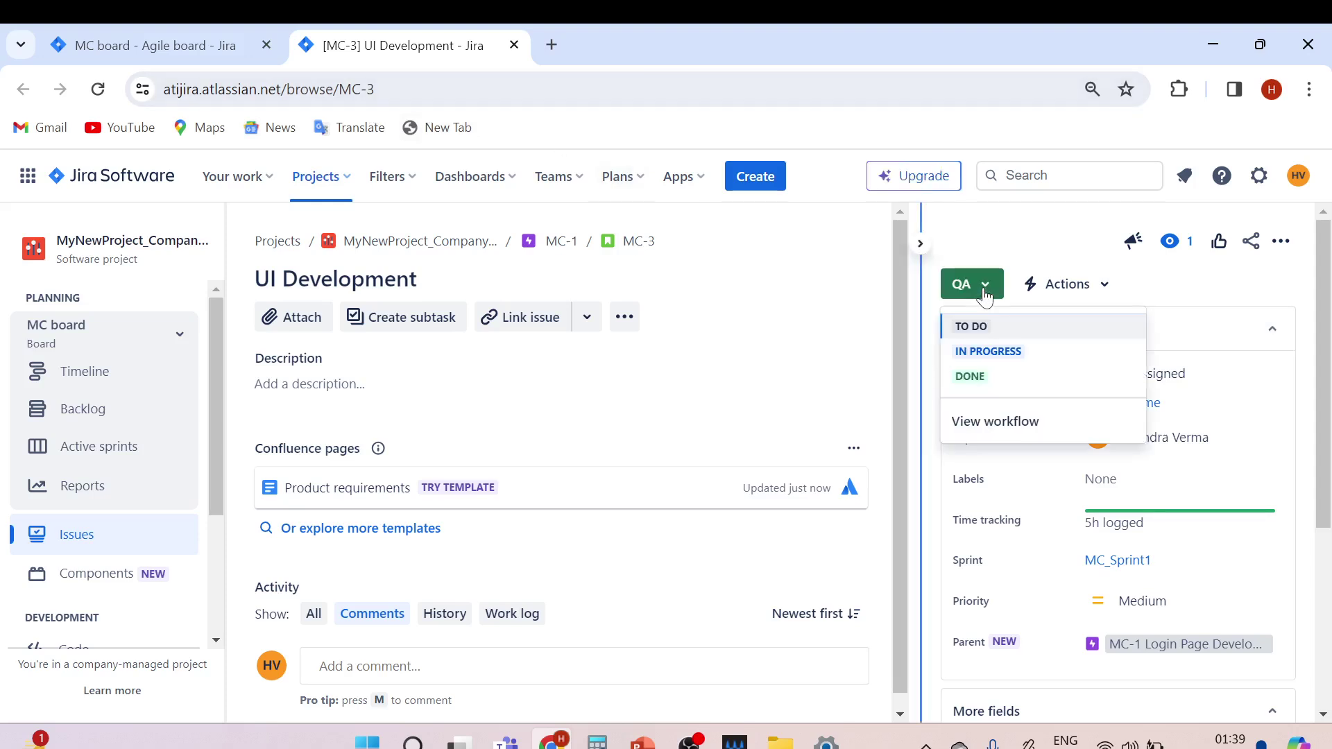
click(971, 297)
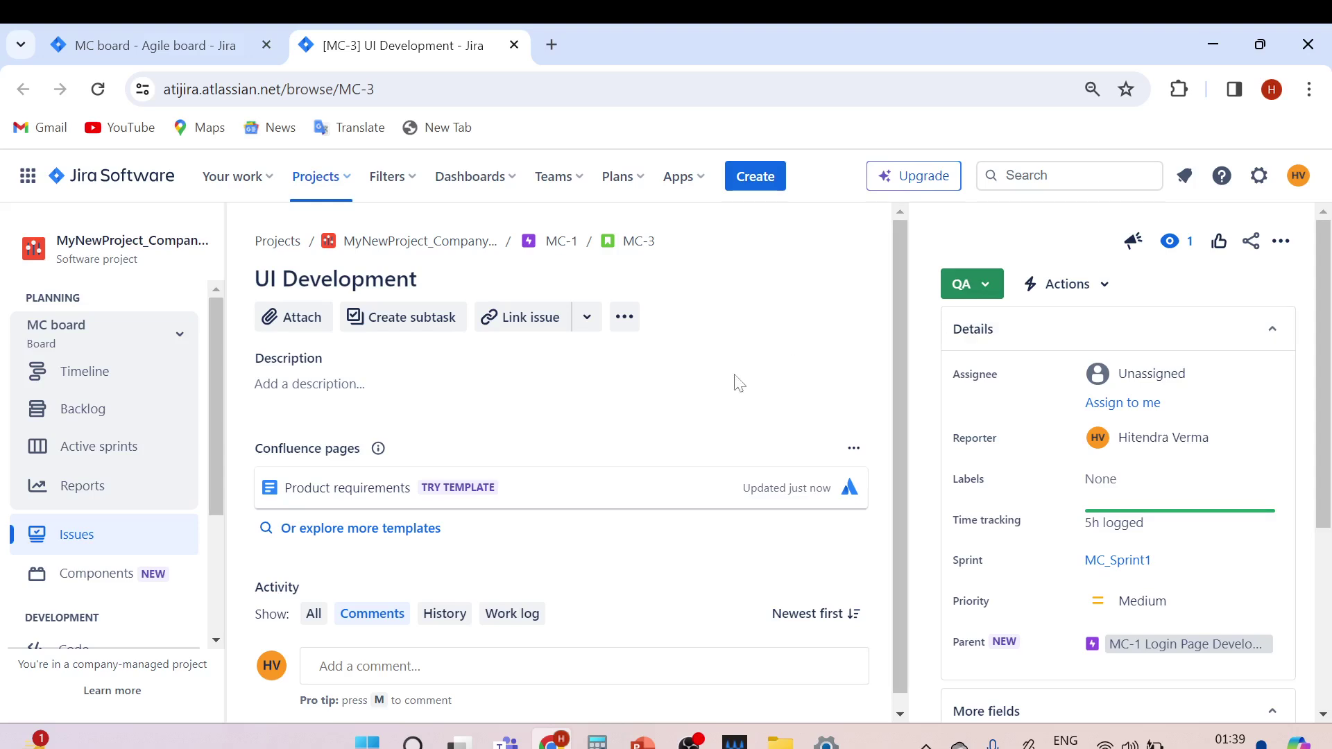
Glance at the MC_Sprint1 board, return to MC-3 UI Development, and start a new issue
click(152, 45)
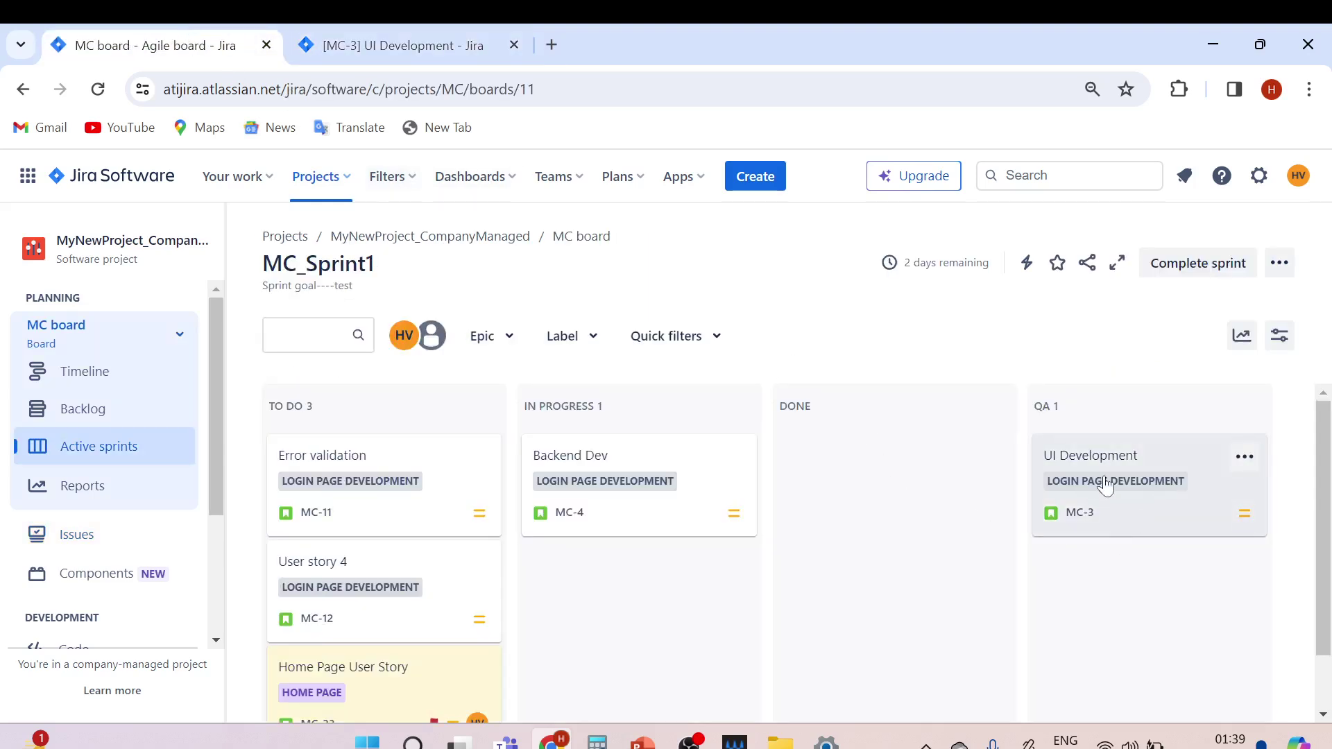
click(431, 56)
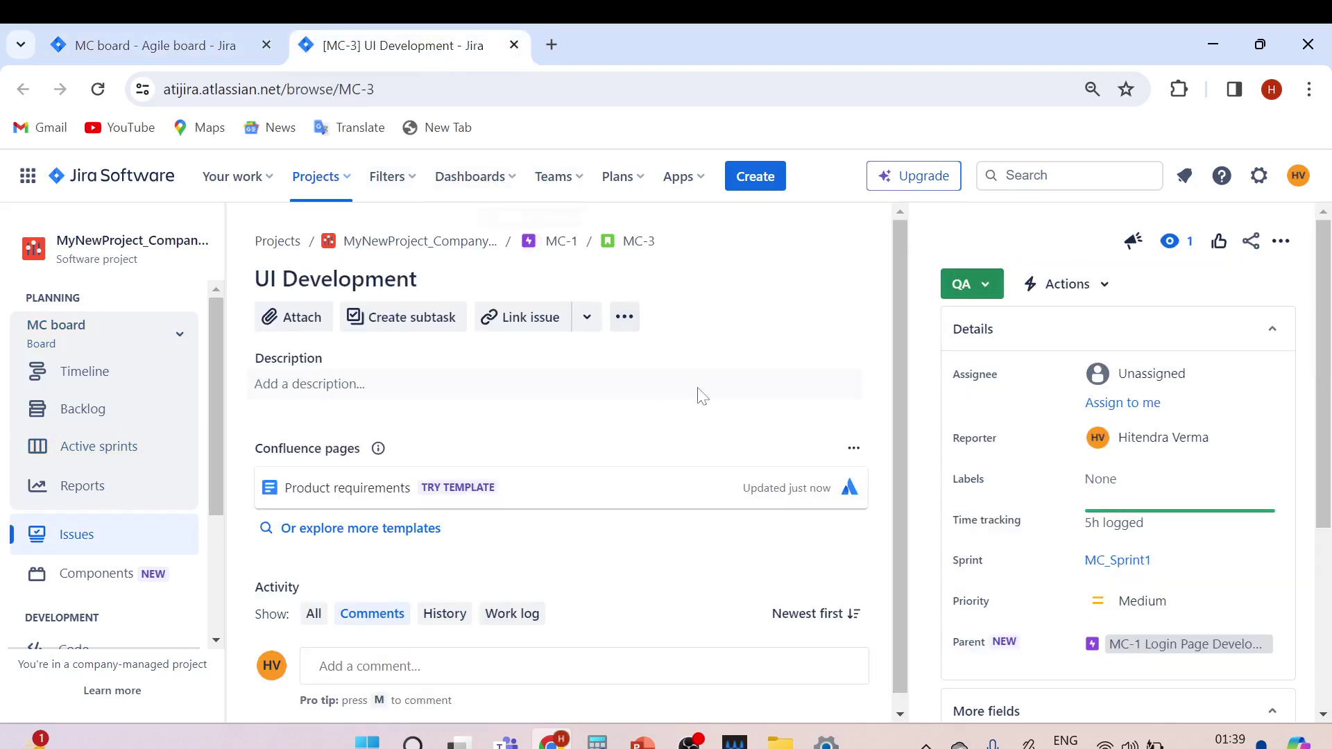
drag(270, 279, 444, 286)
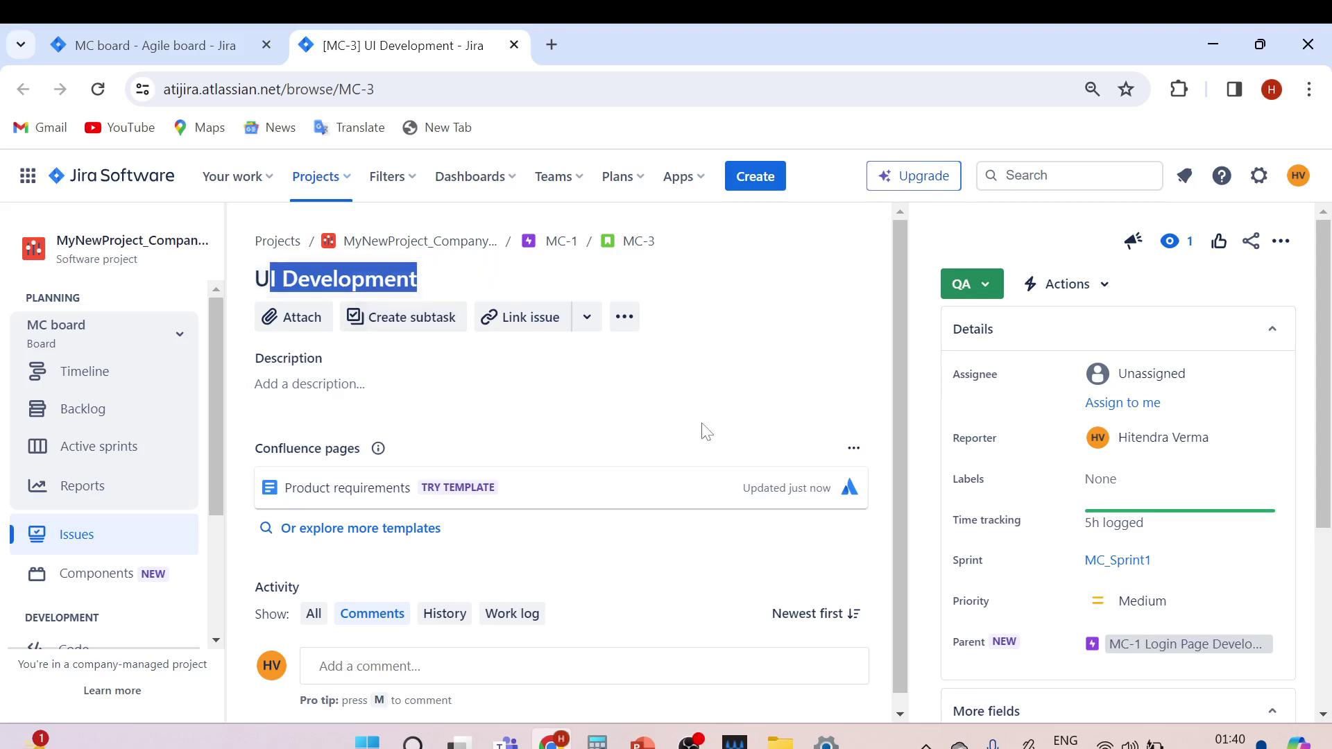
scroll(681, 446, down, 1)
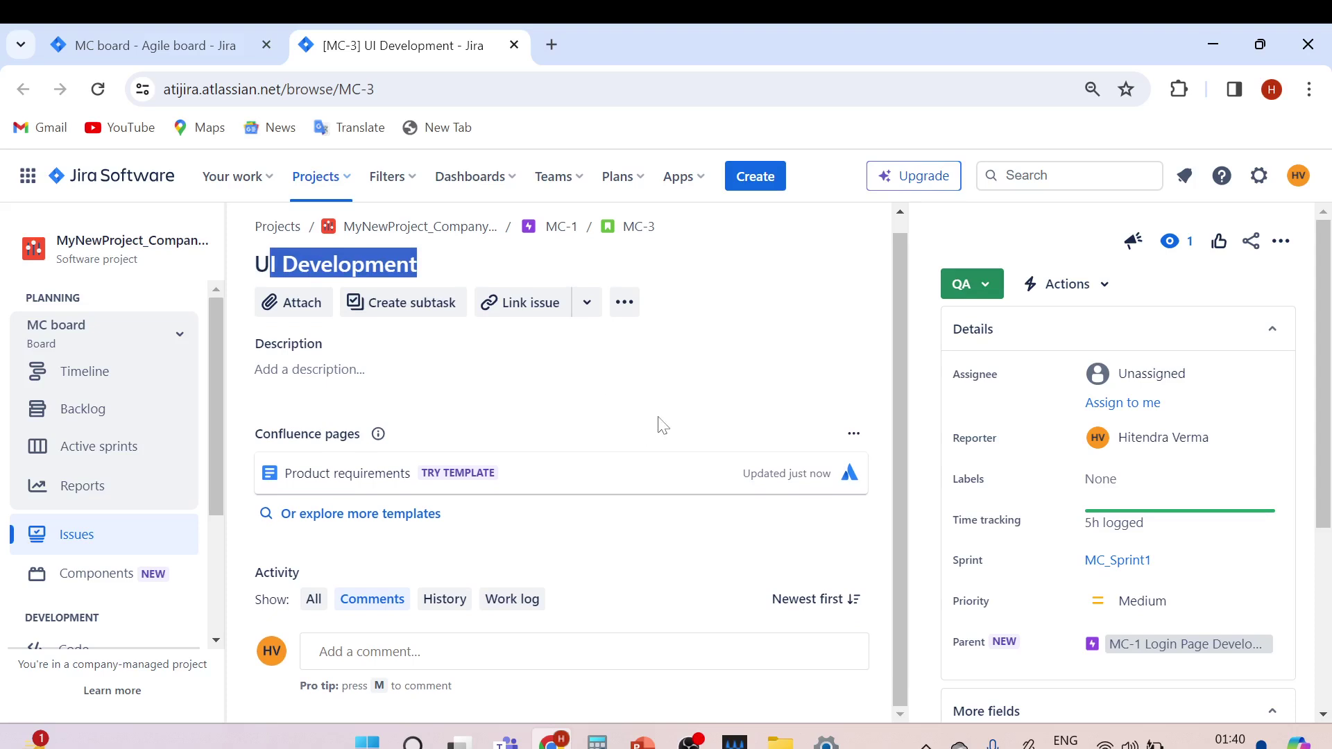
click(670, 342)
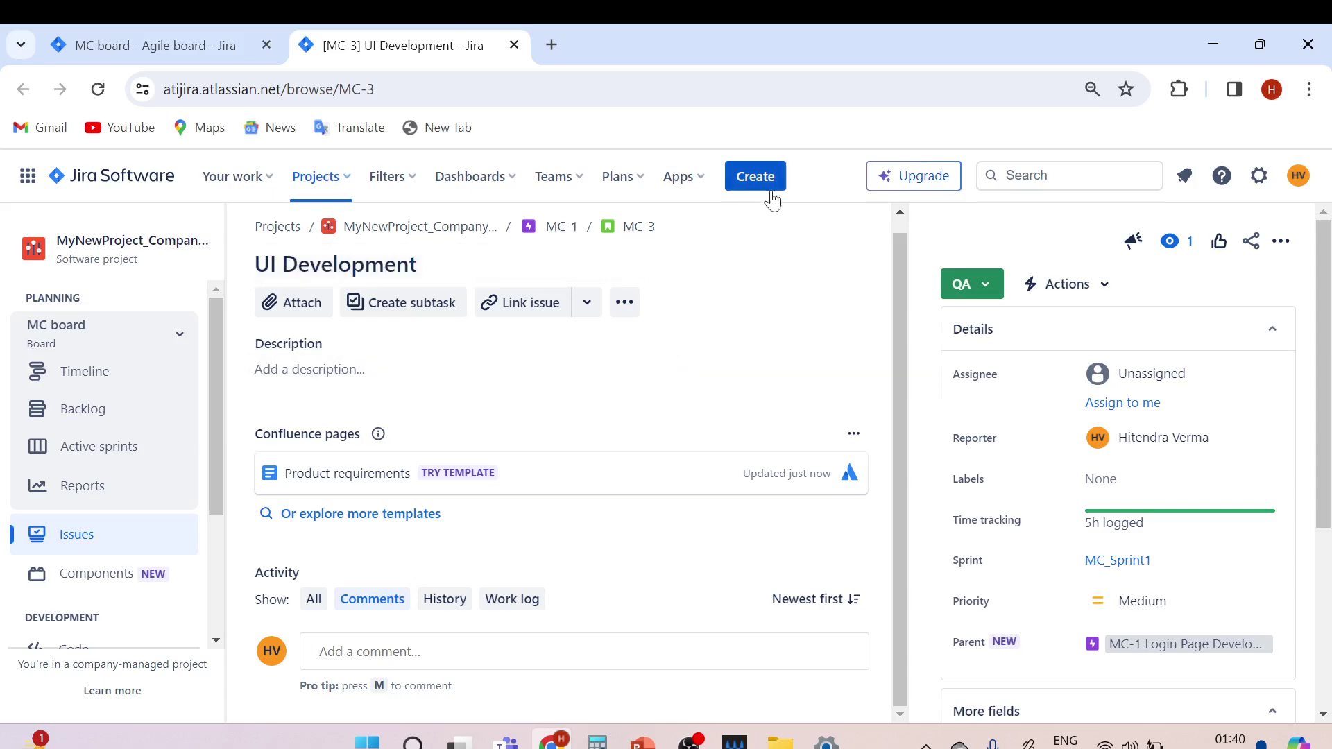
click(756, 177)
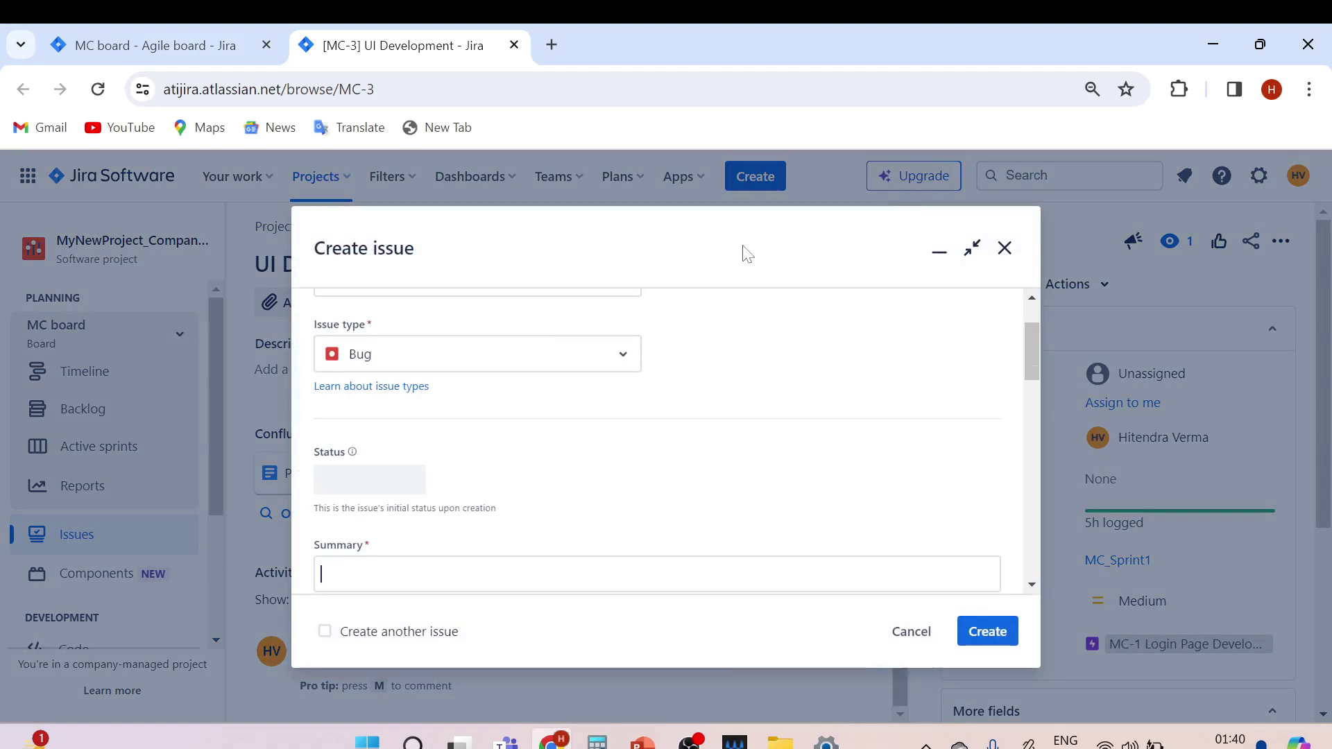
Keep Bug as the issue type and type the summary 'Defect_01_Unable to login into the application. Getting Exrror'
scroll(514, 378, up, 2)
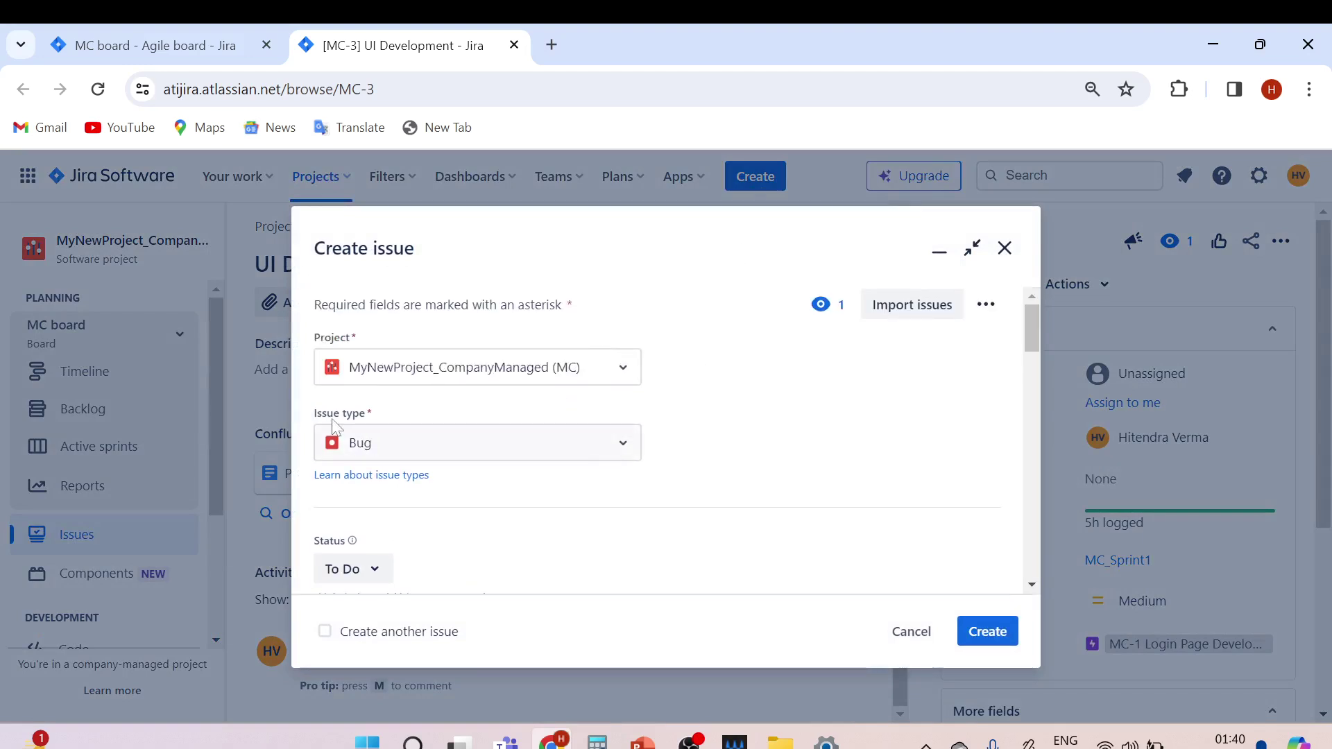
click(391, 458)
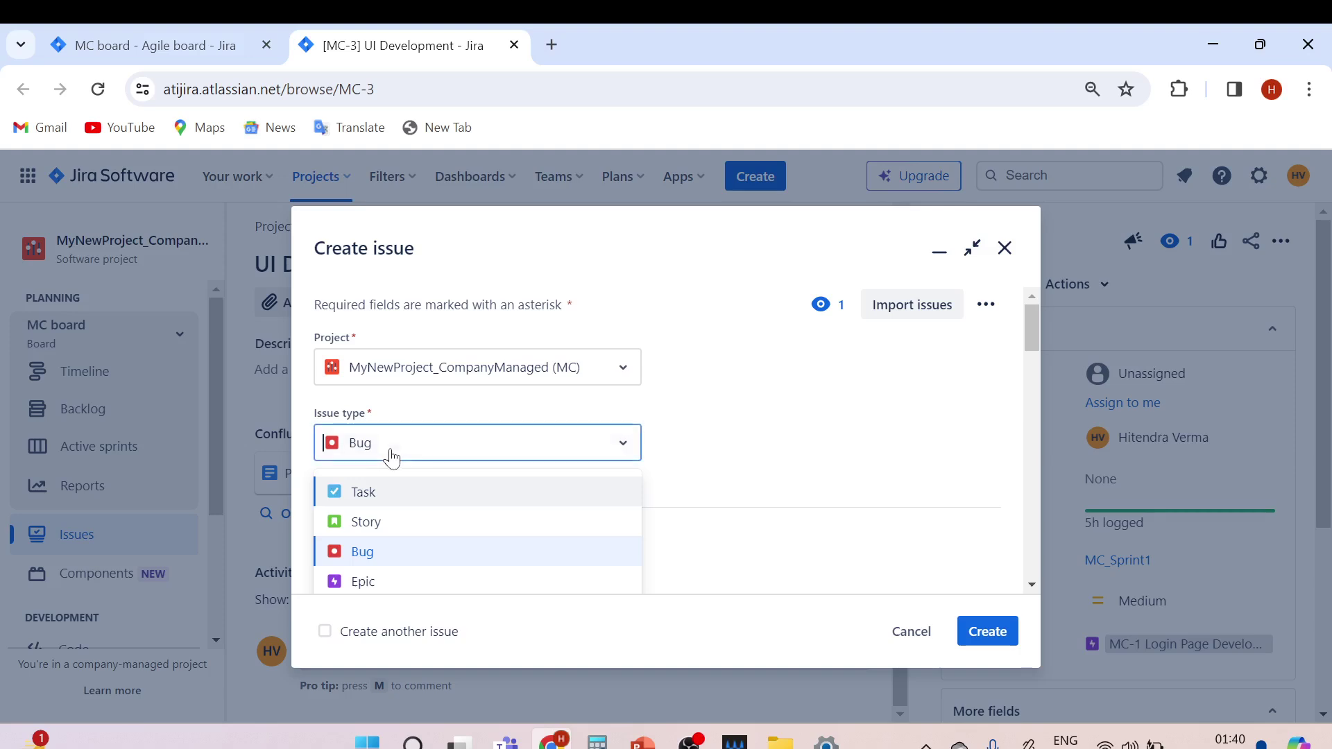
click(372, 545)
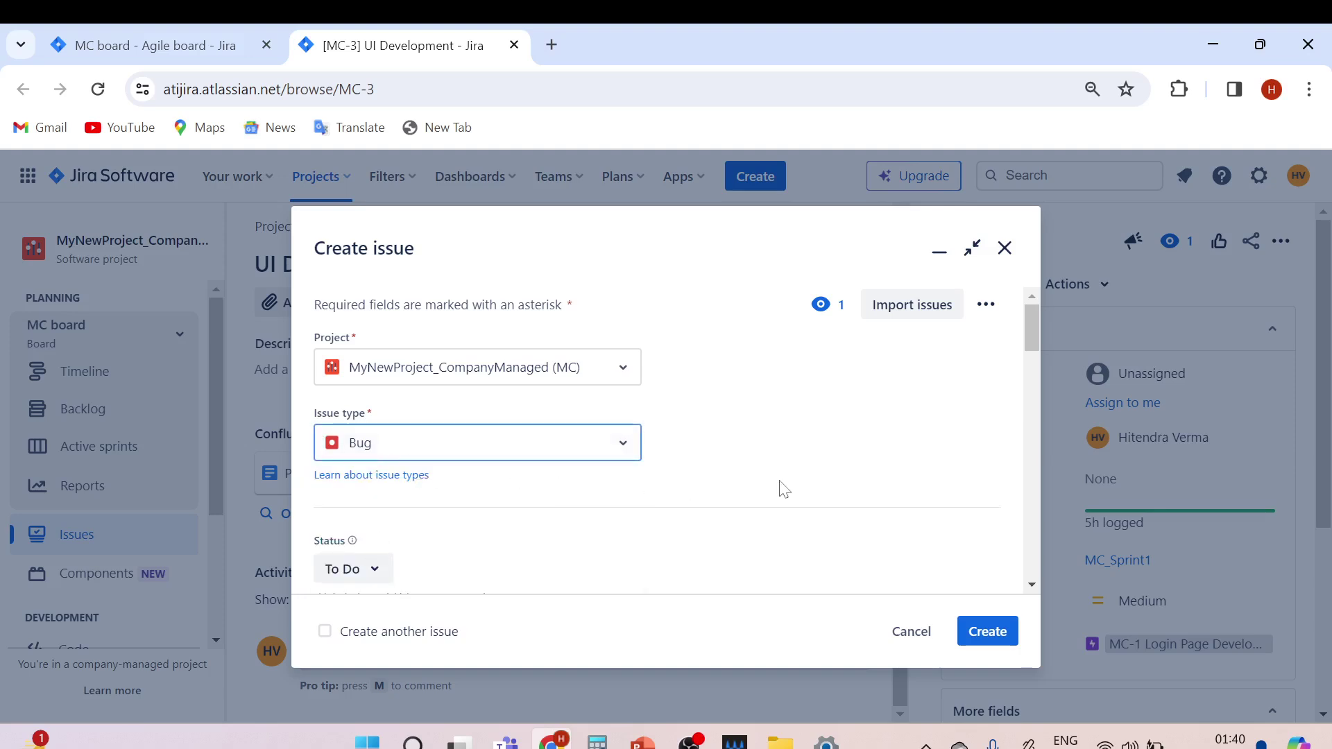
scroll(603, 426, down, 2)
scroll(602, 426, down, 2)
click(489, 454)
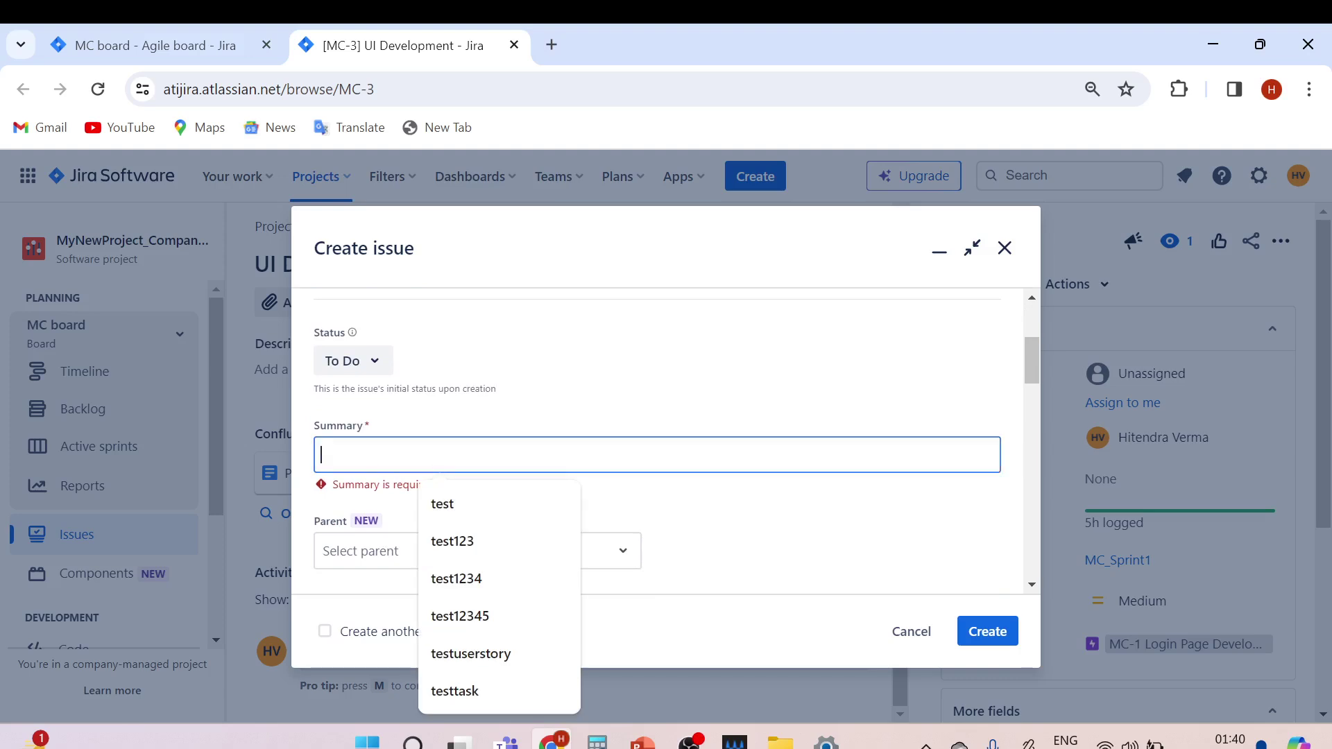
text(Defect)
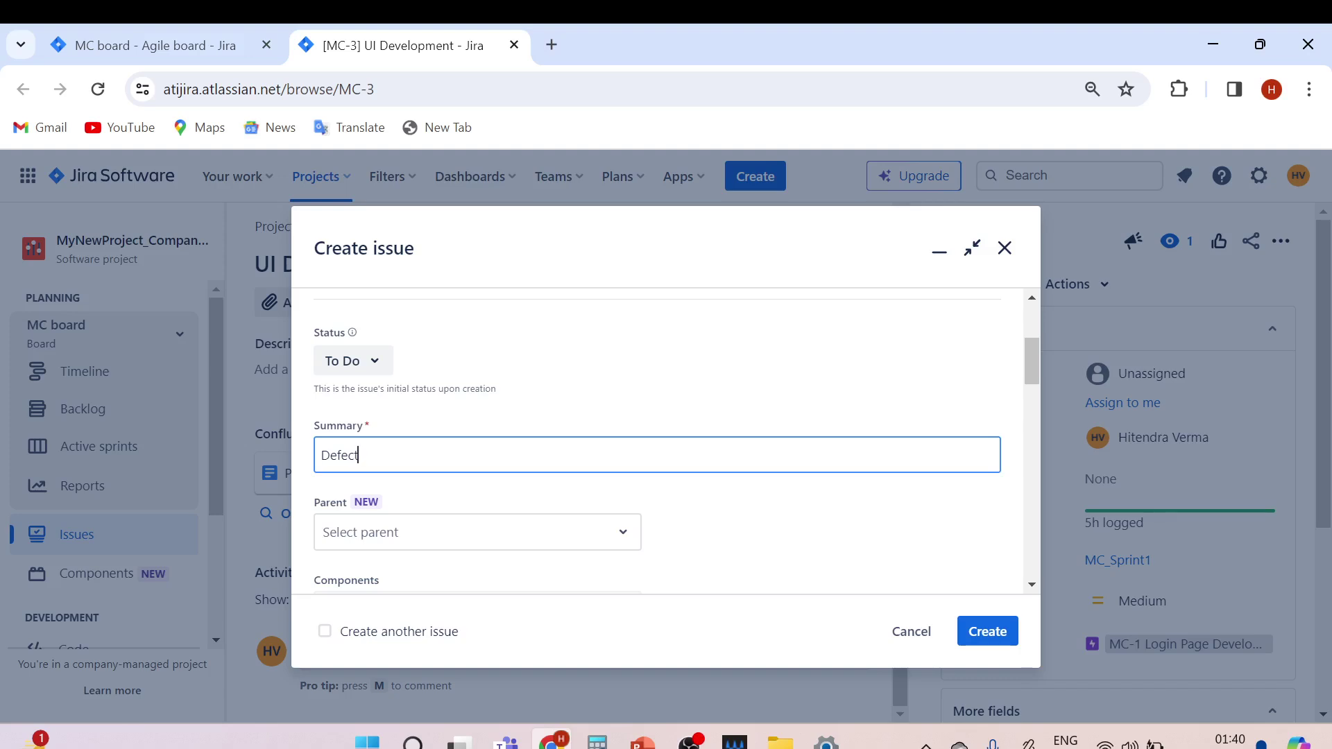
text(_01)
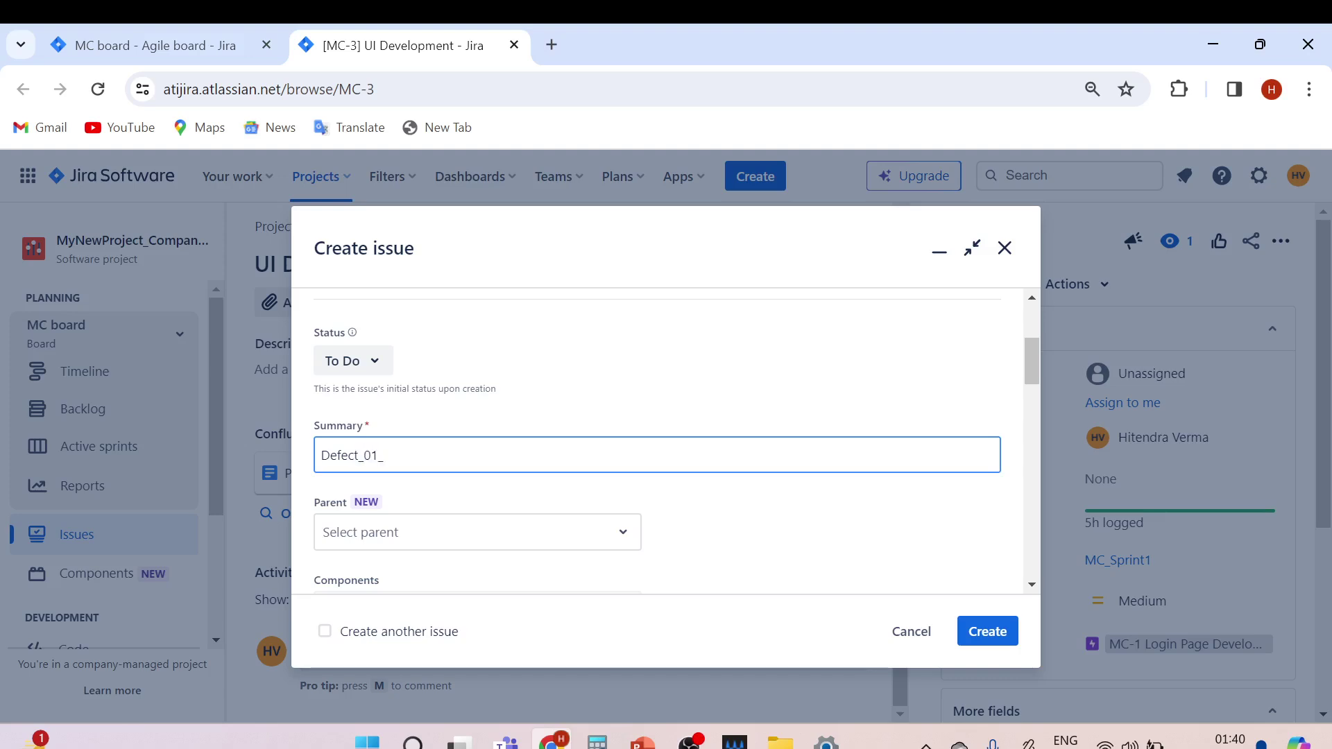
text(_Unable to )
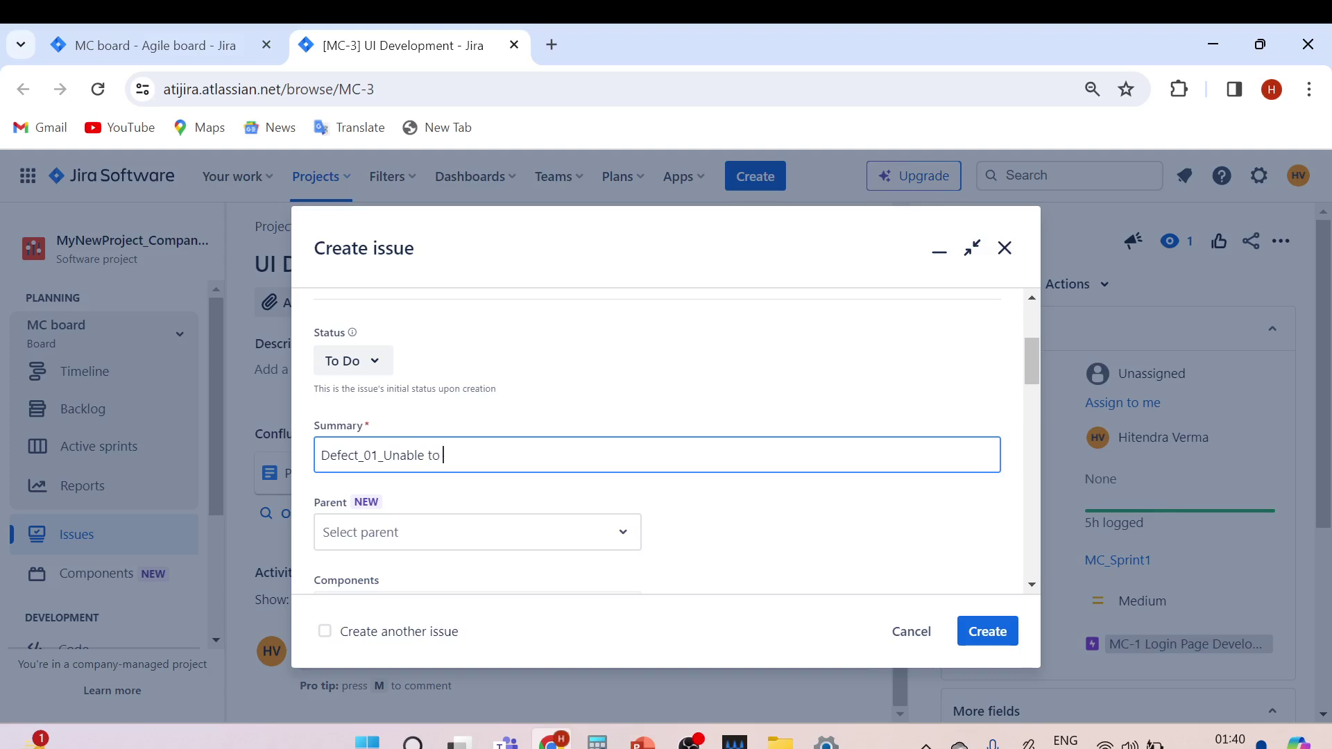
text(login into the applica)
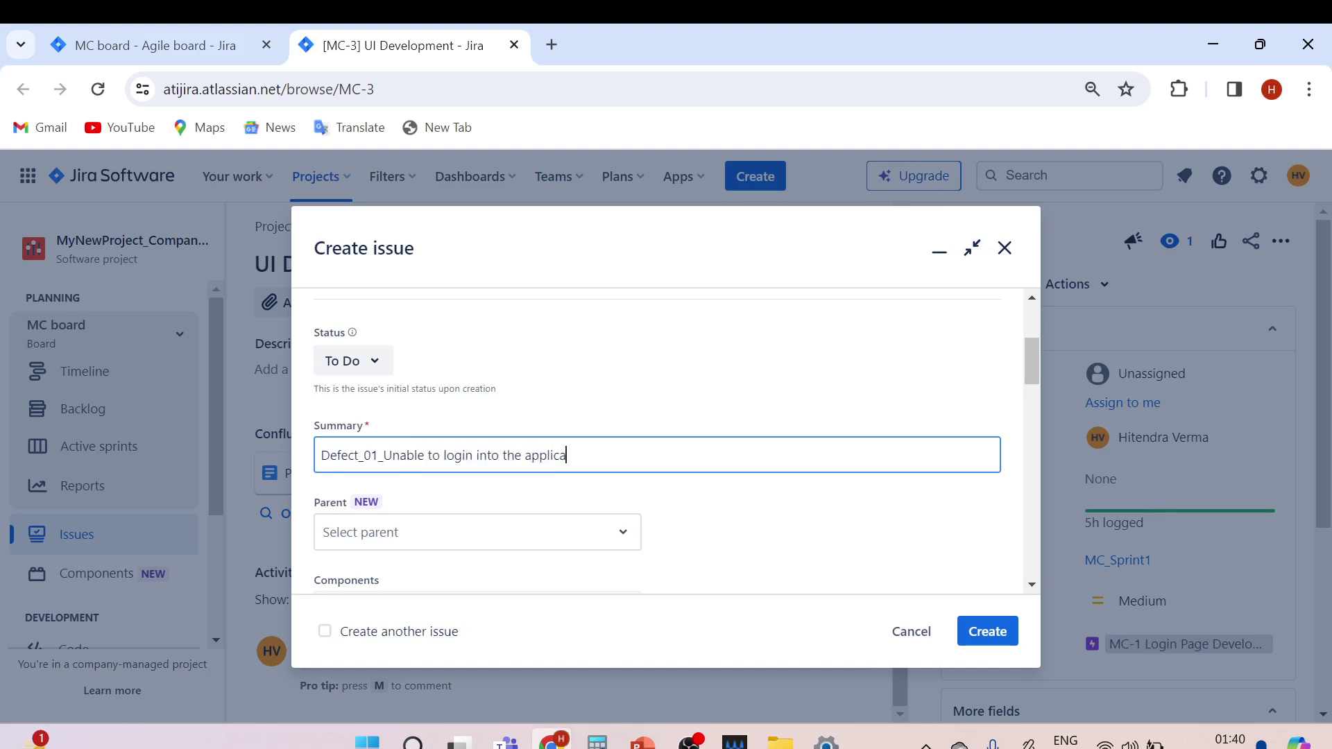
text(tion. )
text(Getting E)
text(x)
text(rror)
Delete the trailing 'Getting Error' so the summary ends at 'application.'
scroll(638, 478, down, 1)
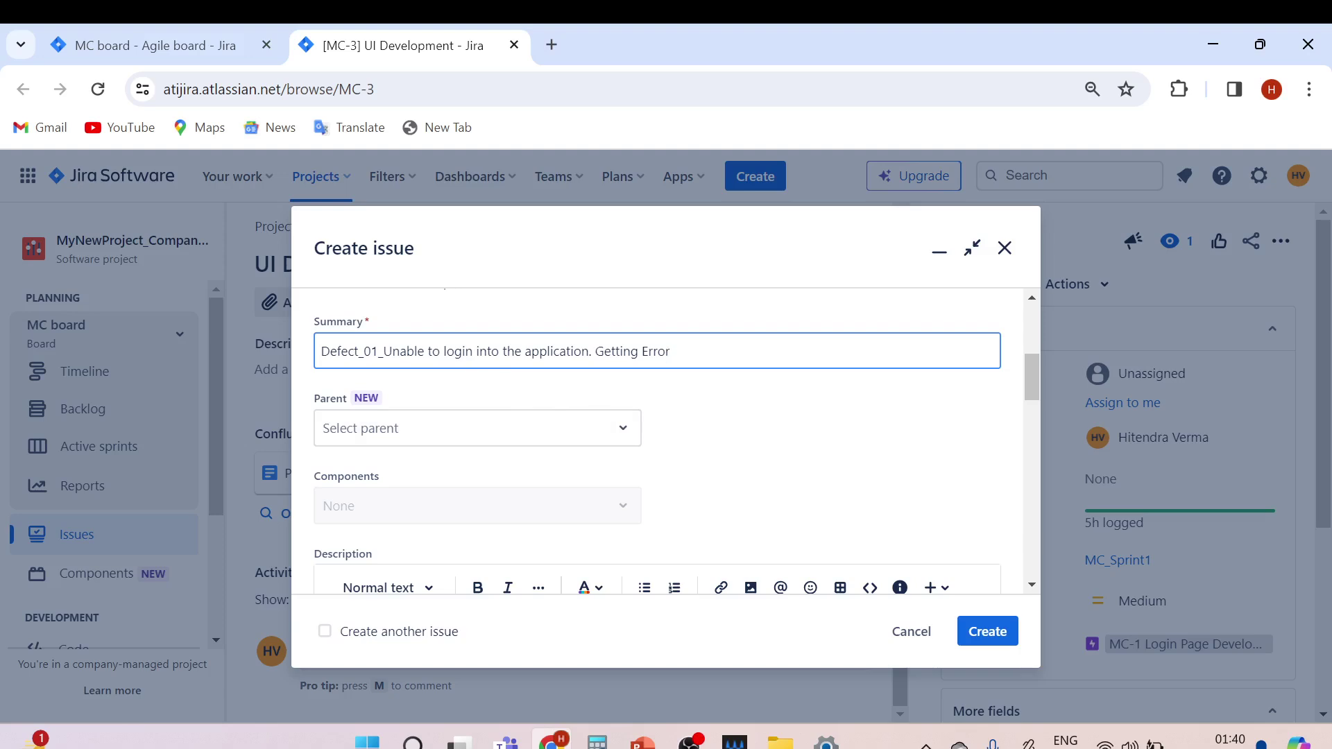
drag(383, 351, 670, 351)
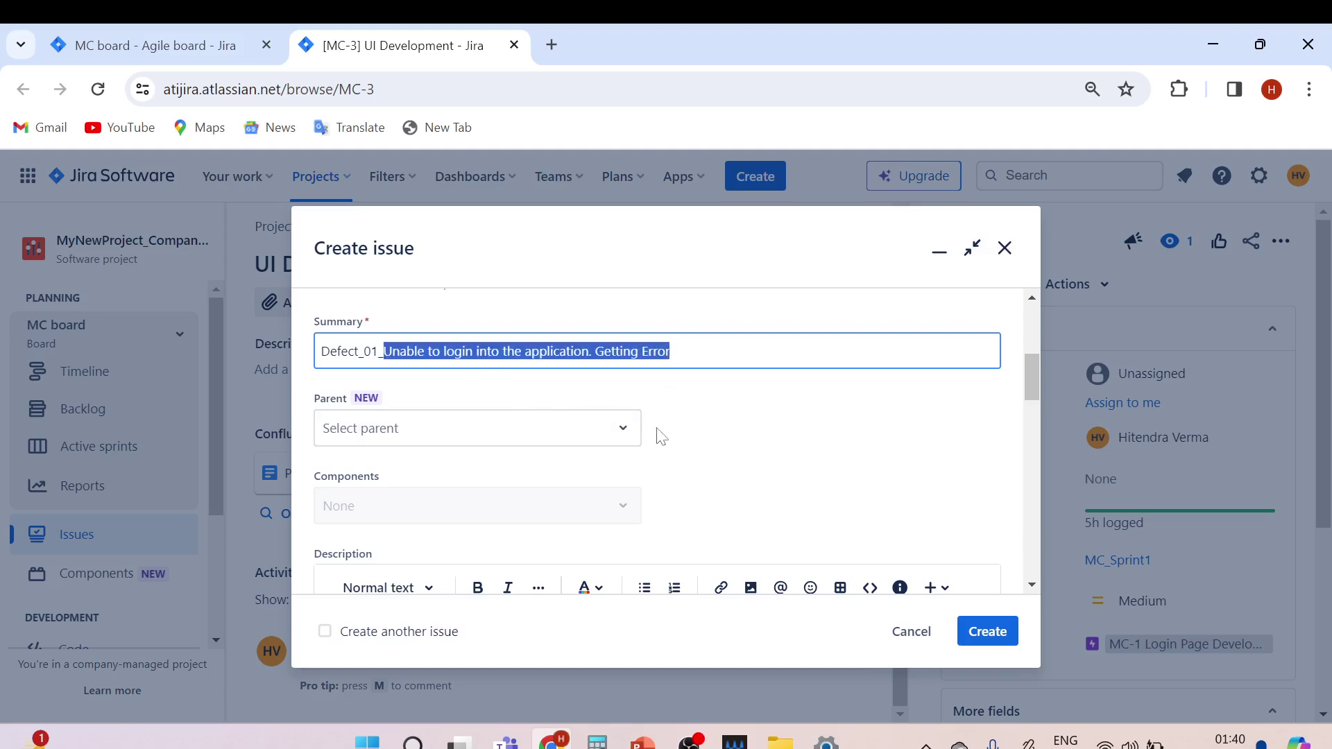
click(652, 382)
drag(383, 351, 595, 351)
click(616, 351)
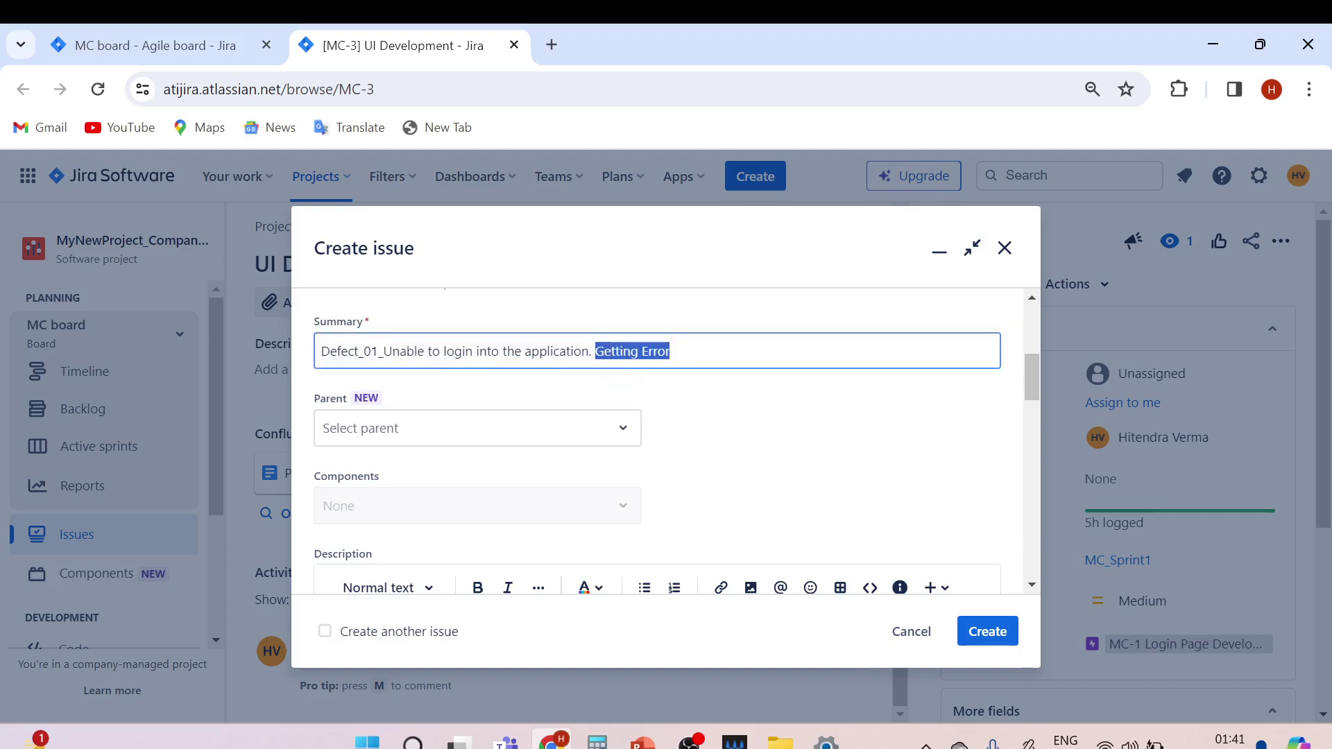
key(BackSpace)
scroll(723, 430, down, 2)
scroll(460, 375, up, 2)
scroll(491, 419, down, 2)
scroll(497, 406, down, 2)
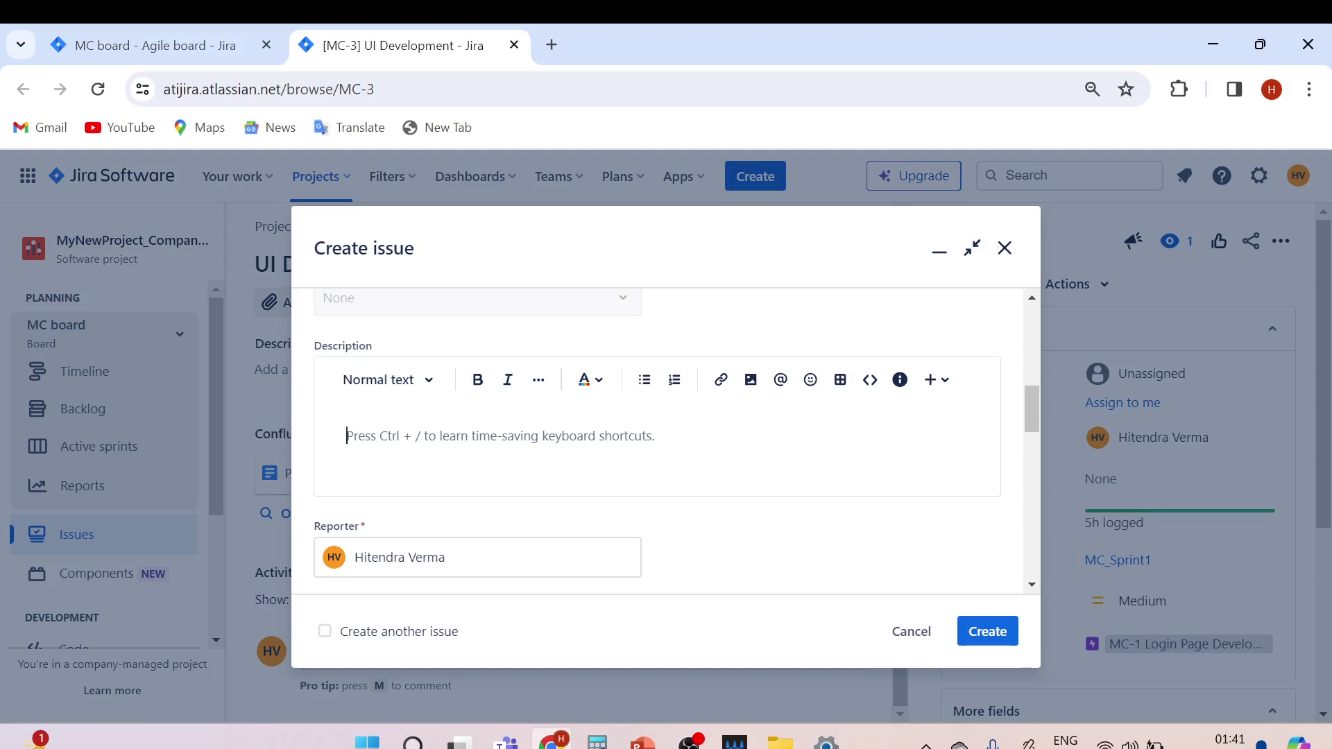
text(Steps)
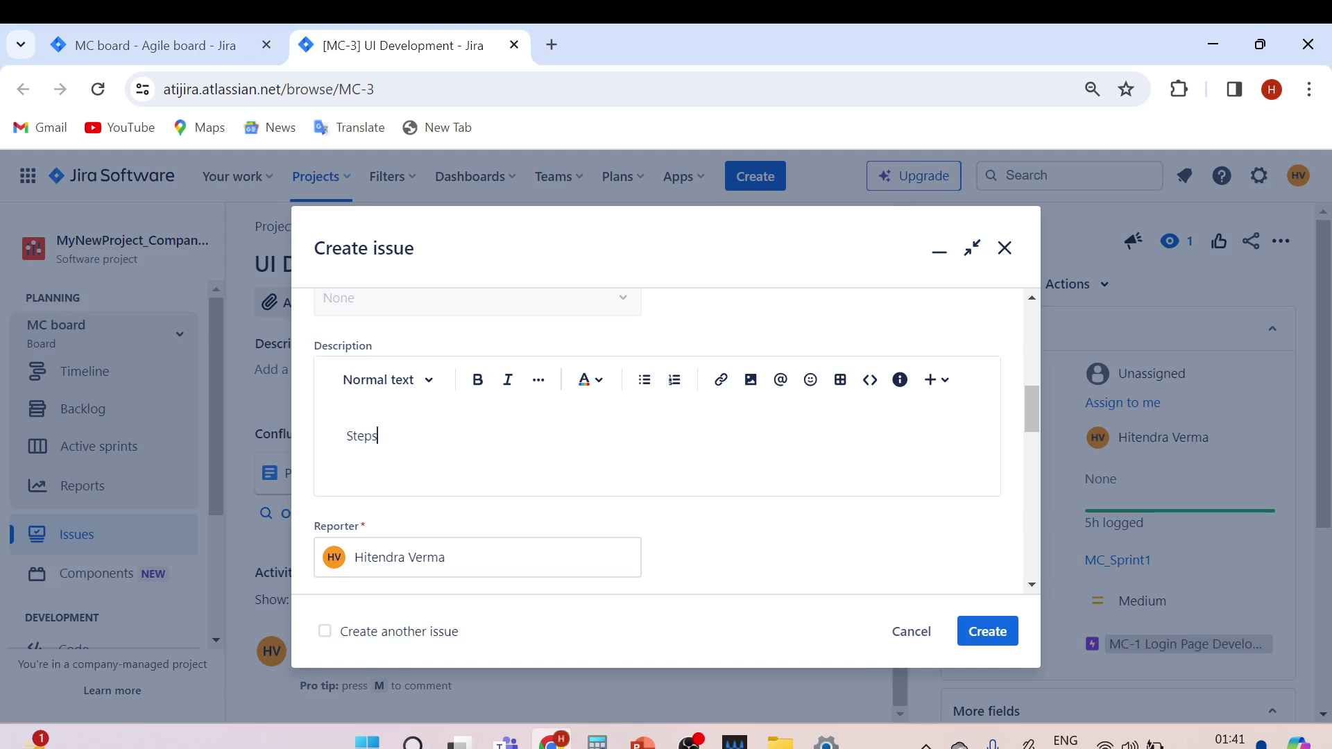
text( to Reproduce:)
key(Return)
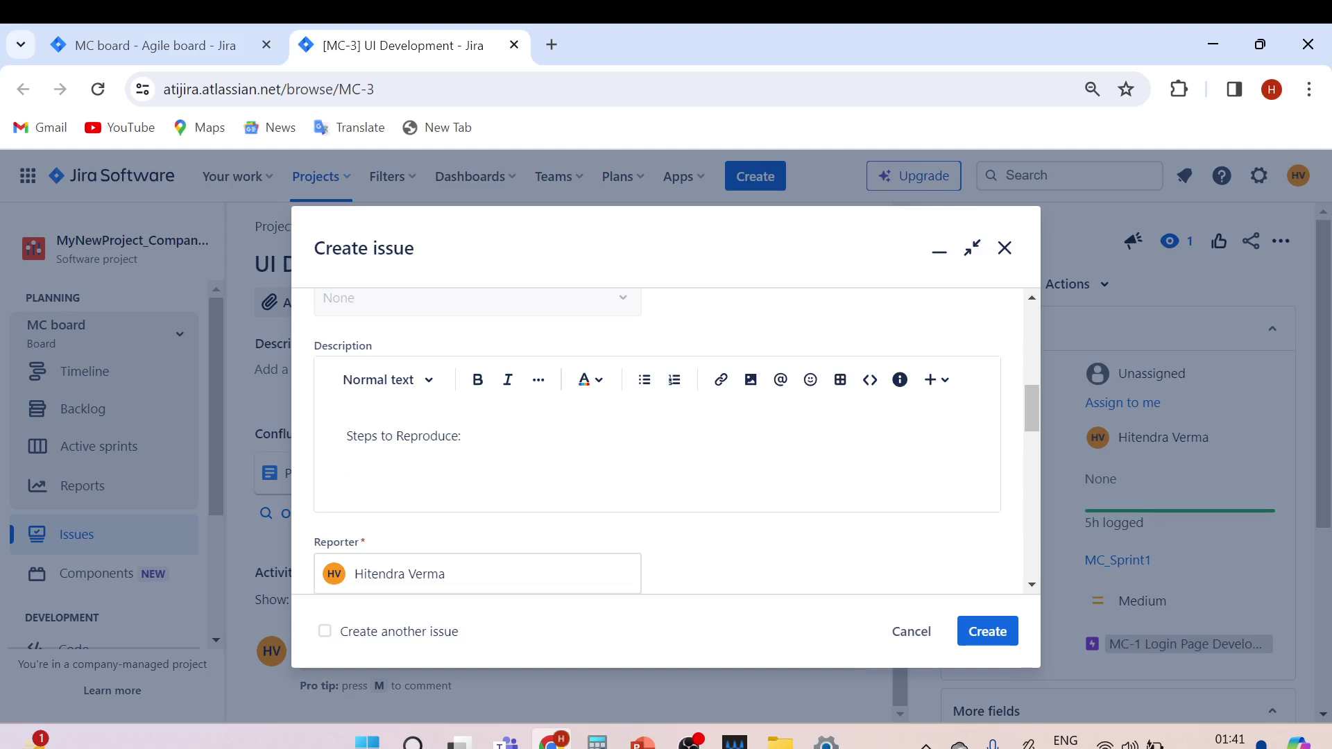
text(1. Launch)
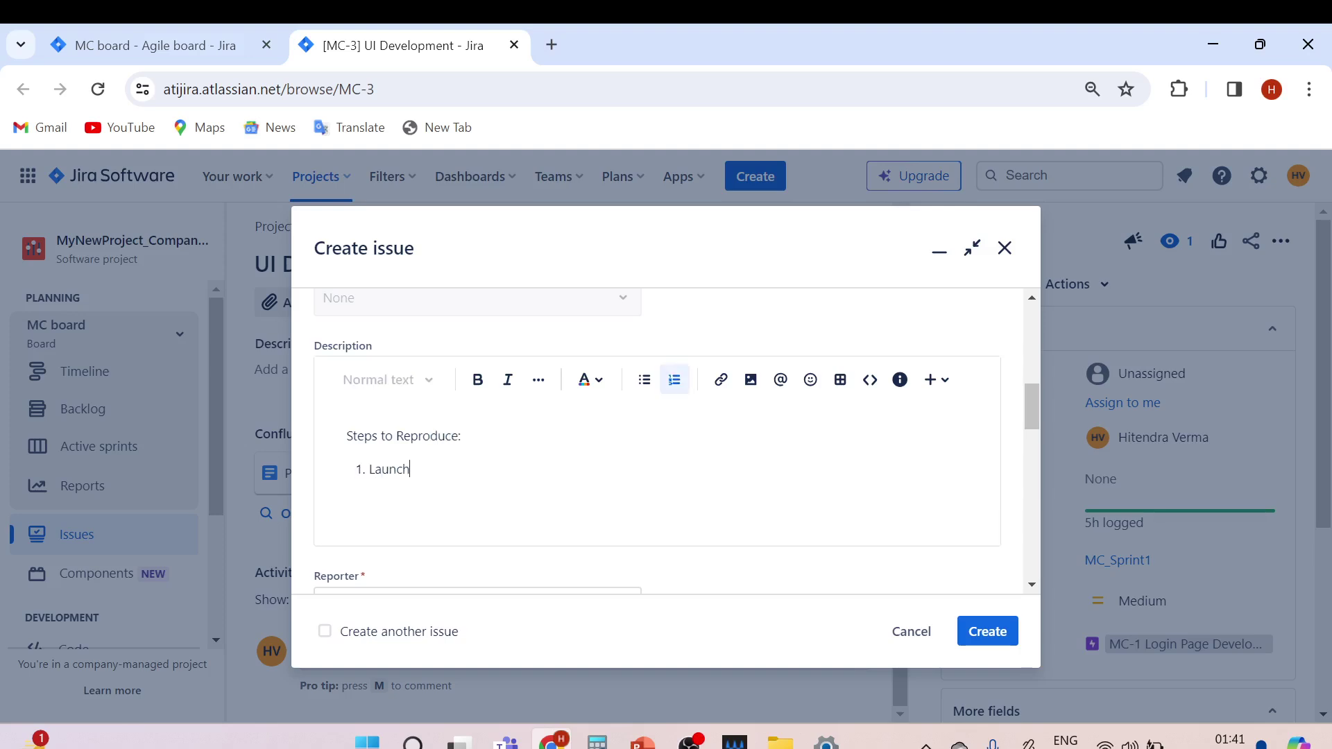
text( the application)
text( -->)
text( hhtp)
key(BackSpace)
key(BackSpace)
text(ttps)
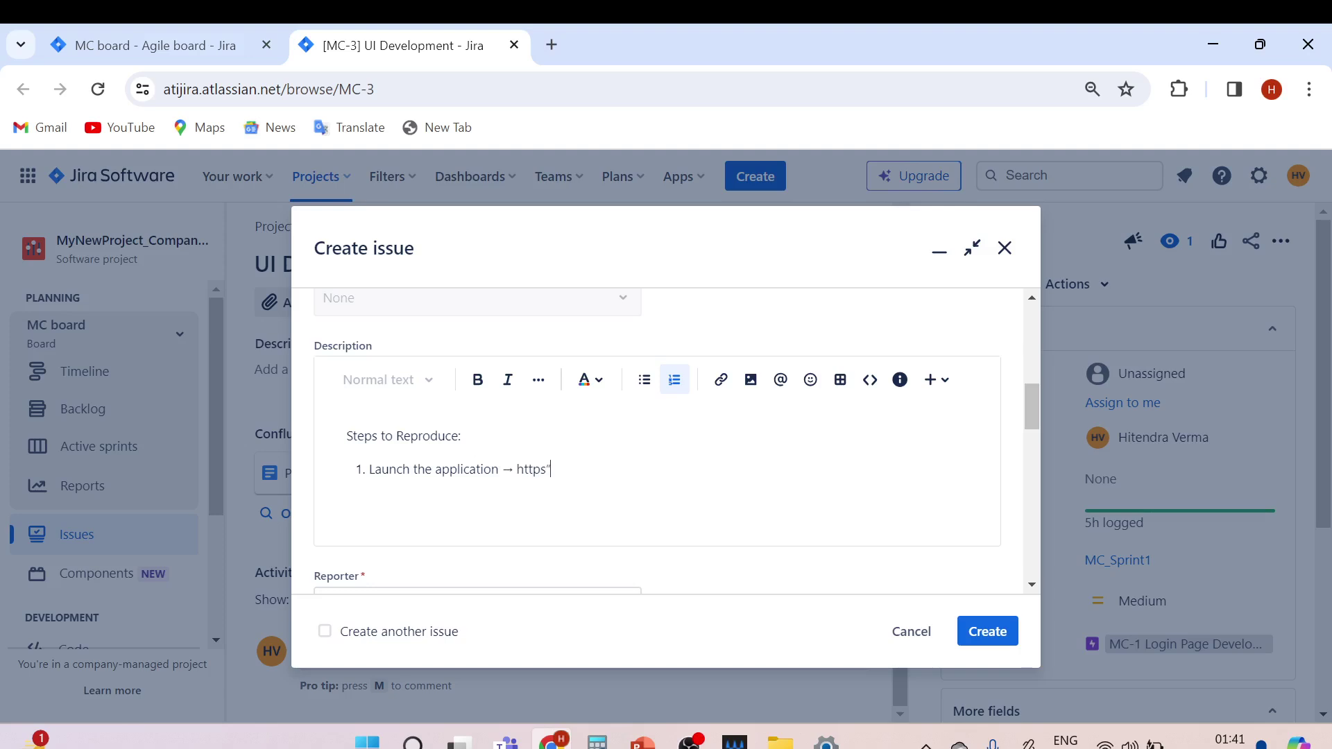
text(://abc.com)
Add numbered steps for entering the user name and password, then 'Click on Submit'
key(Return)
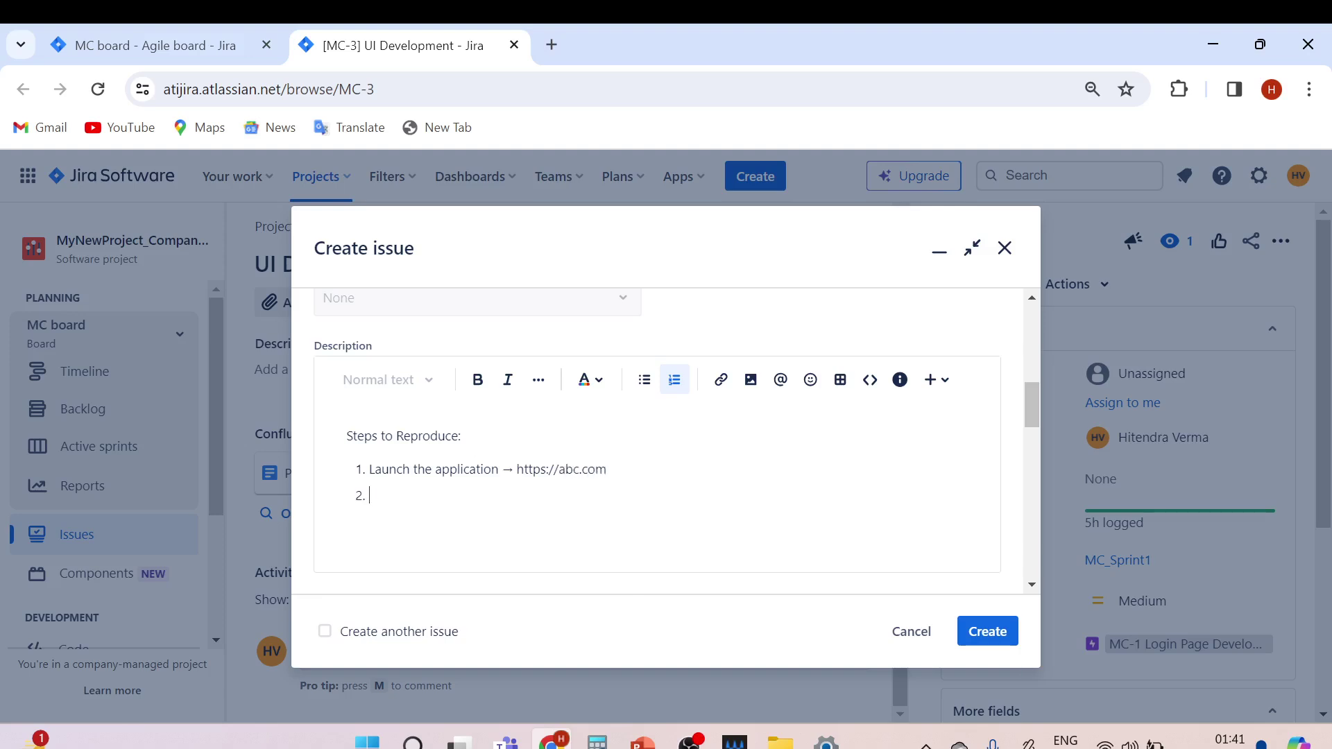
text(Enter the us)
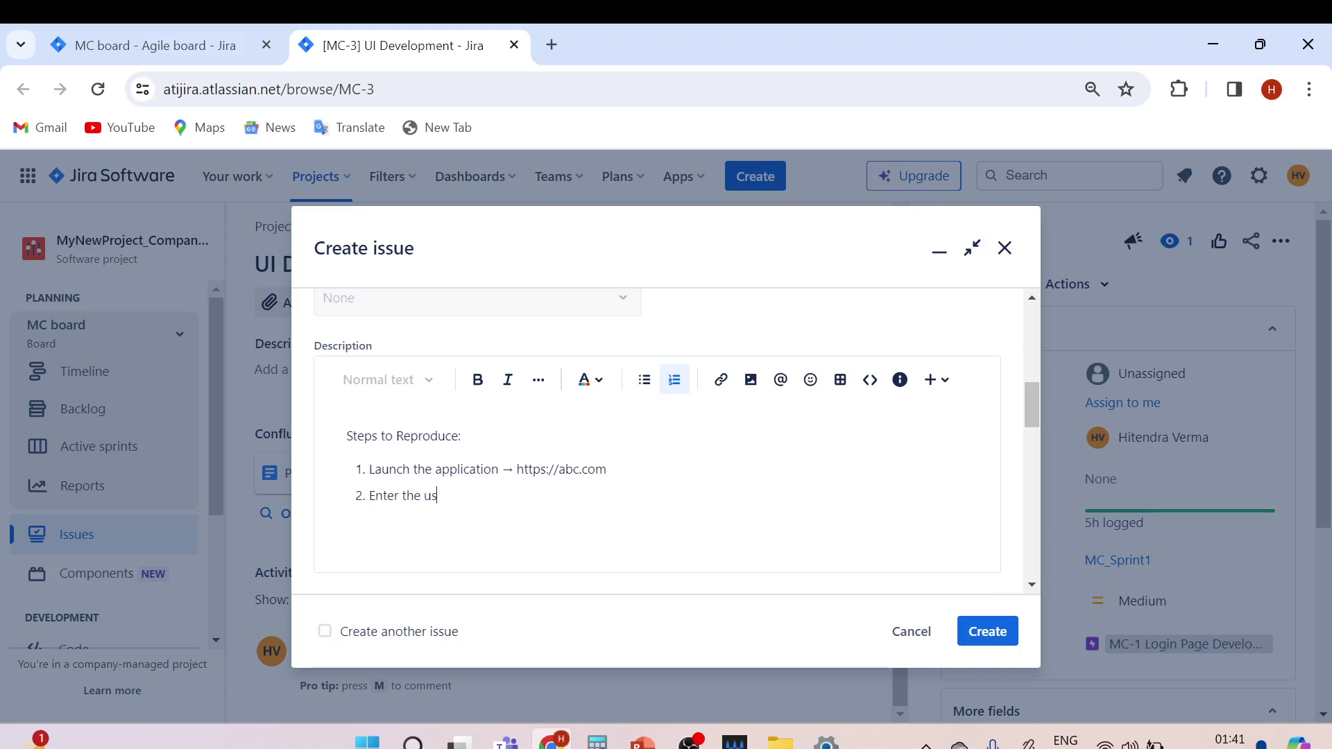
text(er name)
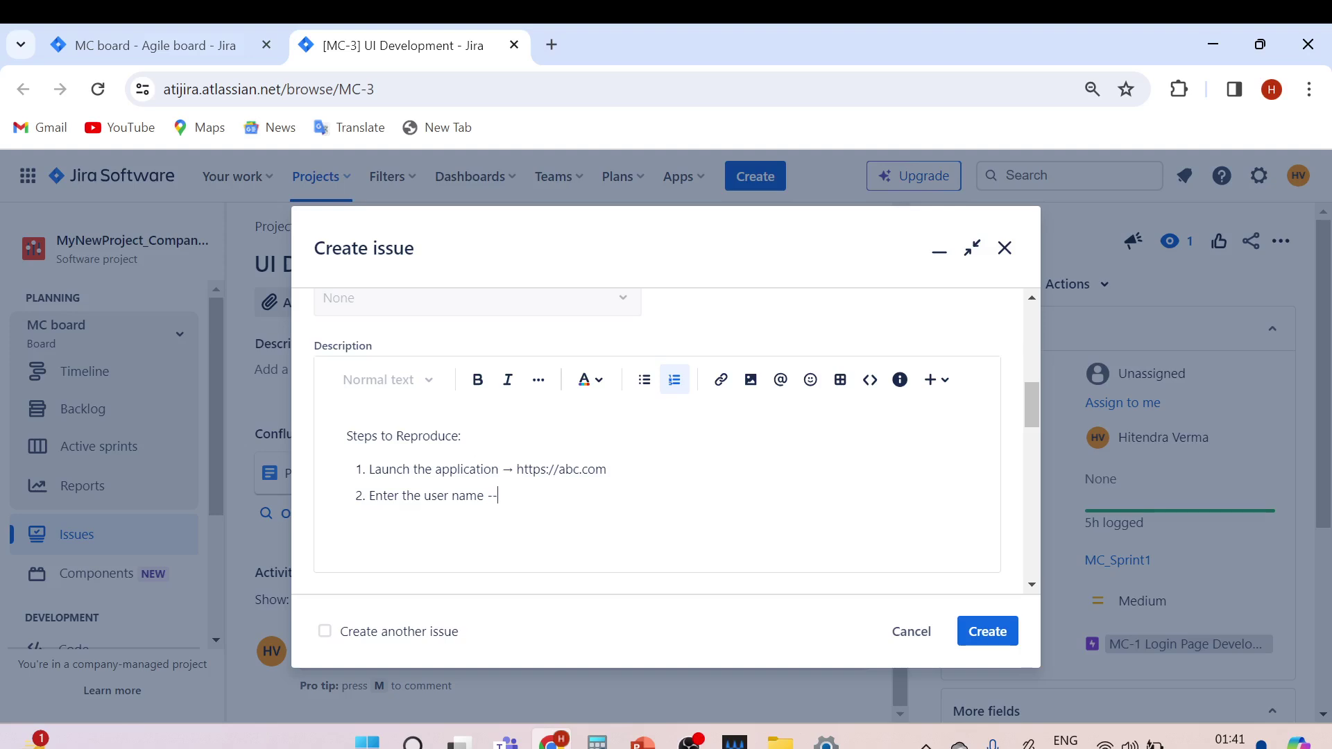
text( -> test user)
key(Return)
text(en)
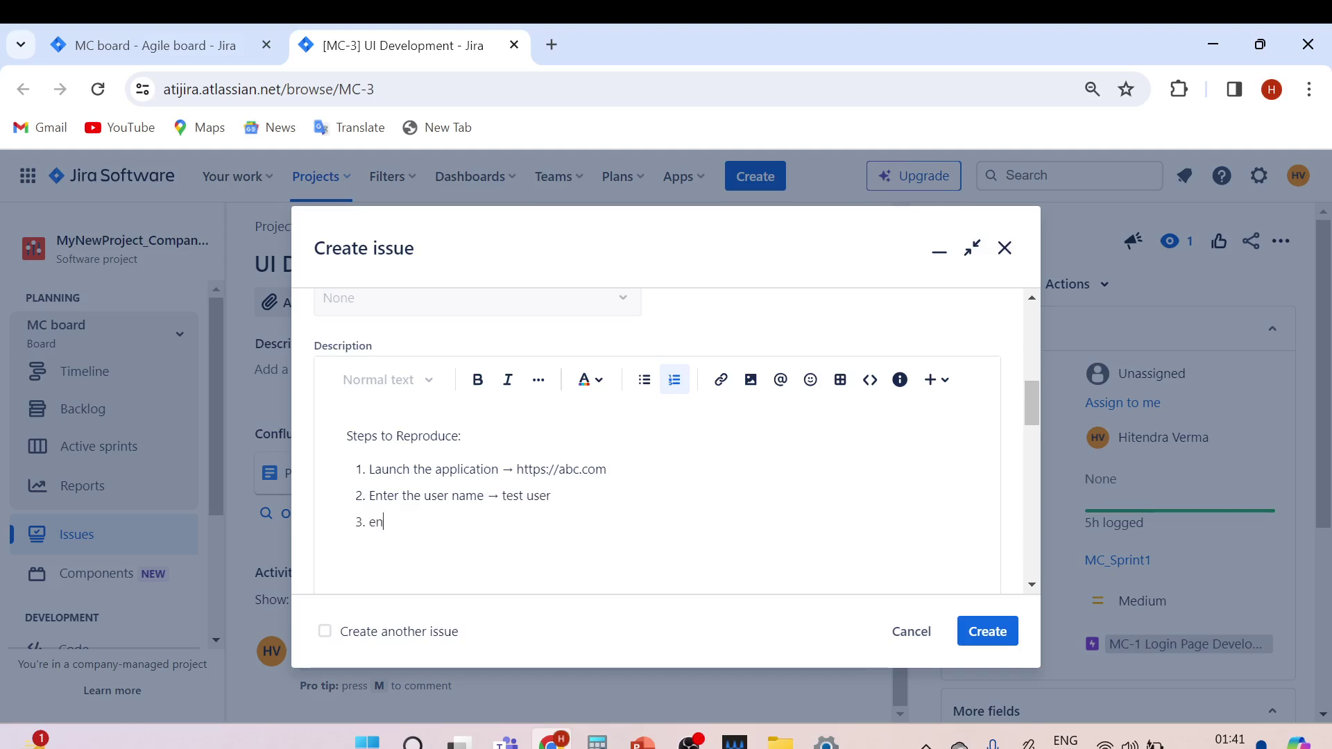
text(Enter Password)
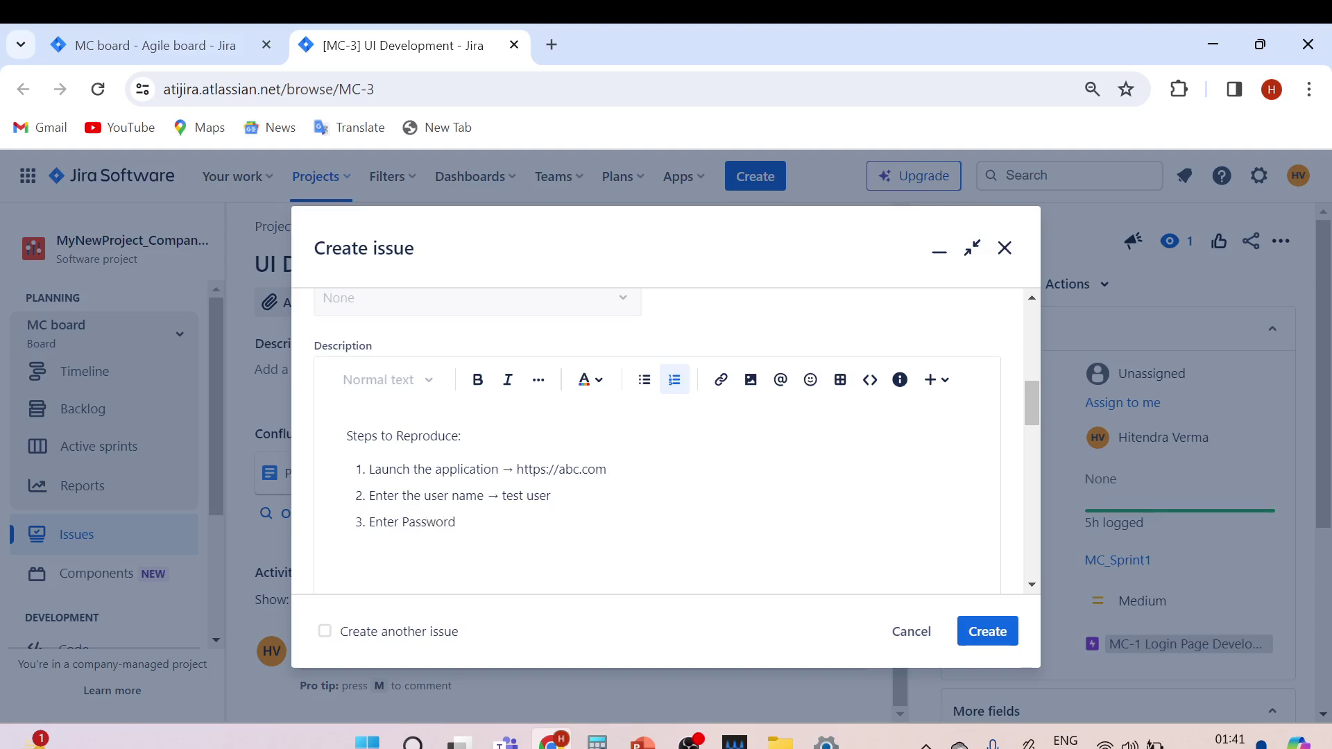
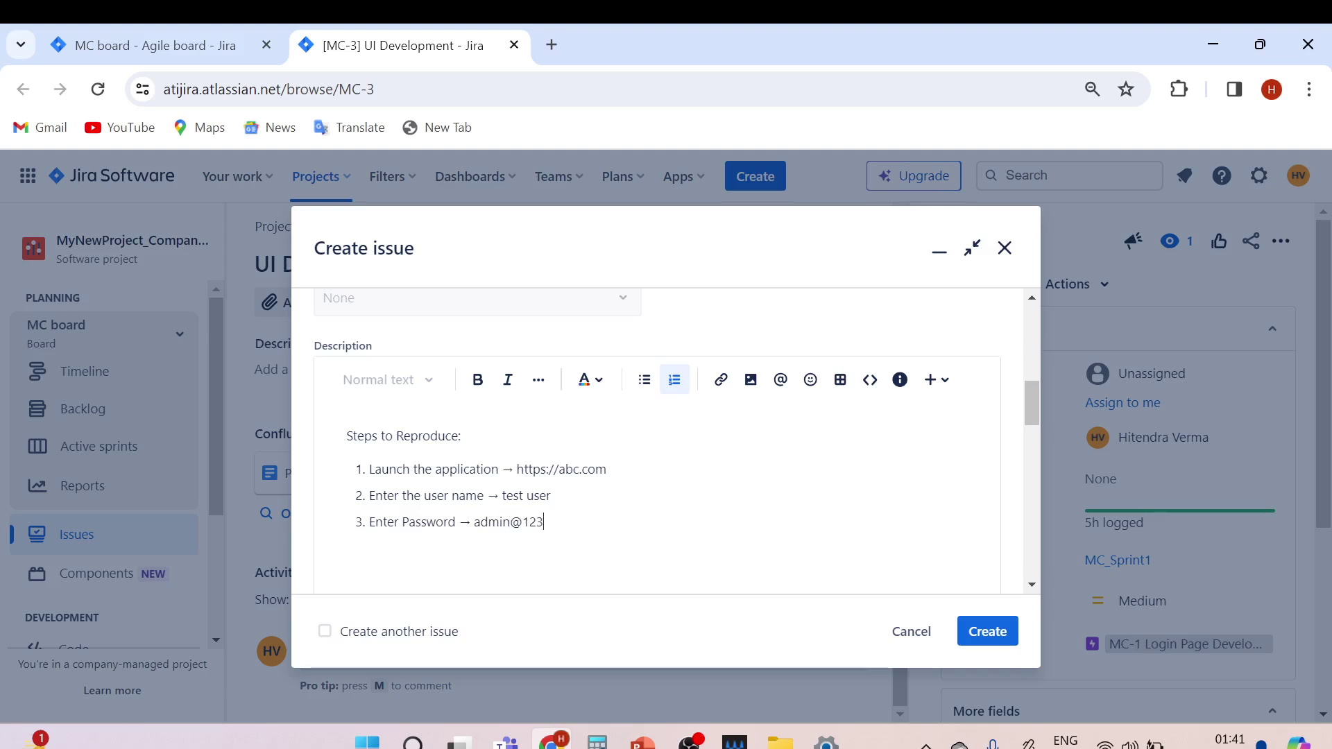
key(Return)
text(Click on Submit)
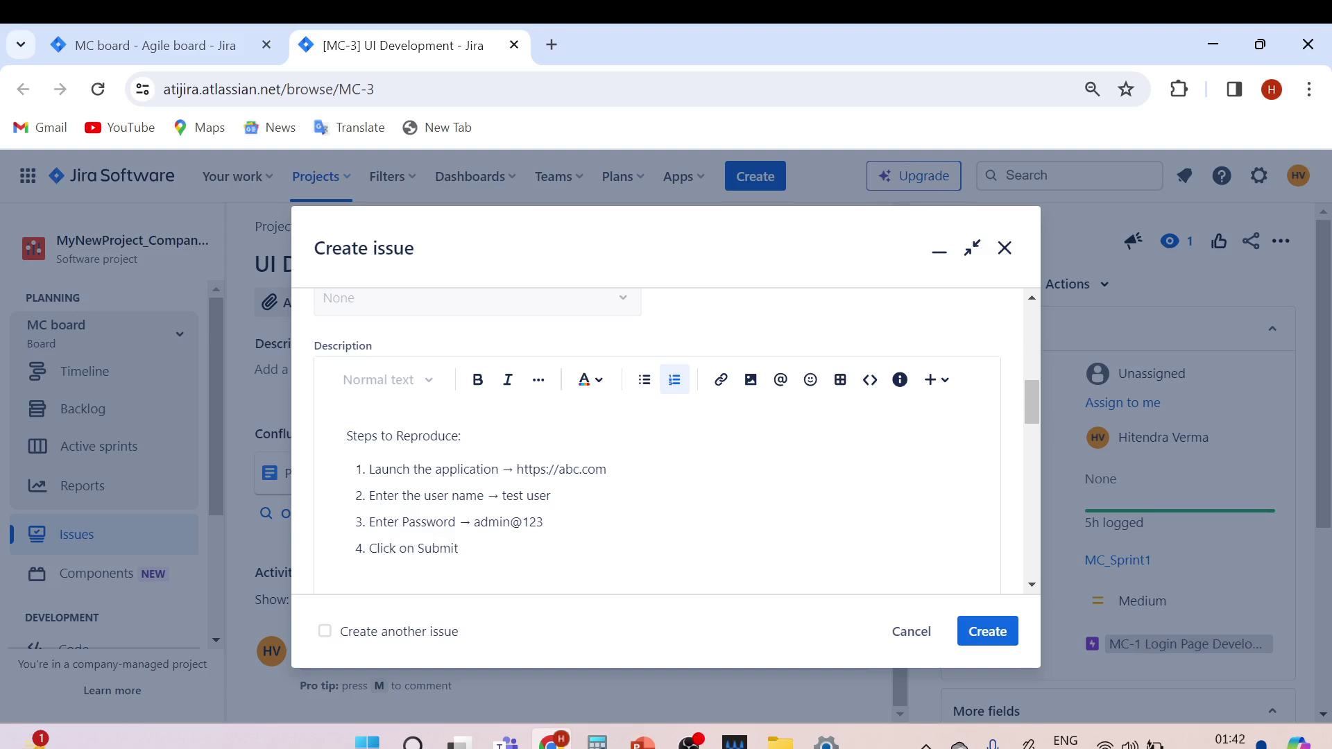
key(Return)
key(Return)
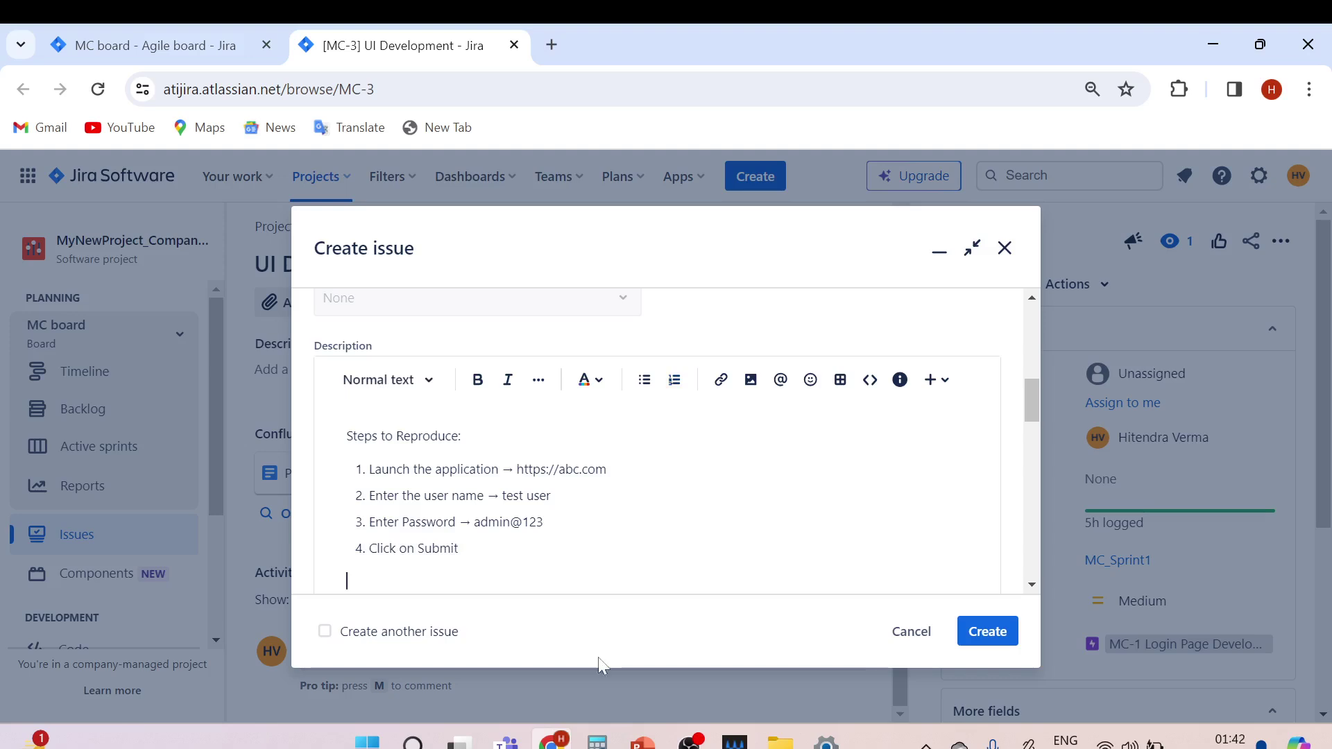
drag(369, 469, 459, 548)
scroll(460, 549, up, 2)
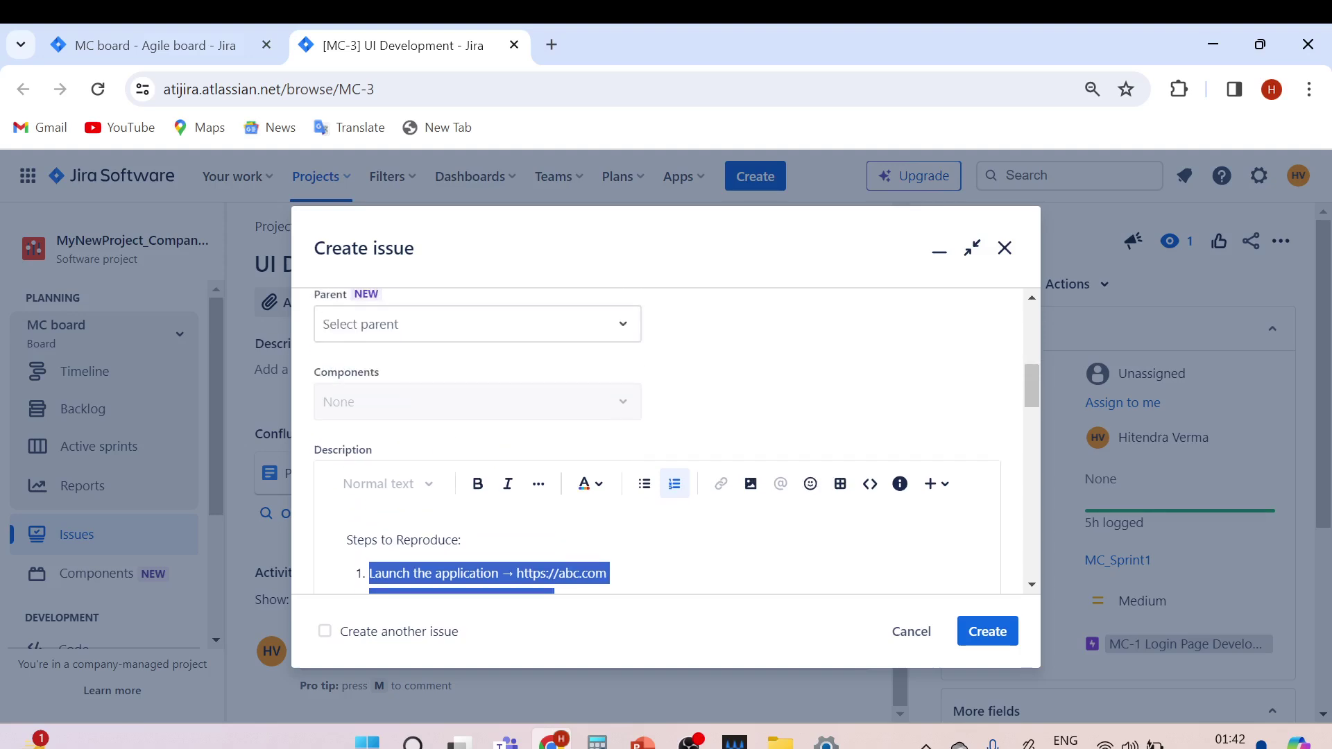
scroll(532, 481, up, 2)
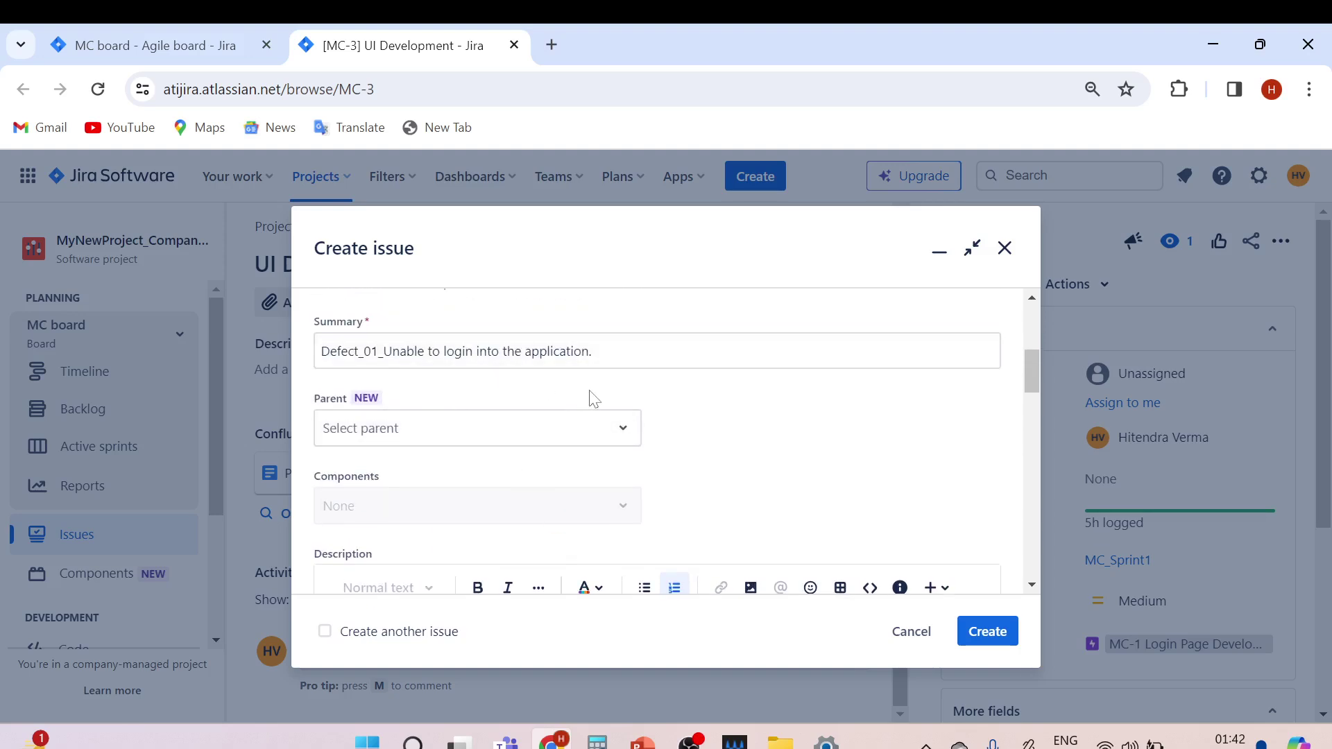
scroll(639, 413, down, 5)
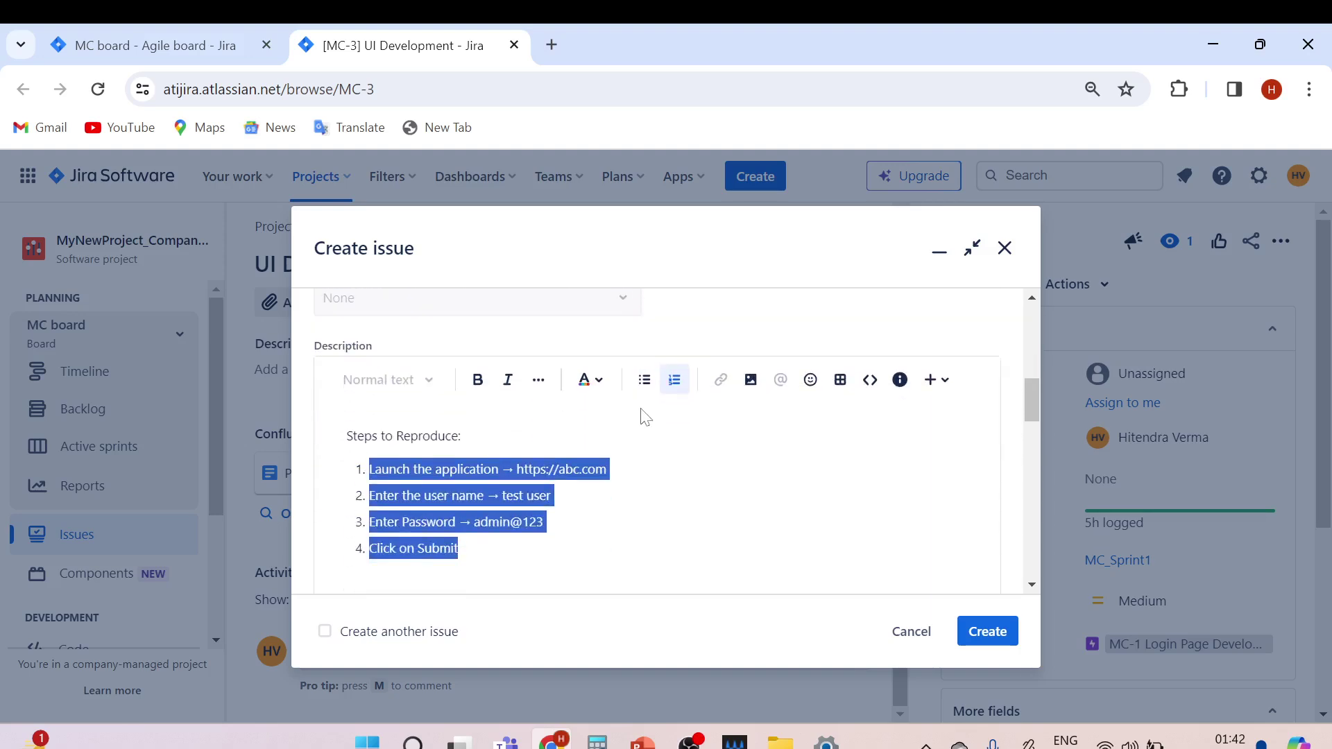
Add 'Expected Result: User should be able to login into the application' below the steps
click(347, 476)
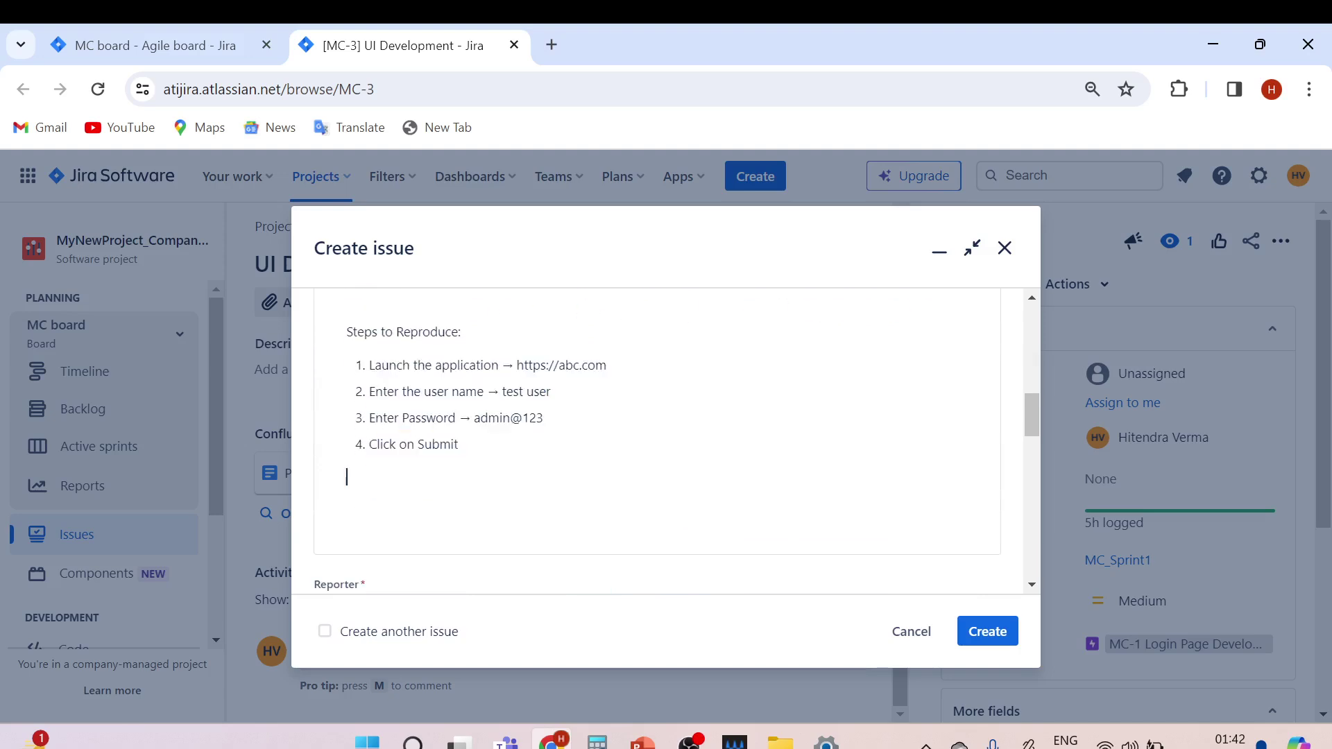
key(Return)
text(Ex)
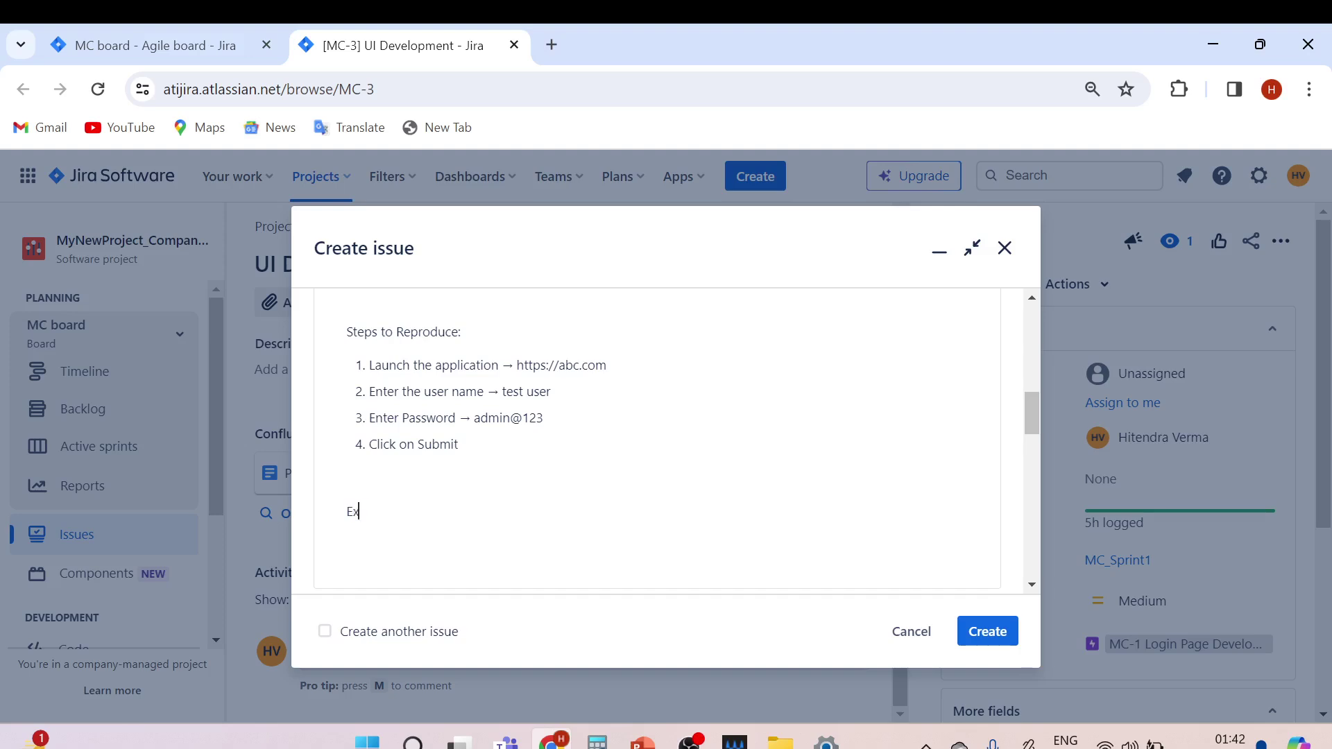
text(pected Result: U)
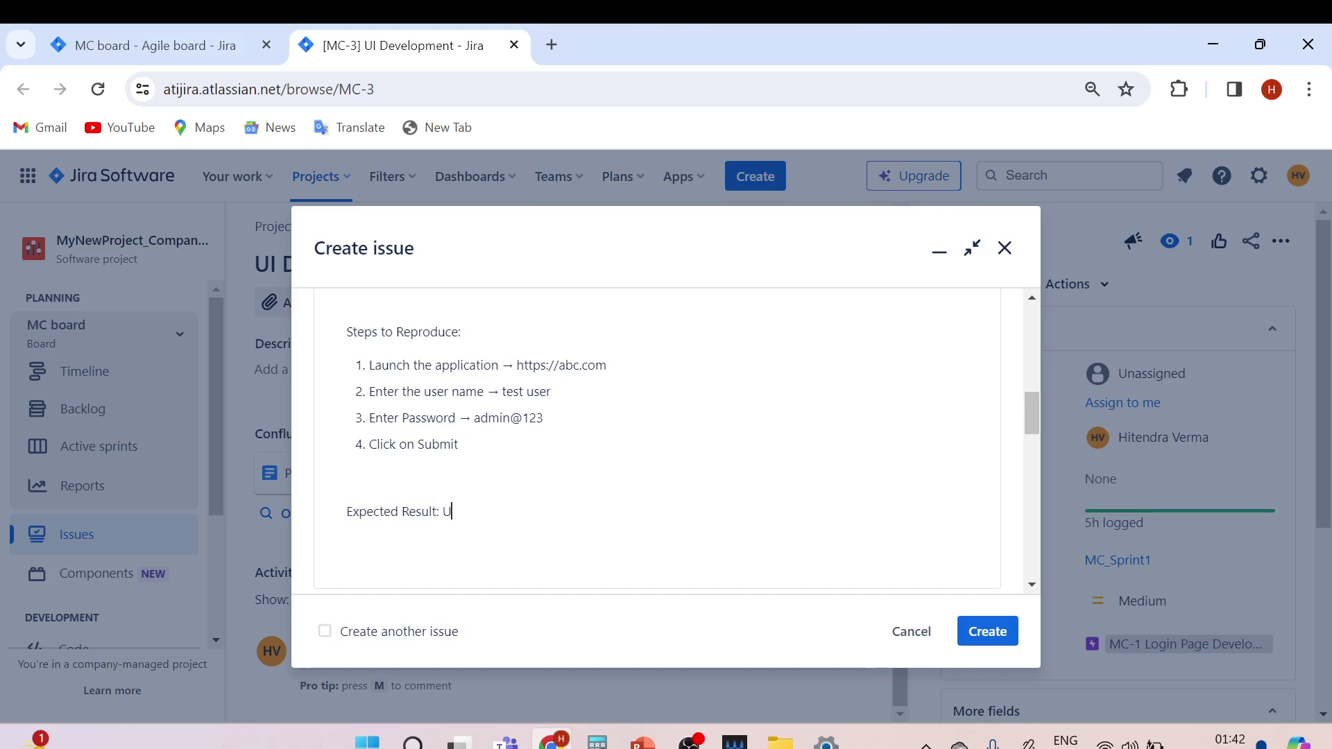
text(ser should be )
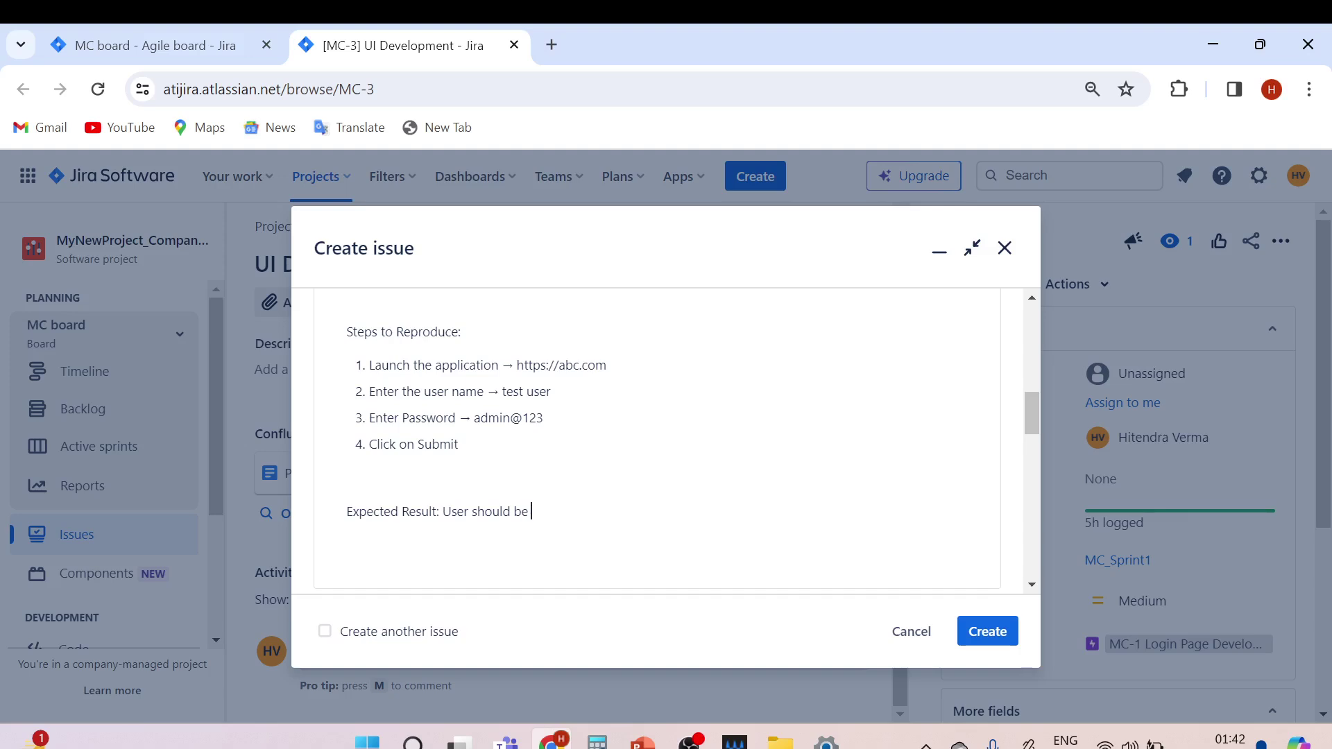
text(able to login t)
text(im)
key(BackSpace)
text(into the application)
key(Return)
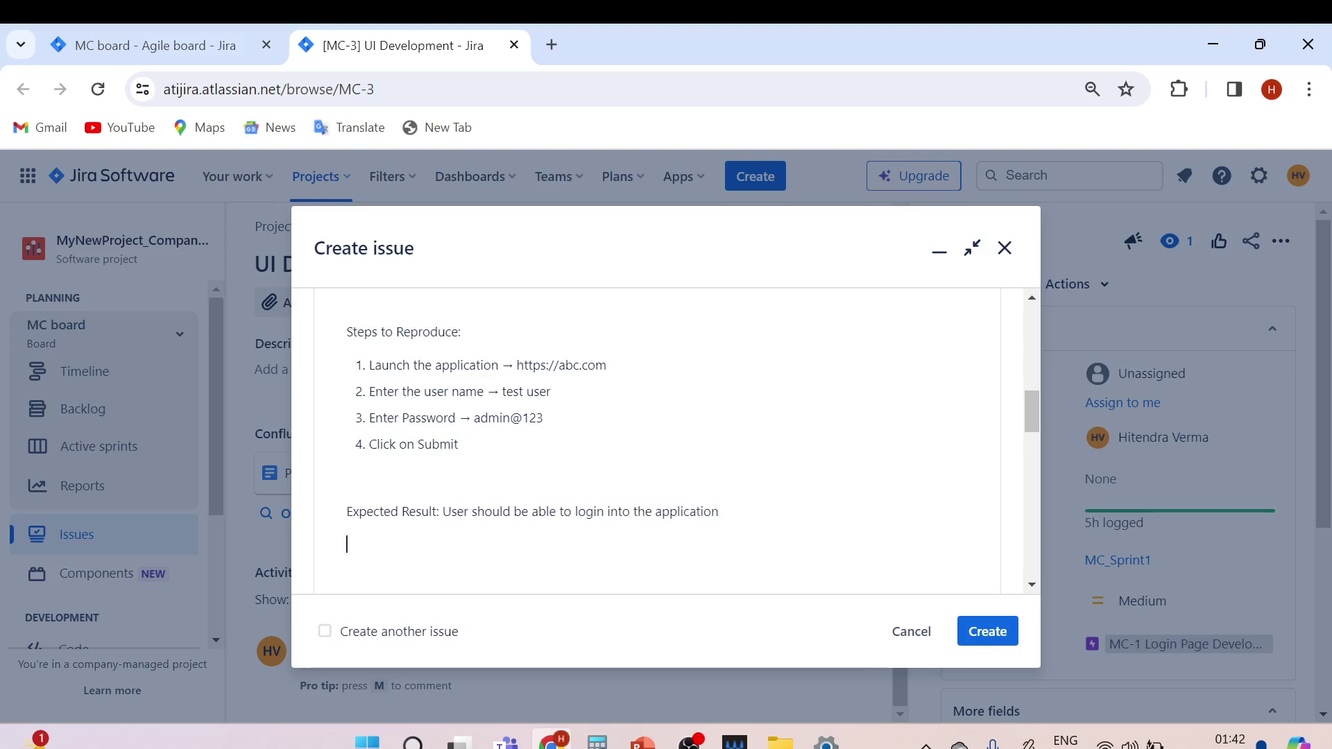
Add the Actual Result line, correcting 'enexpected' to 'unexpected', then go to the MC board
text(Actual)
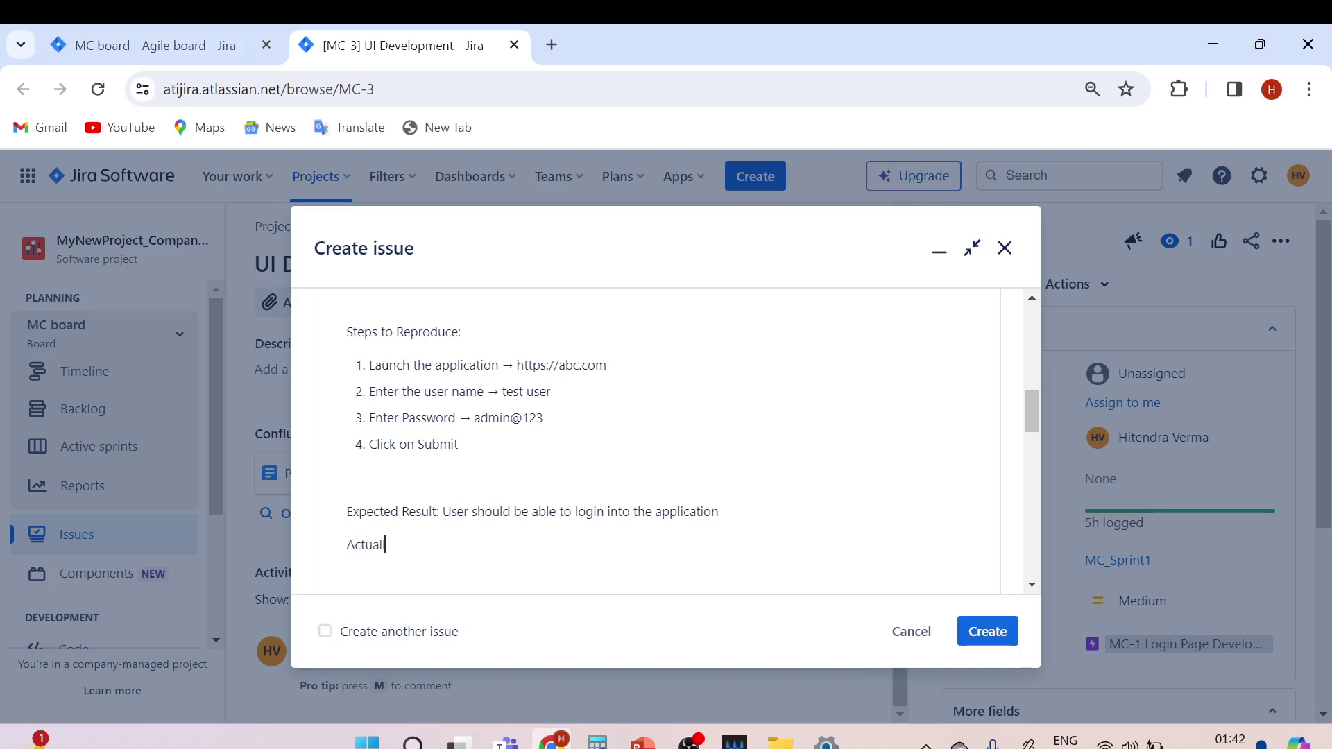
text( Result: )
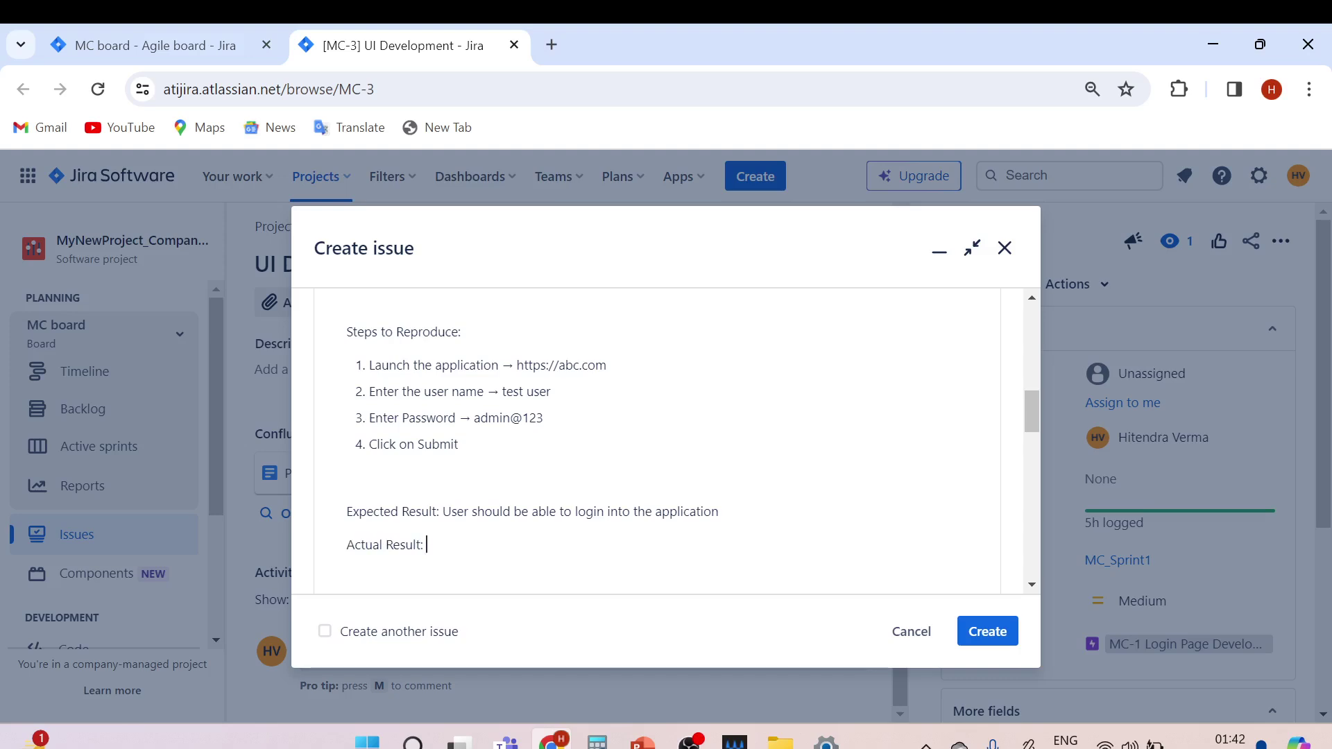
text(Unable to login into the)
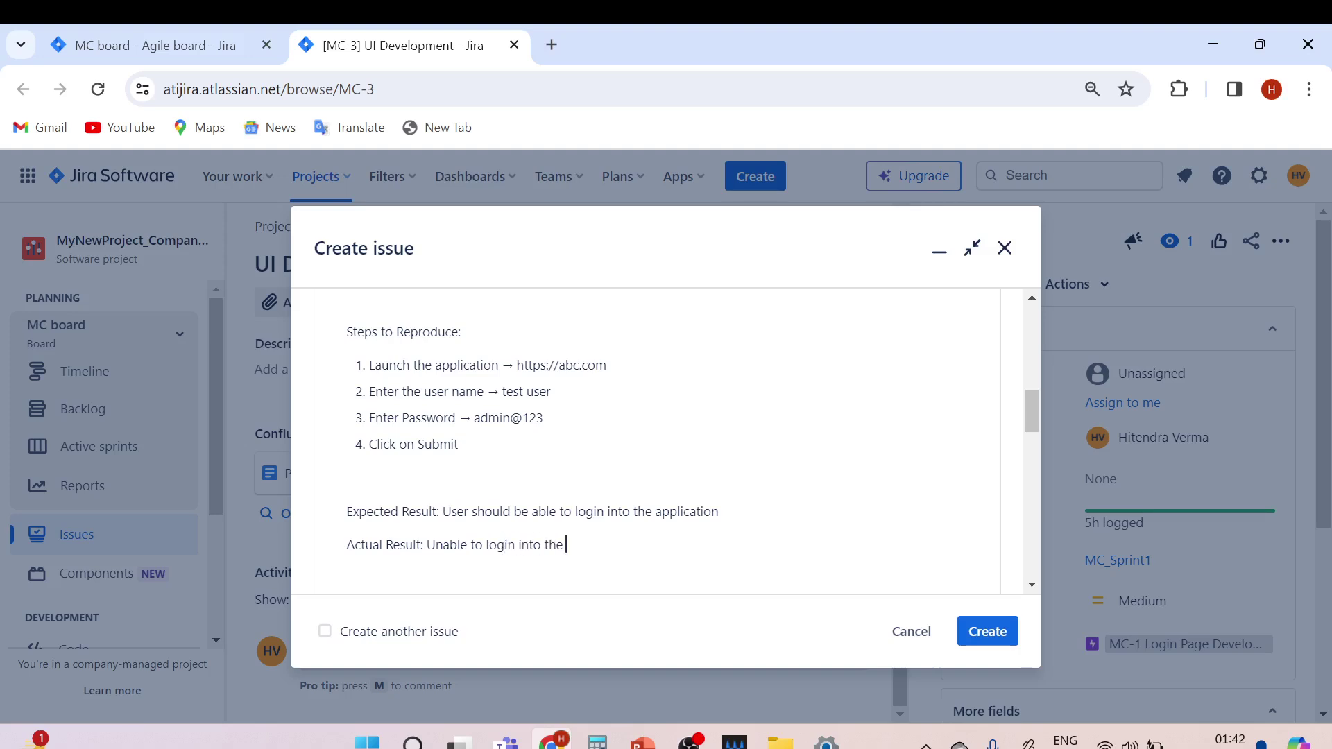
text( app)
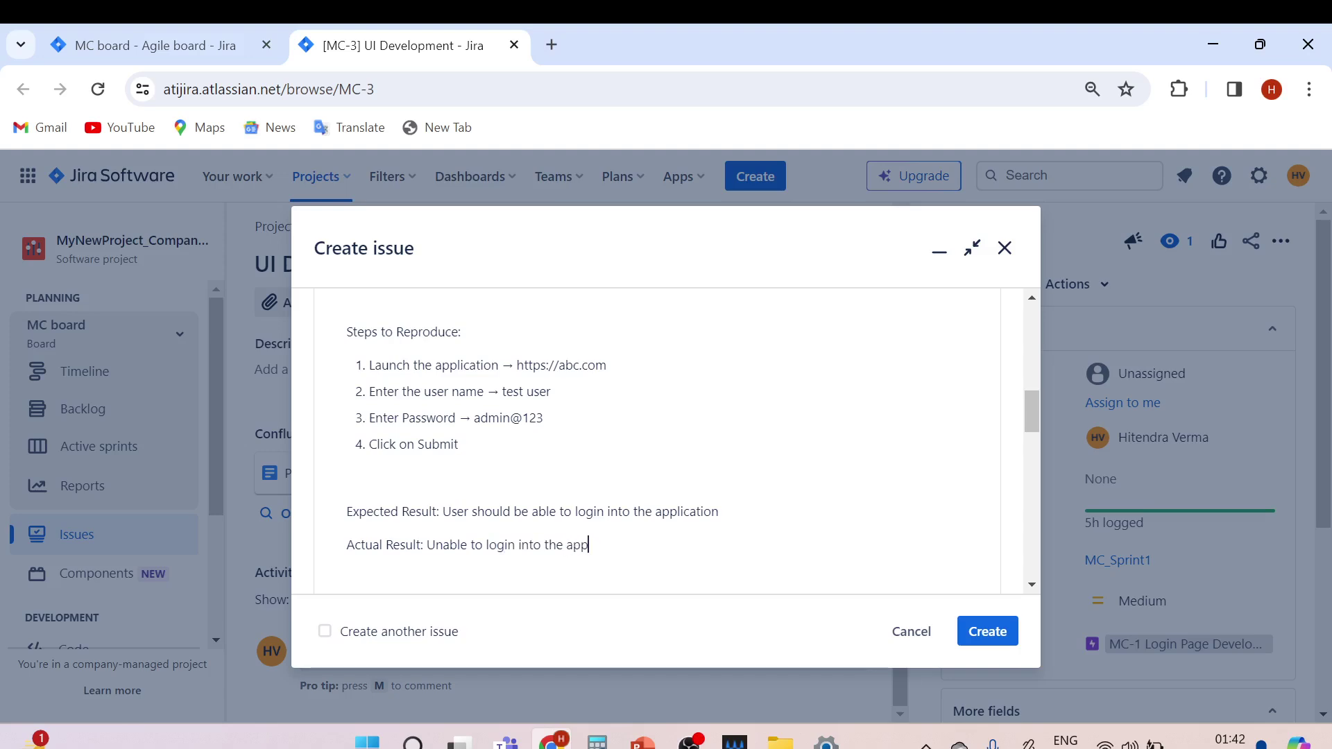
text(lication. Gett)
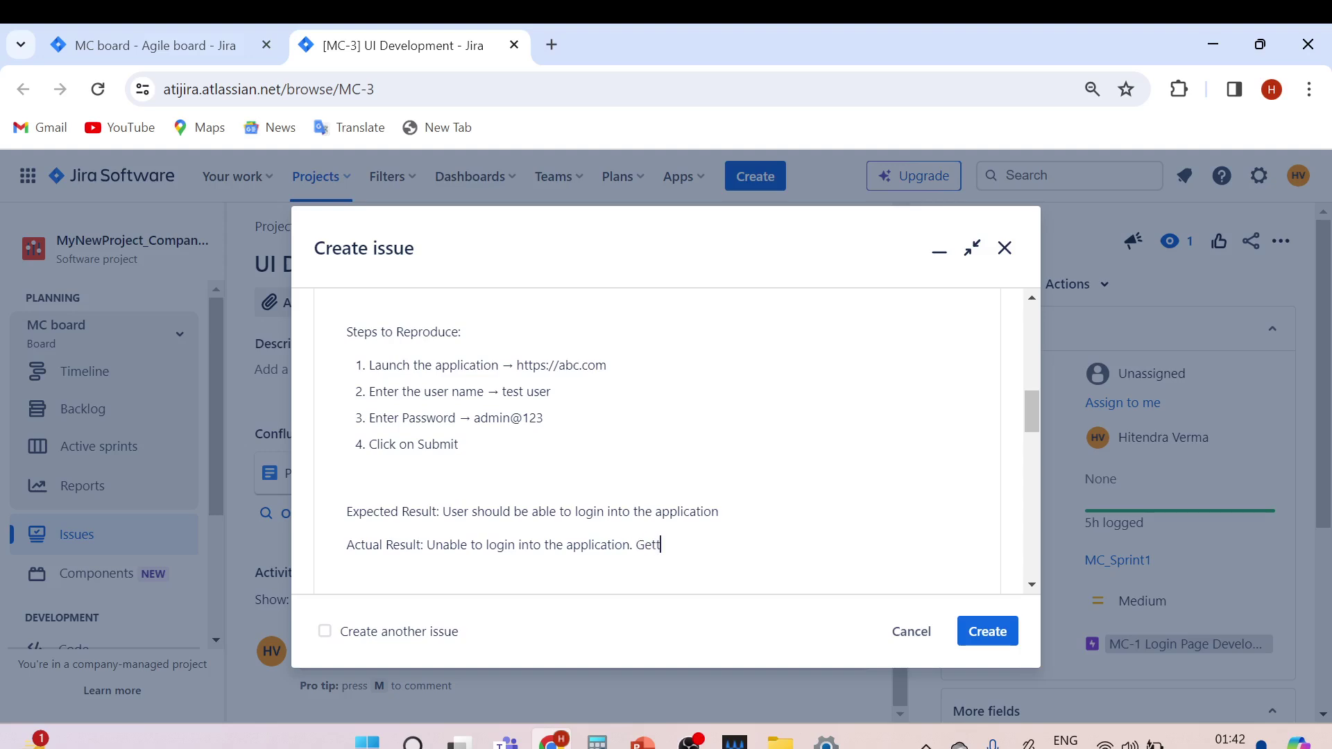
text(ing exng enexpected error)
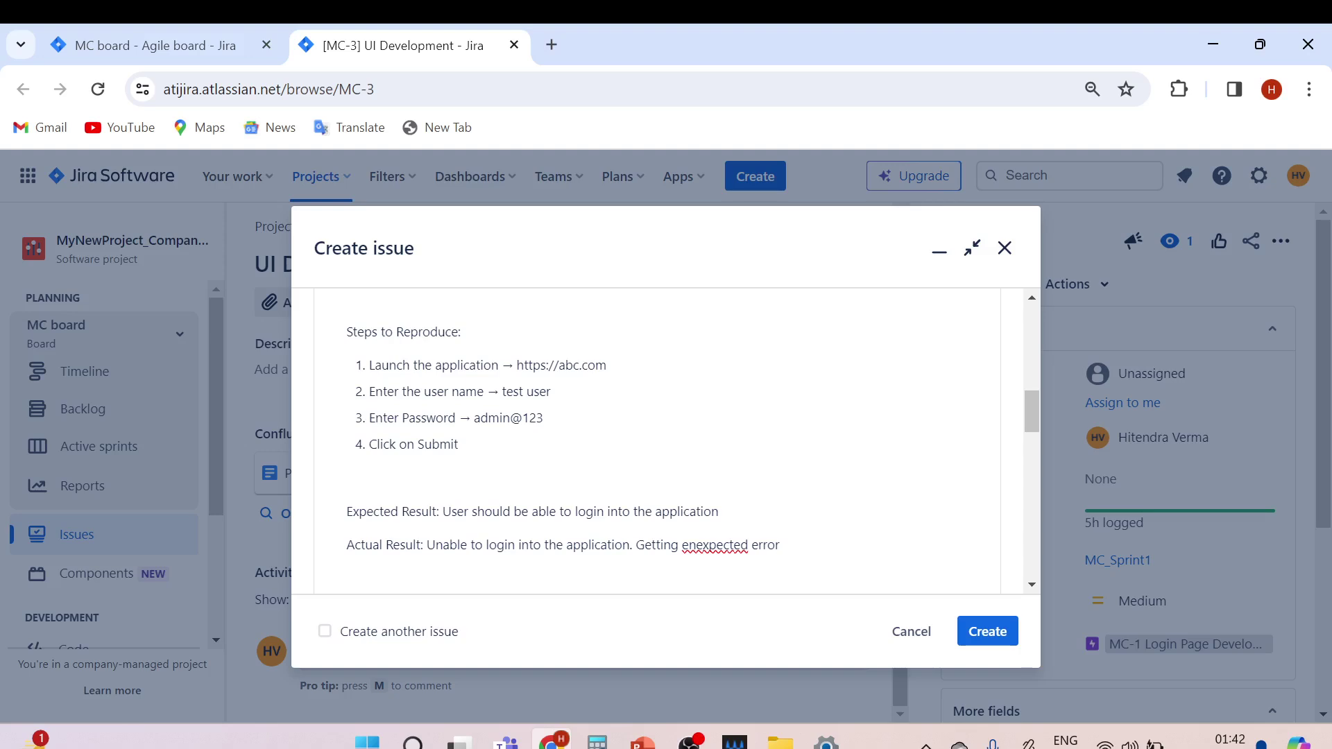
right_click(716, 544)
click(744, 218)
scroll(657, 441, down, 2)
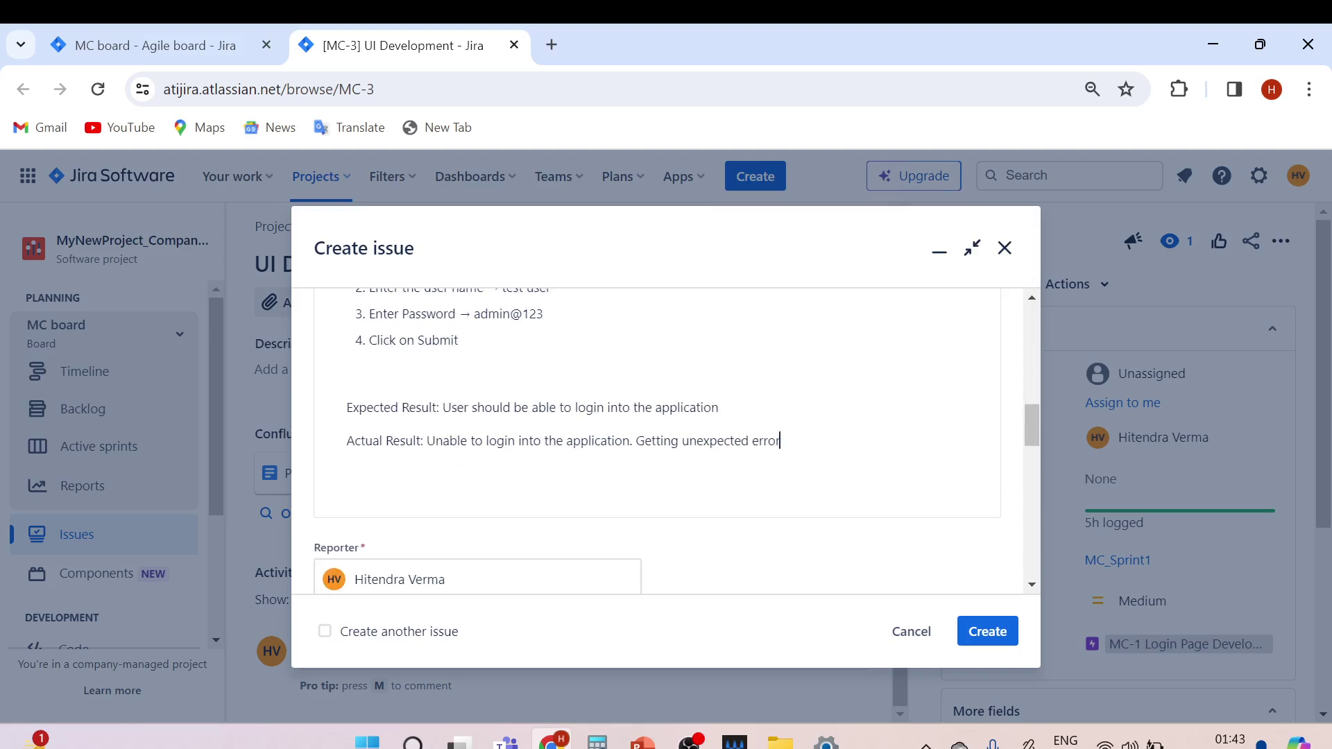
drag(435, 441, 725, 441)
click(667, 491)
scroll(658, 441, up, 5)
scroll(658, 441, down, 3)
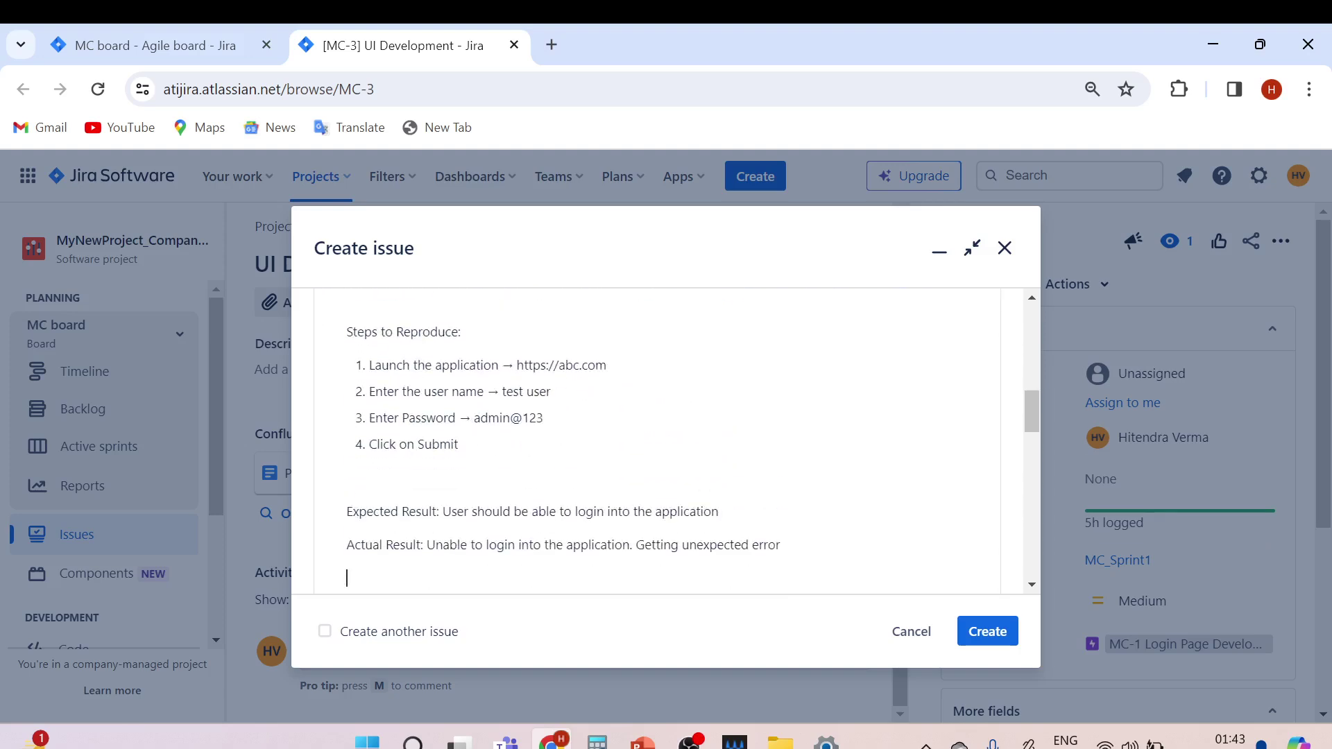
scroll(565, 469, up, 3)
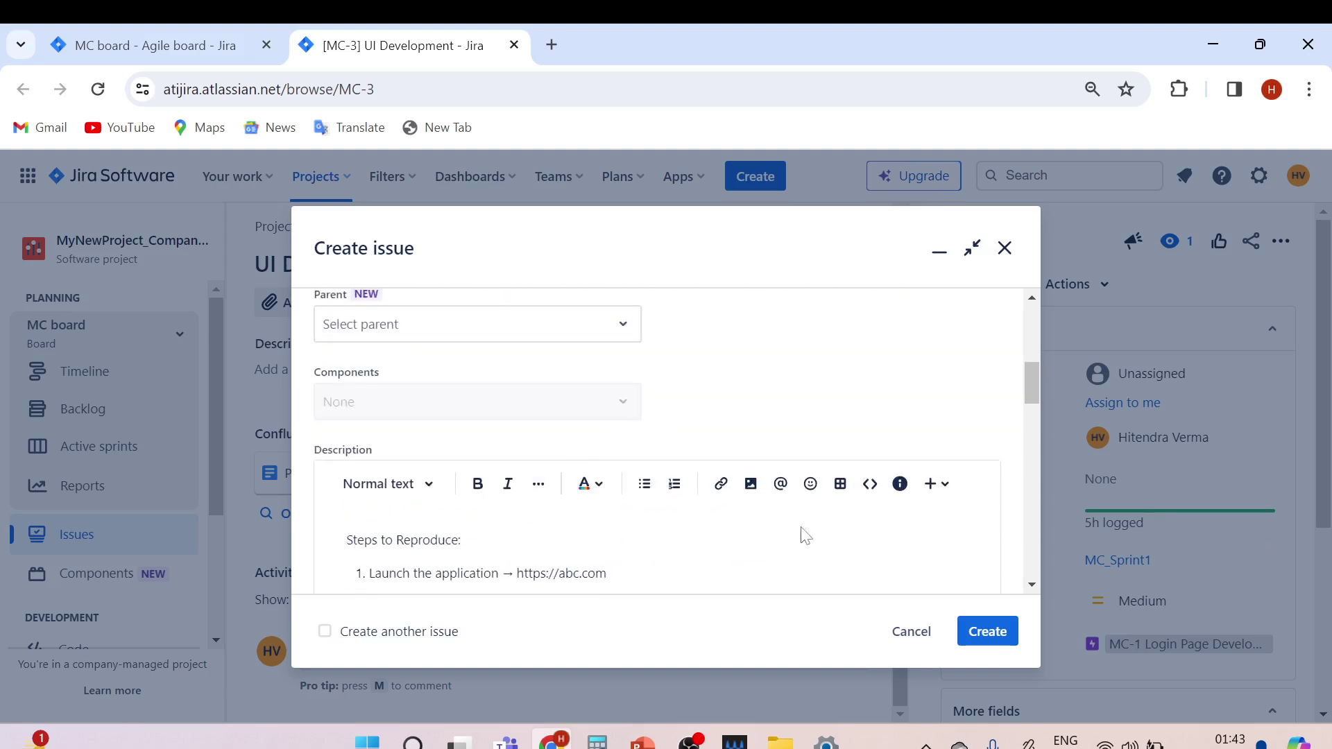
scroll(736, 516, down, 5)
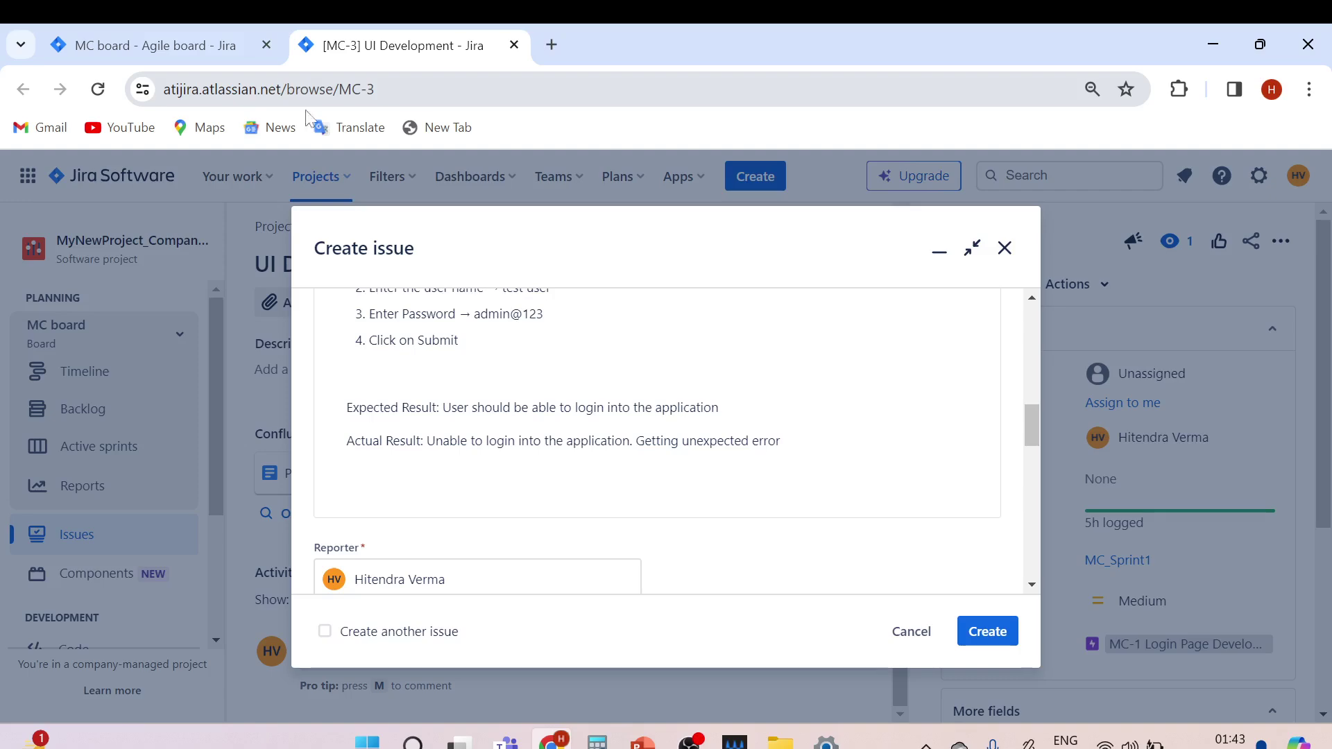
click(175, 50)
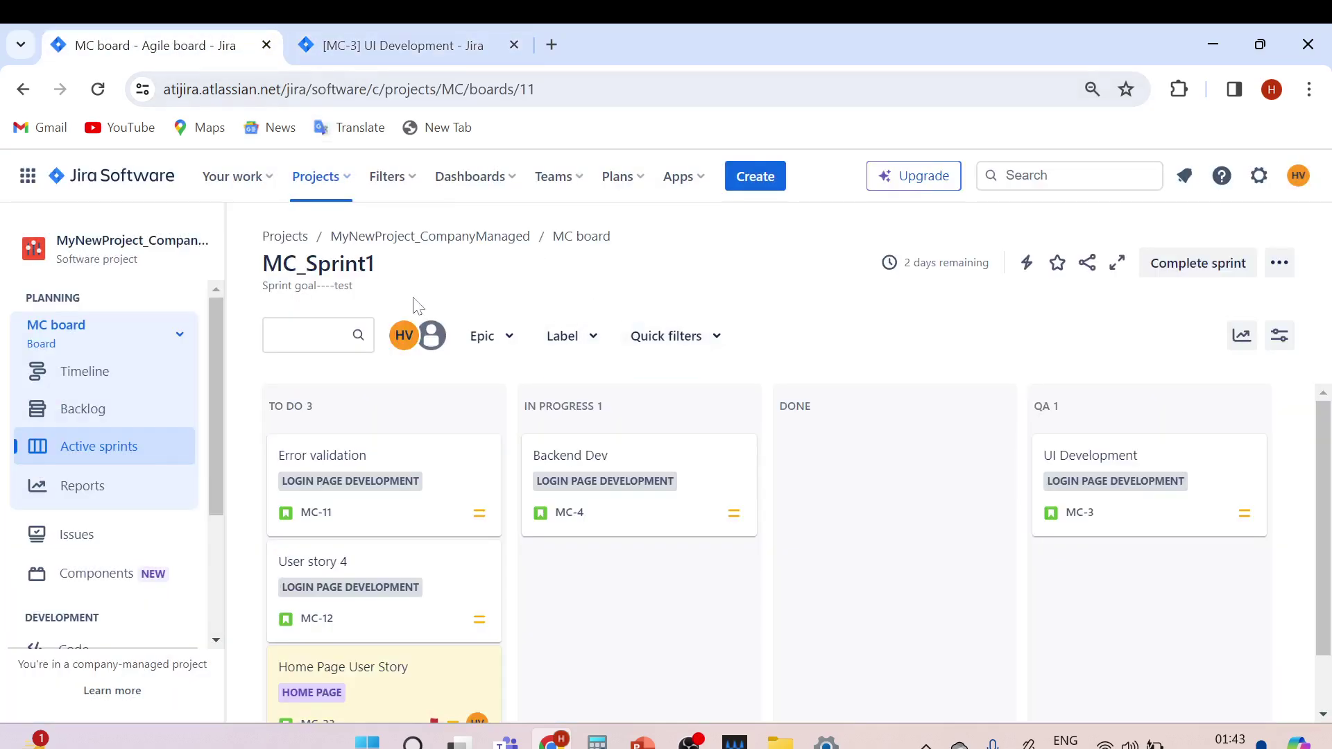
Capture the MC_Sprint1 board with Win+Shift+S and paste it into the draft bug's description
key(super+shift+s)
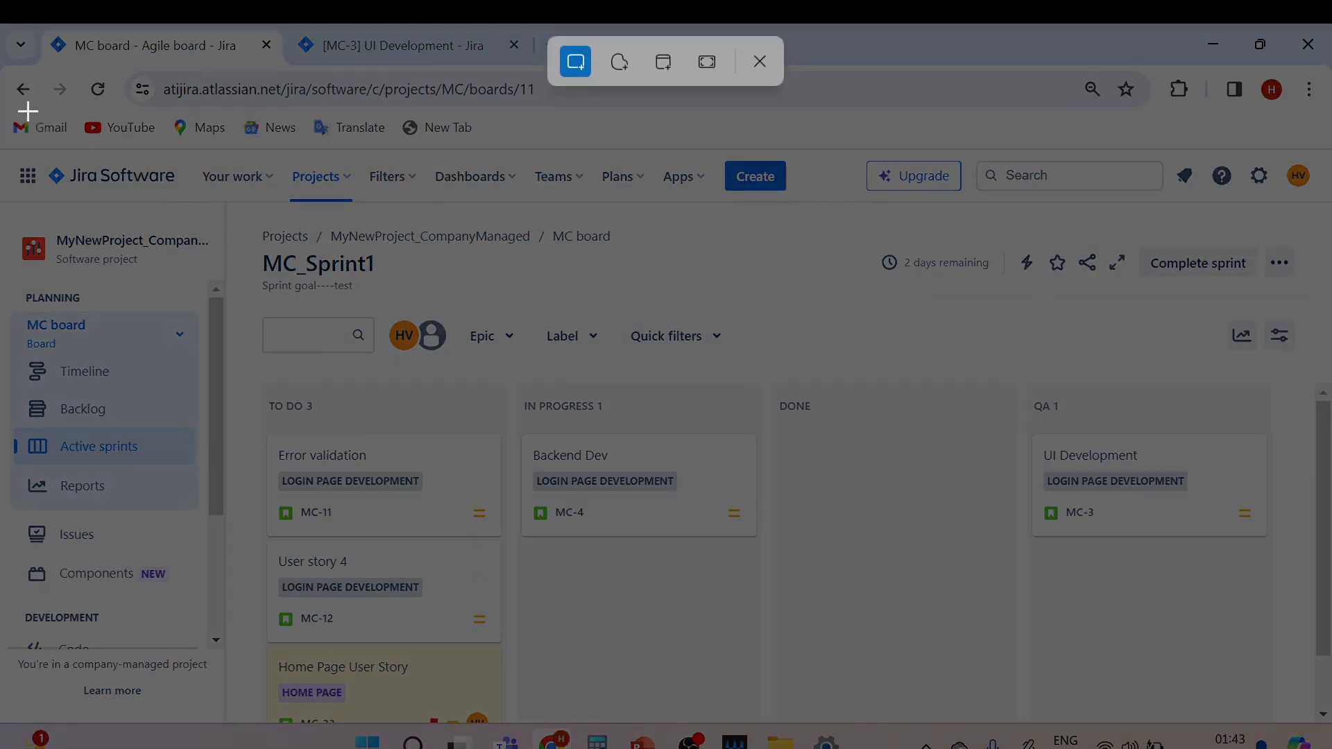
drag(7, 82, 1206, 670)
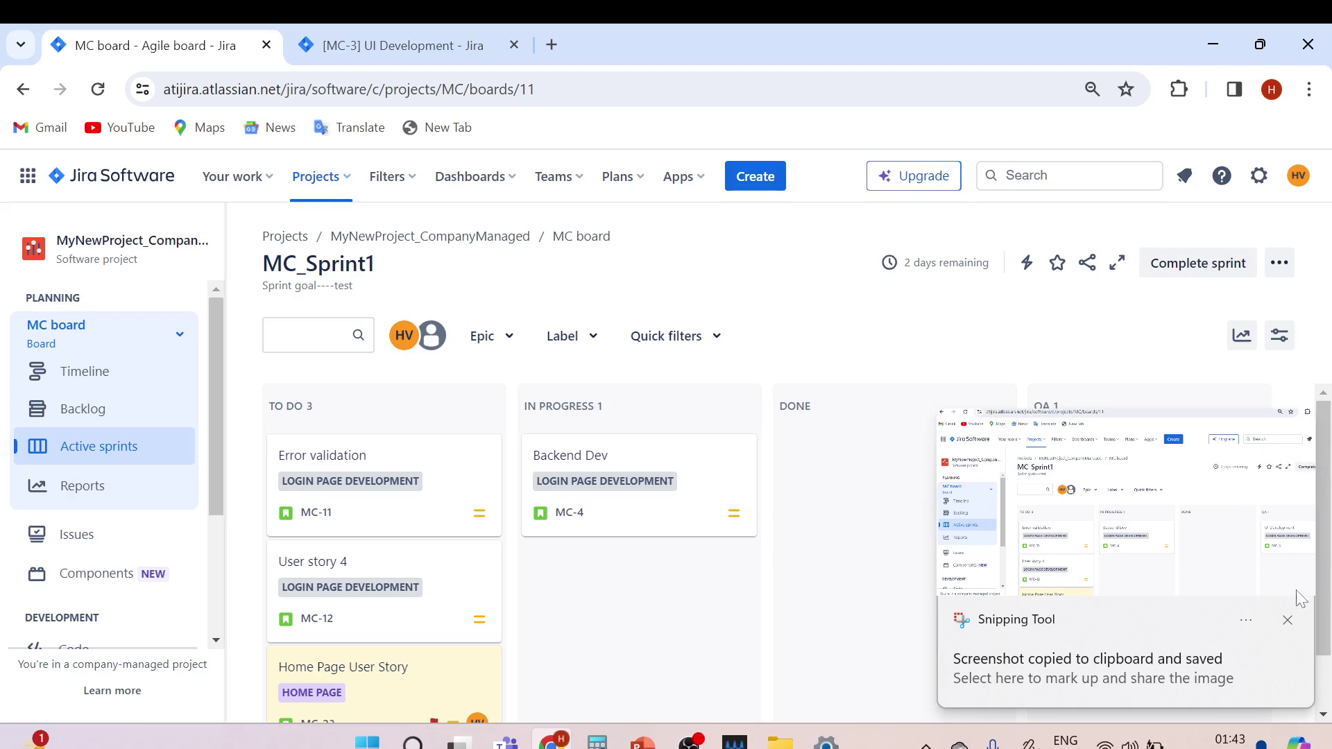
click(1287, 620)
click(399, 45)
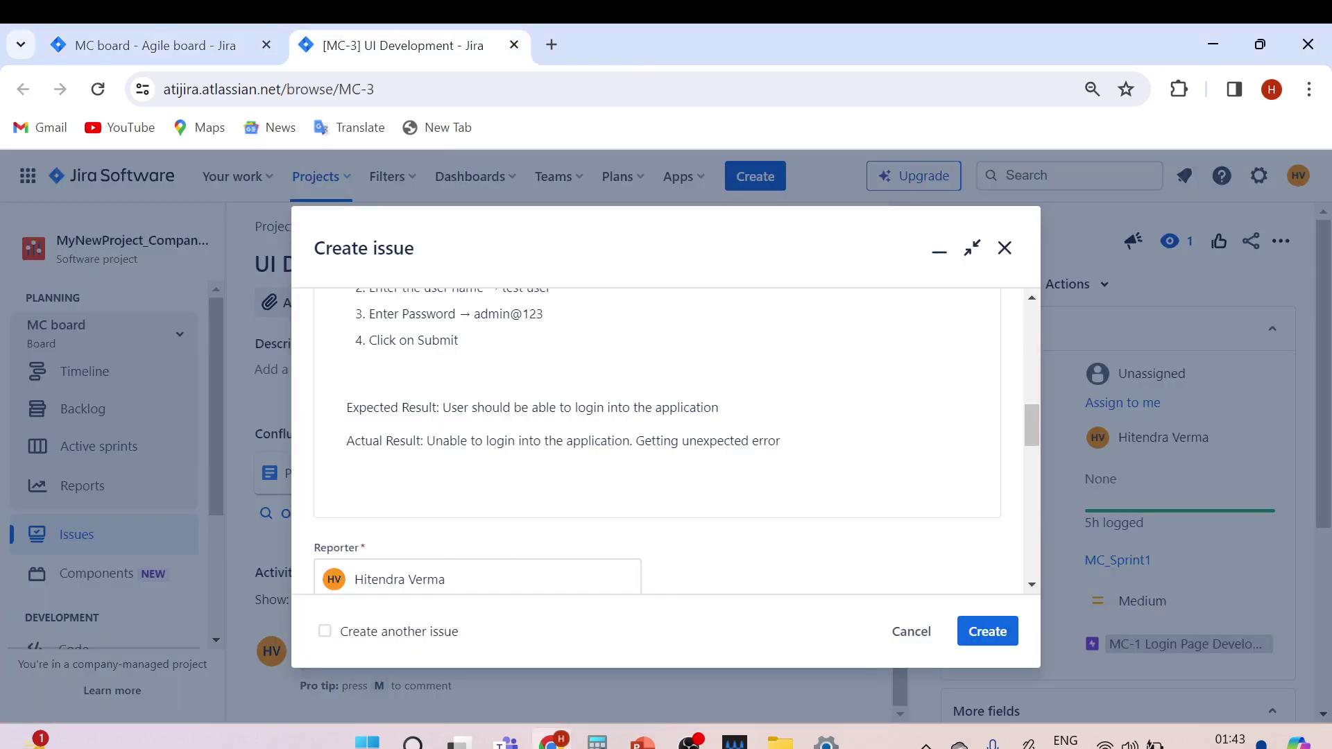
key(ctrl+v)
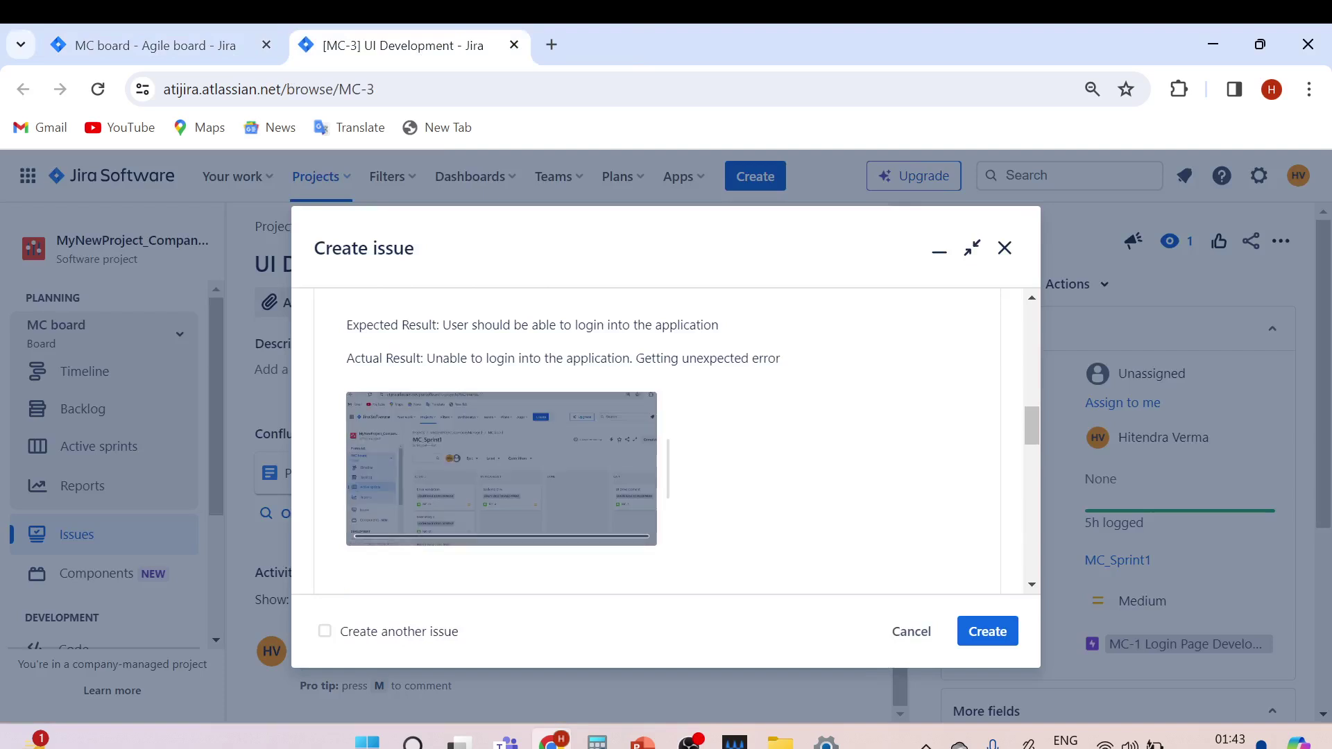
scroll(521, 420, up, 10)
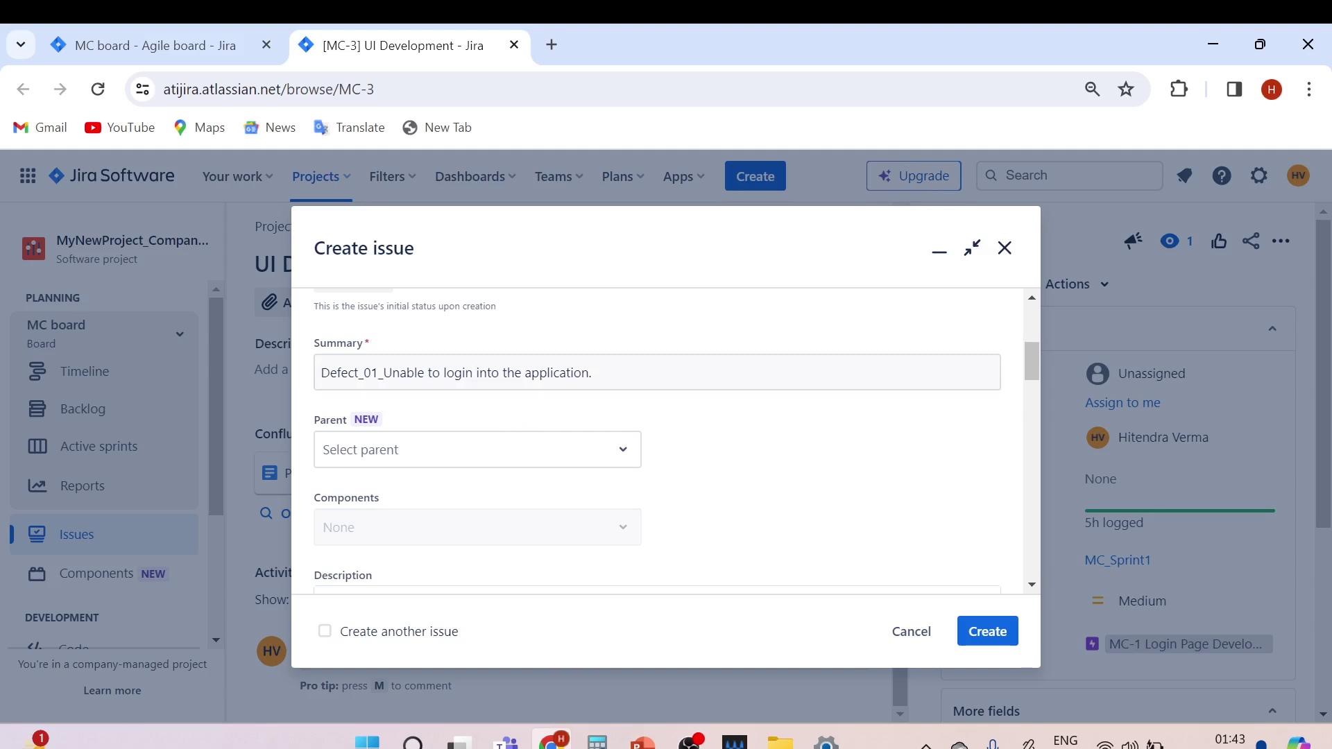
Append 'Unexpected error occurred' to the bug summary
drag(383, 373, 587, 373)
click(596, 373)
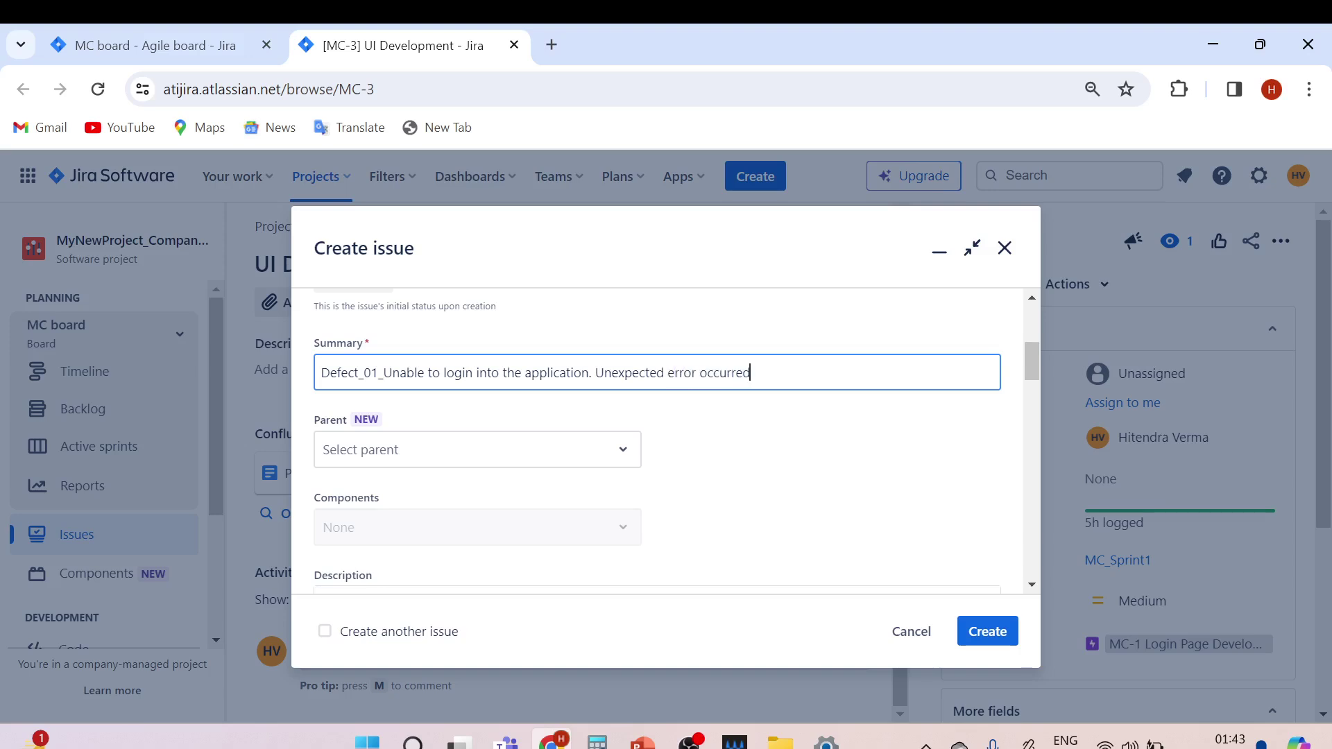
drag(399, 373, 743, 373)
click(535, 429)
scroll(499, 416, down, 3)
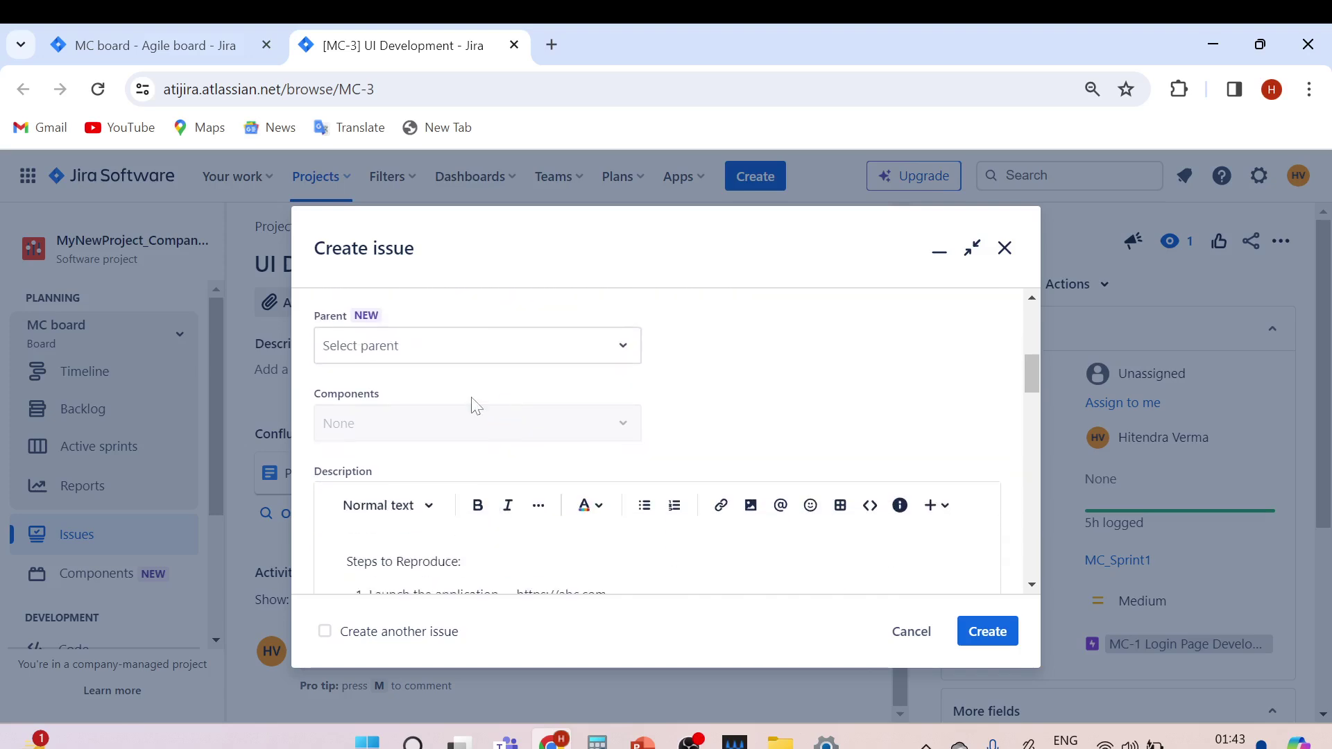
scroll(510, 408, down, 3)
Bold the Steps to Reproduce, Expected Result and Actual Result headings and remove the extra blank line
mouse_move(372, 353)
mouse_down()
mouse_move(461, 353)
mouse_move(346, 354)
mouse_up()
key(ctrl+b)
click(469, 353)
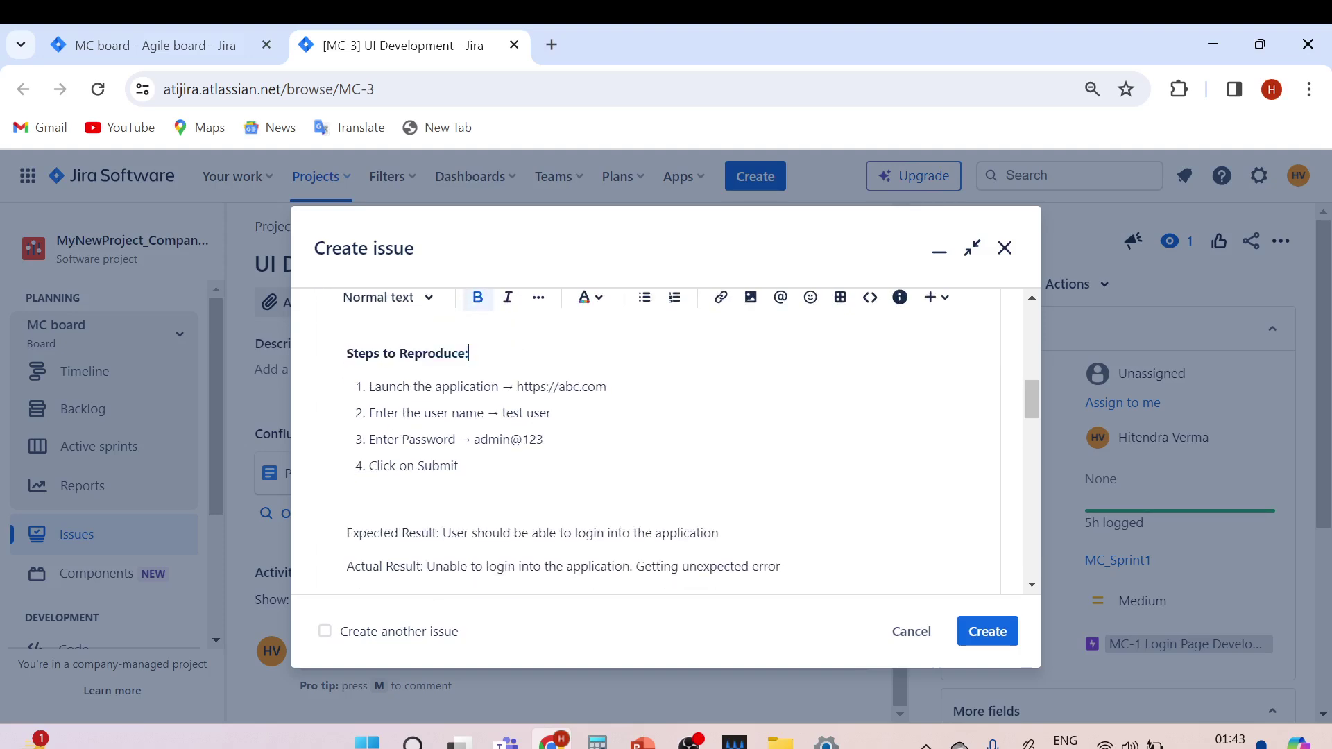
key(ctrl+v)
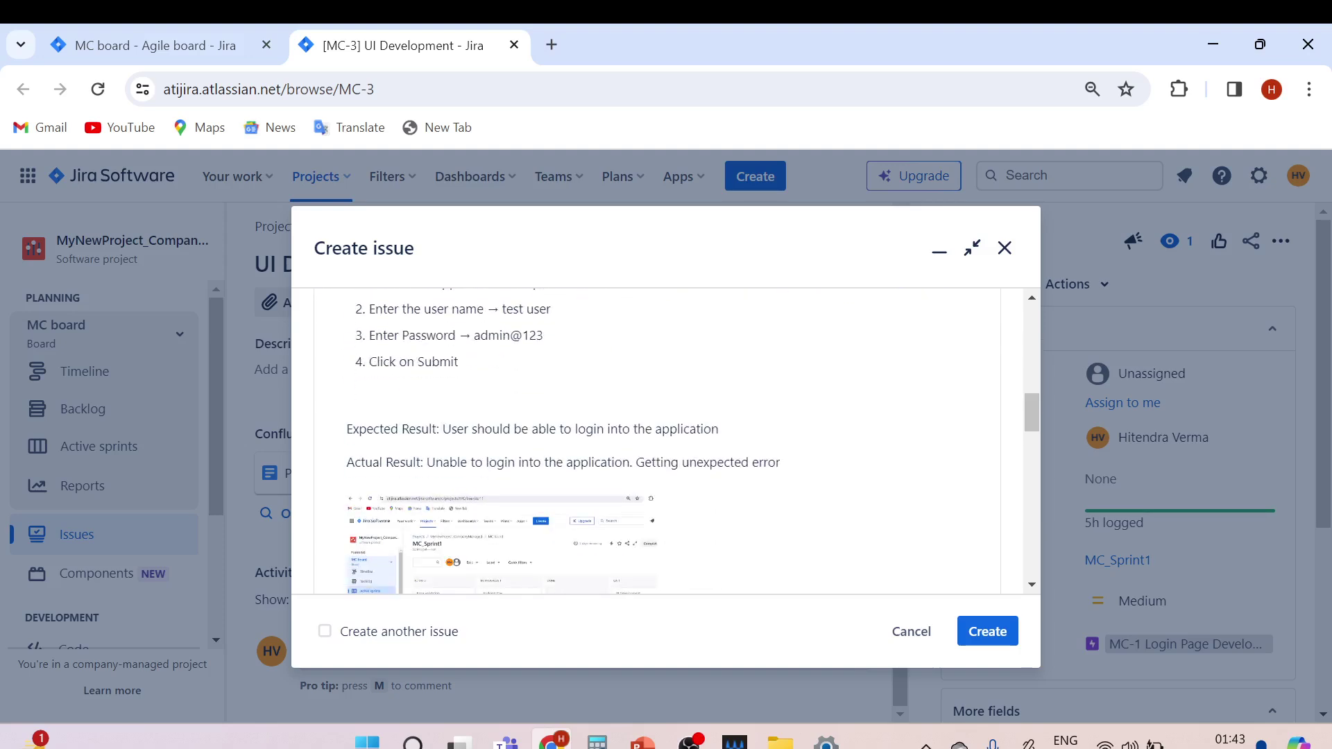
drag(439, 429, 324, 438)
key(ctrl+b)
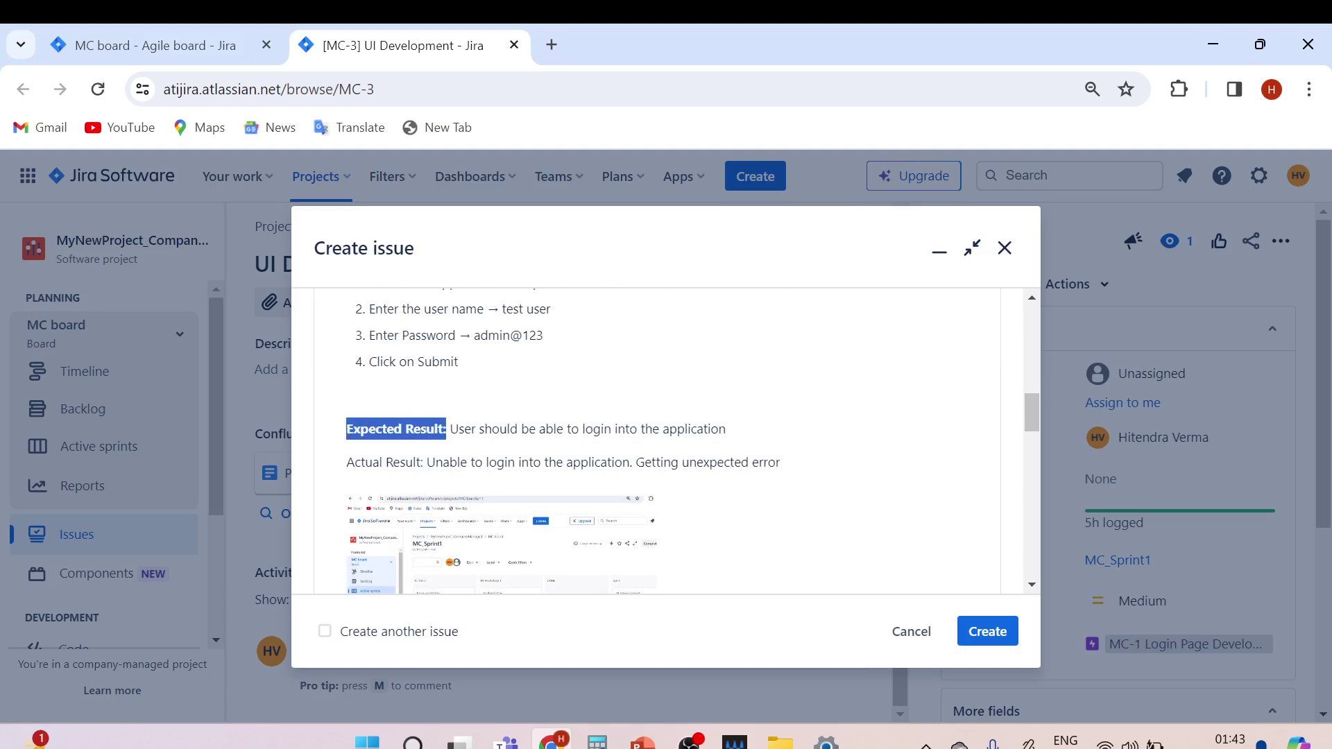
drag(424, 462, 316, 469)
key(ctrl+b)
click(347, 394)
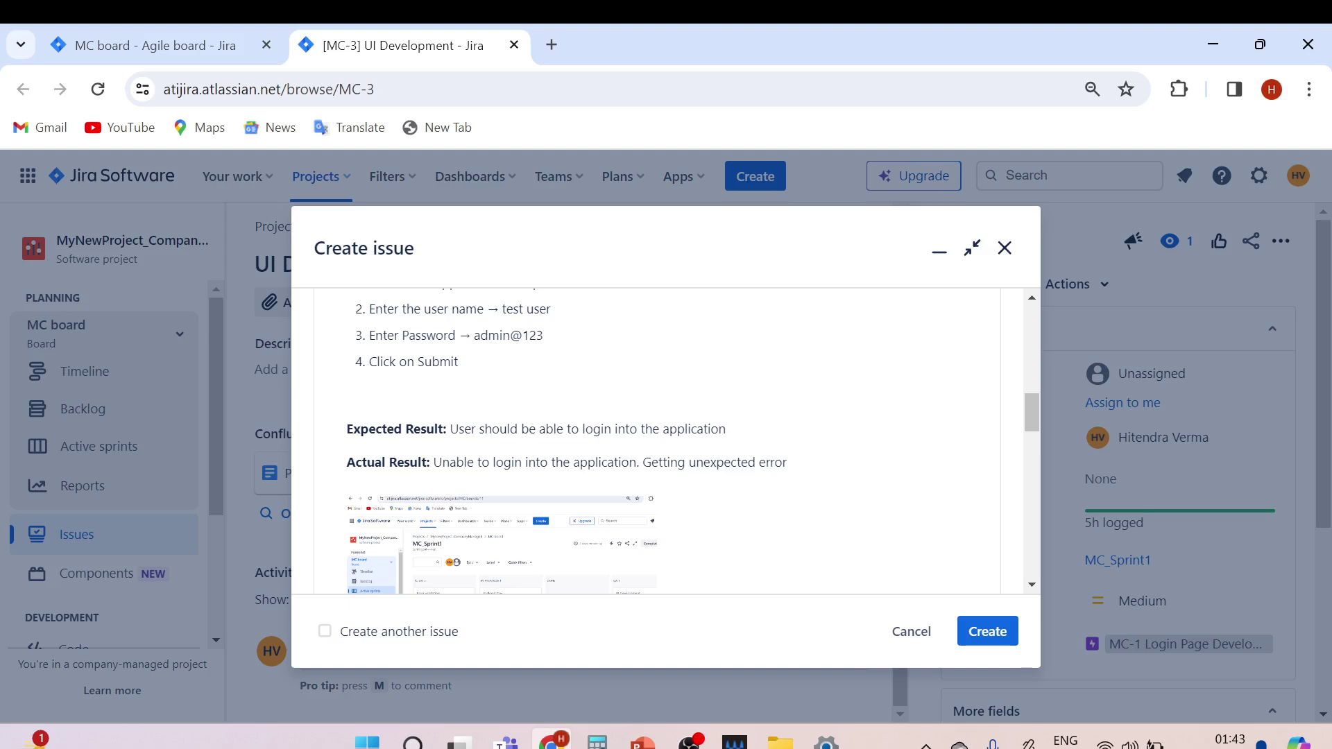
key(BackSpace)
scroll(659, 441, down, 2)
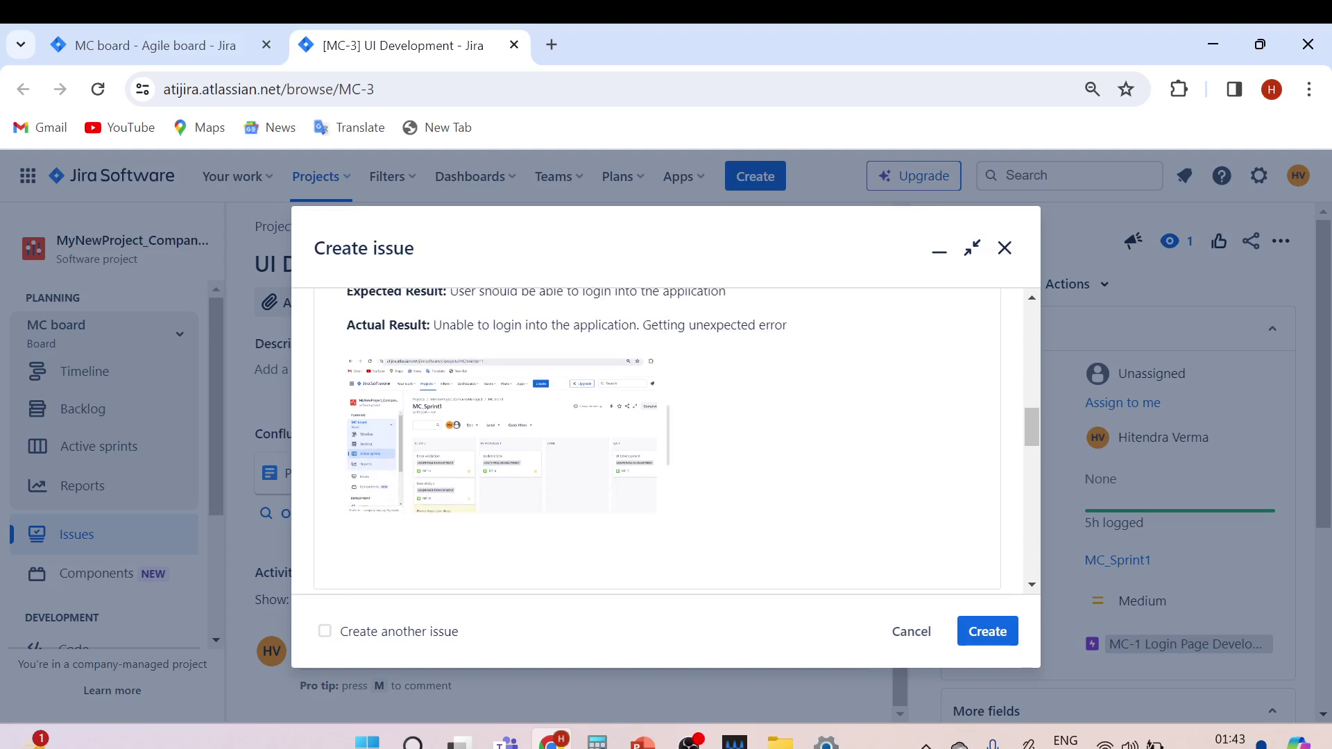
Set the bug's priority to Highest
scroll(586, 470, down, 3)
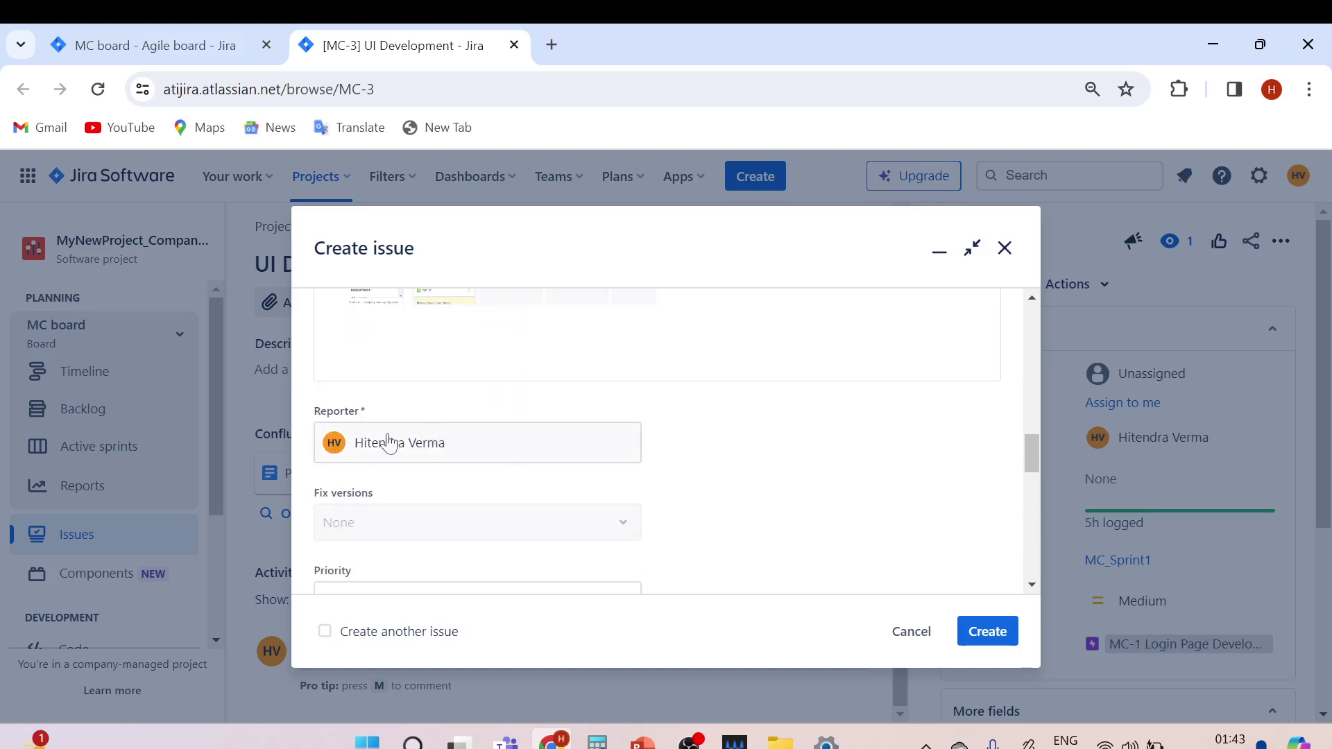
scroll(461, 426, down, 1)
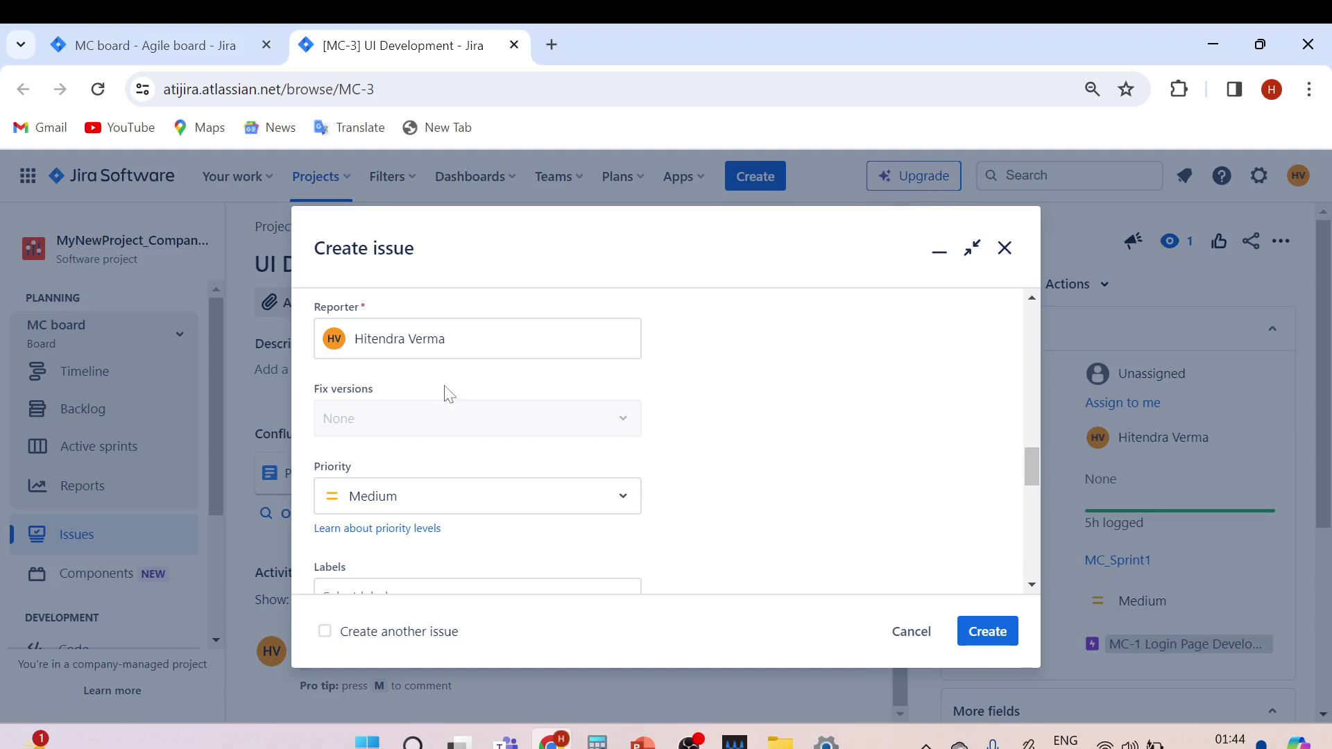
scroll(450, 396, down, 1)
click(401, 395)
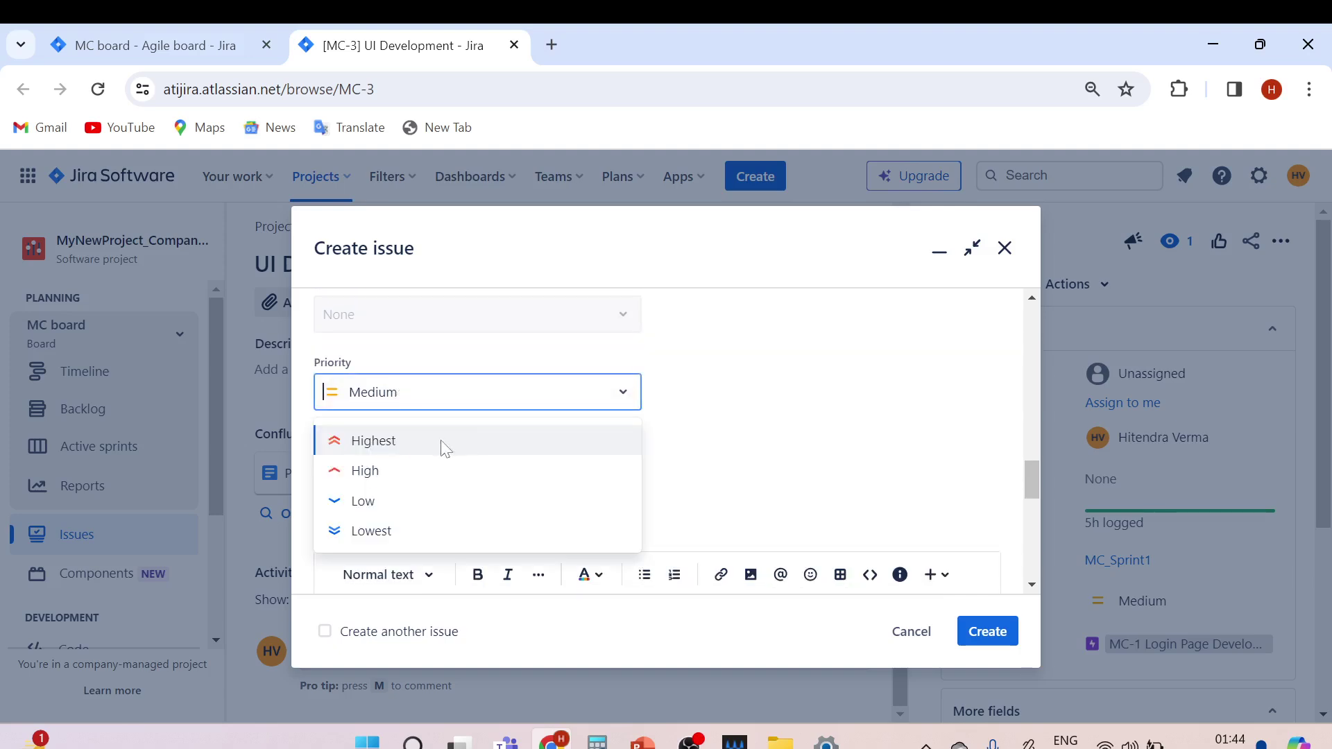
click(383, 449)
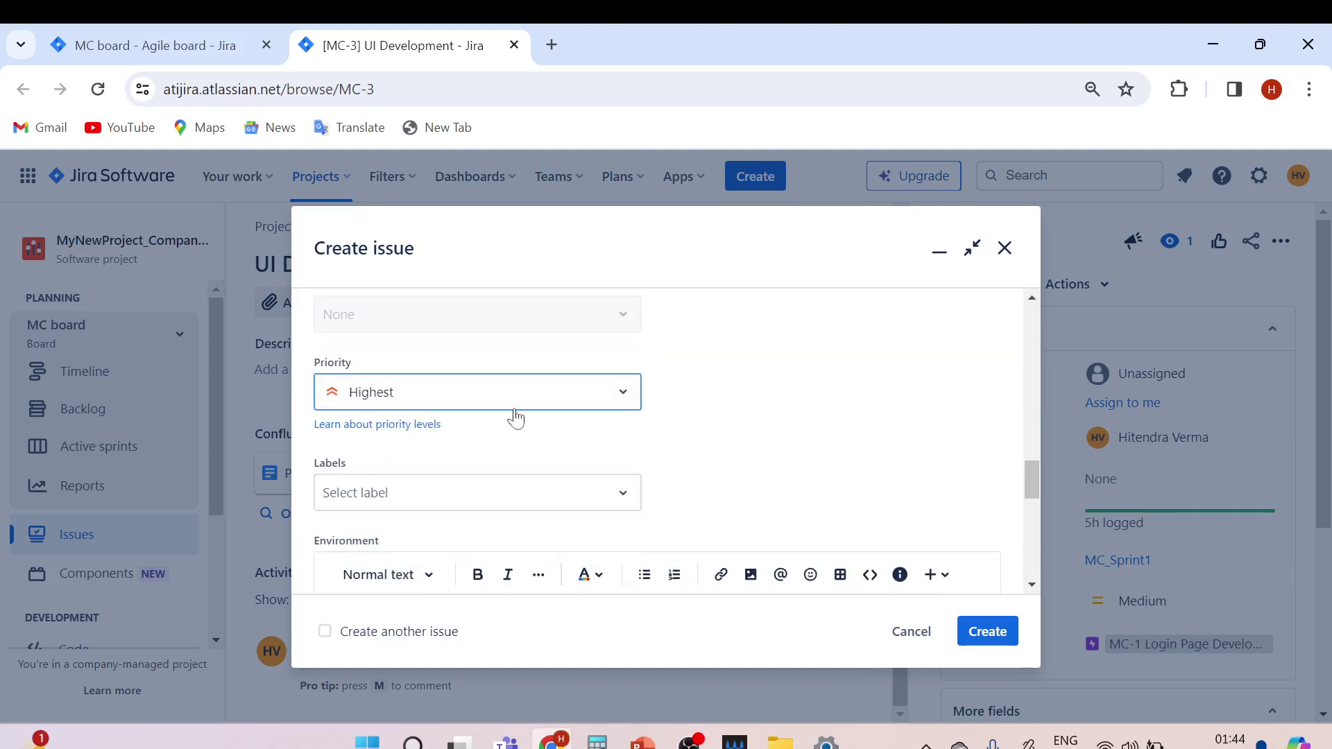
Add the Login label to the bug
scroll(486, 416, down, 4)
scroll(441, 408, up, 3)
click(400, 400)
click(350, 465)
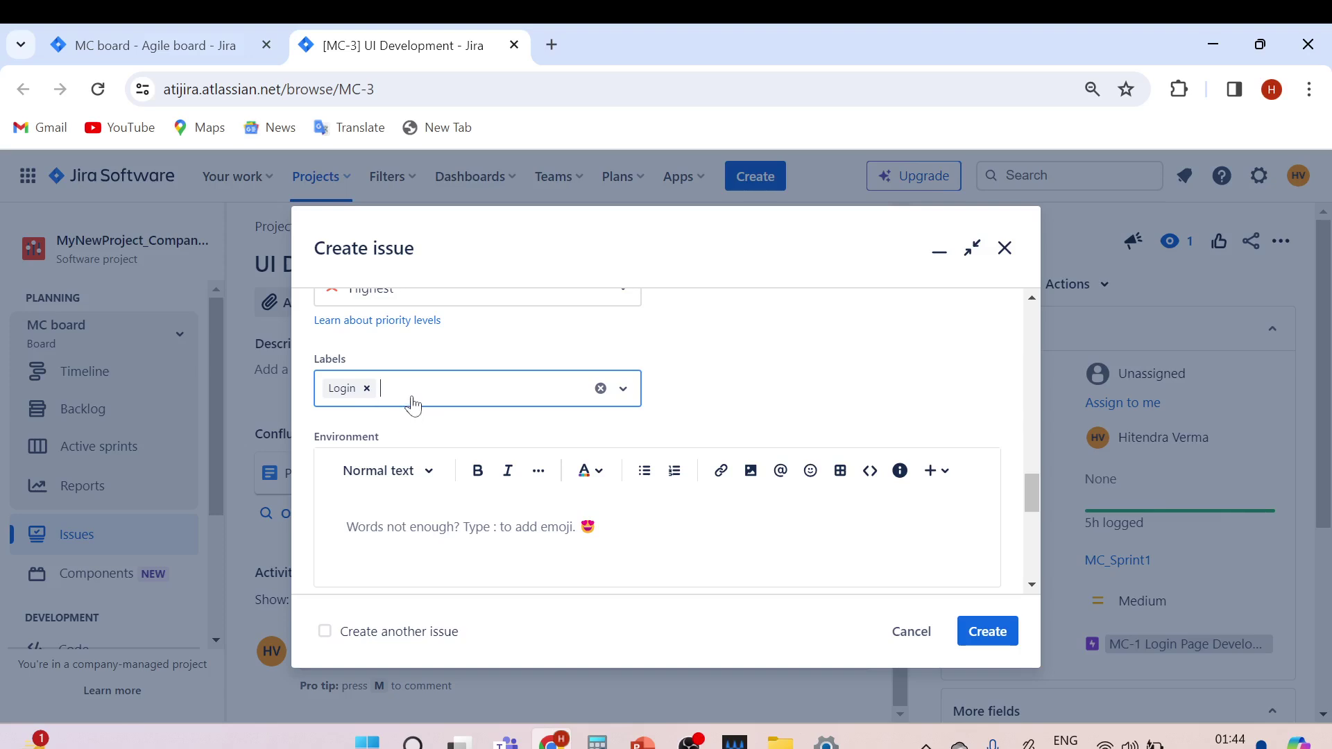
scroll(461, 386, down, 2)
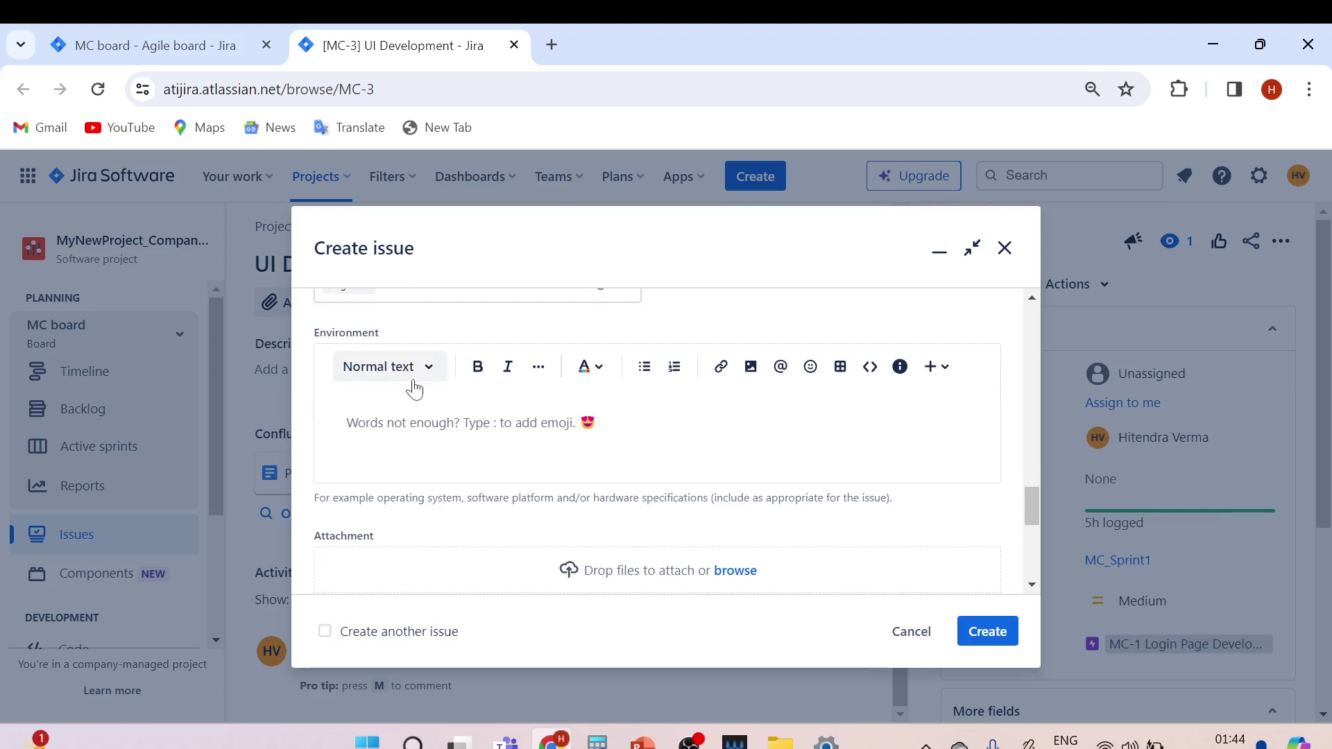
drag(397, 336, 318, 335)
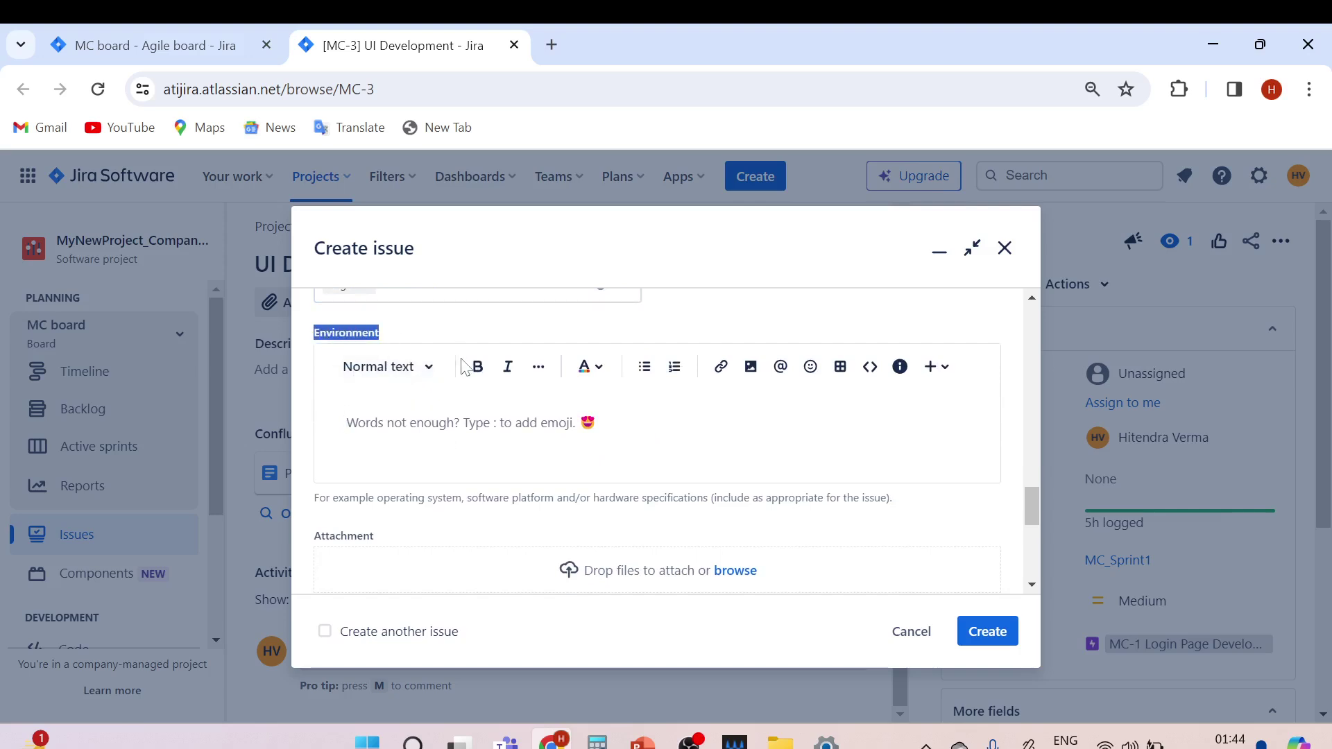
scroll(510, 392, down, 3)
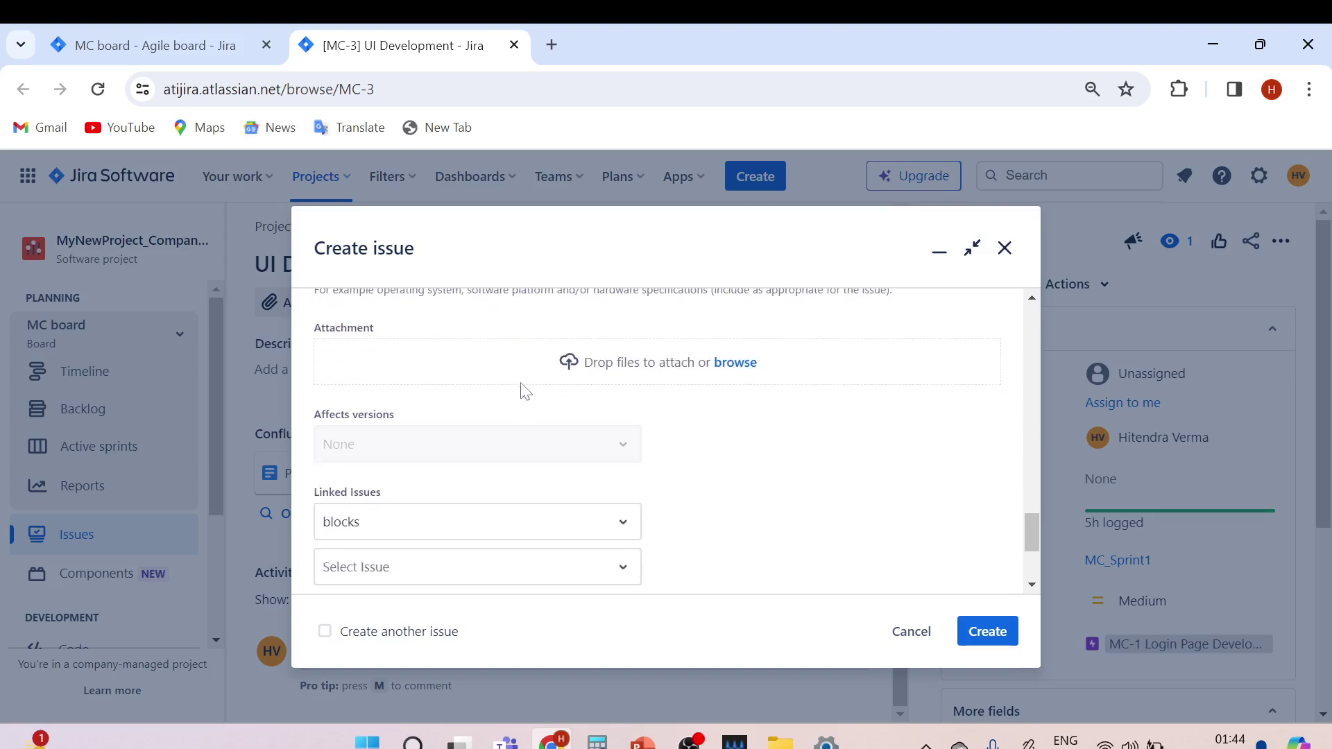
Link the bug as blocking MC-3 UI Development
scroll(512, 382, up, 6)
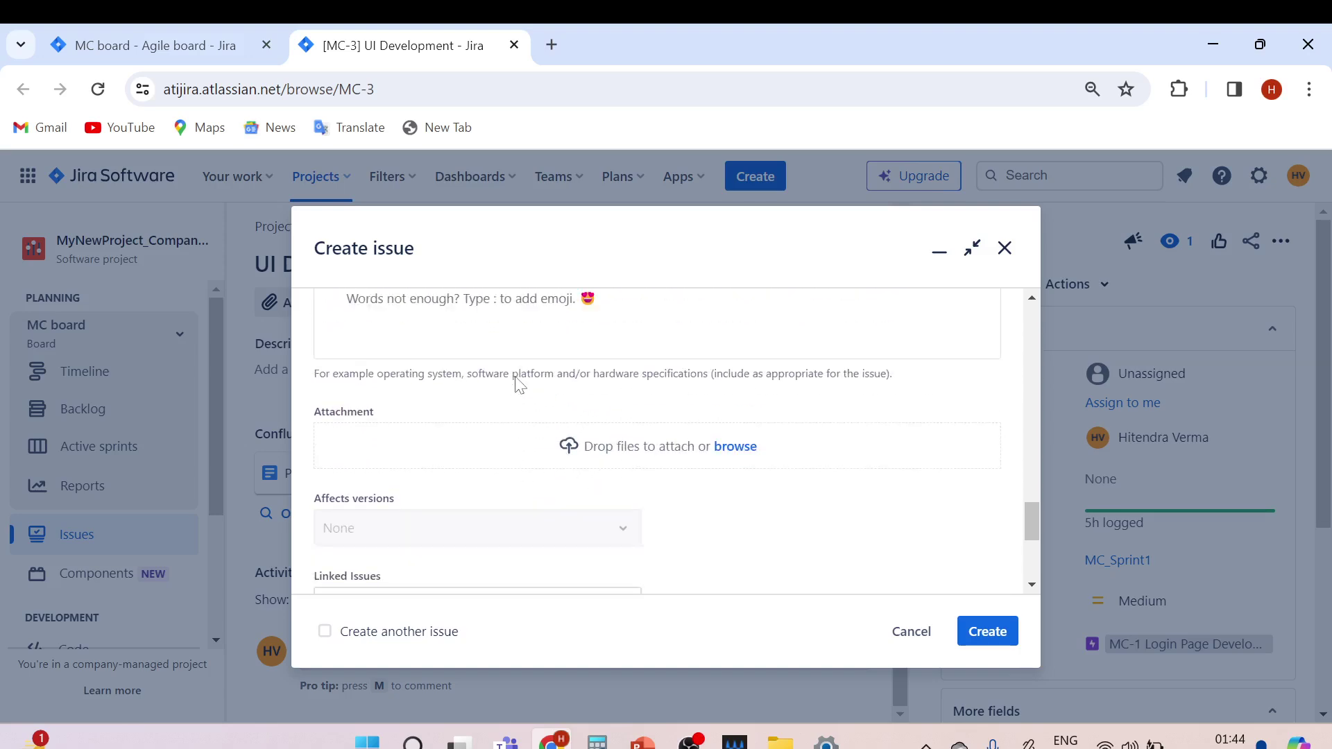
scroll(521, 431, down, 3)
scroll(520, 431, up, 3)
scroll(524, 451, down, 6)
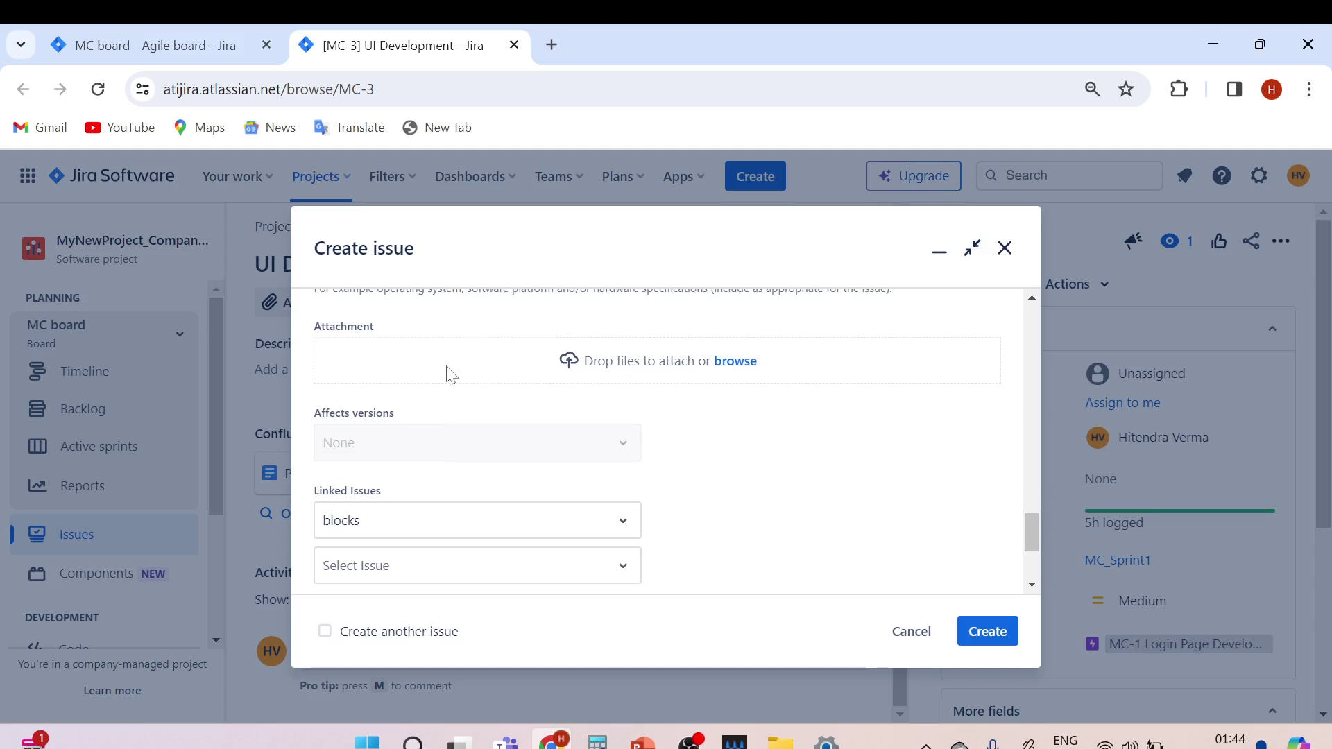
scroll(451, 388, down, 2)
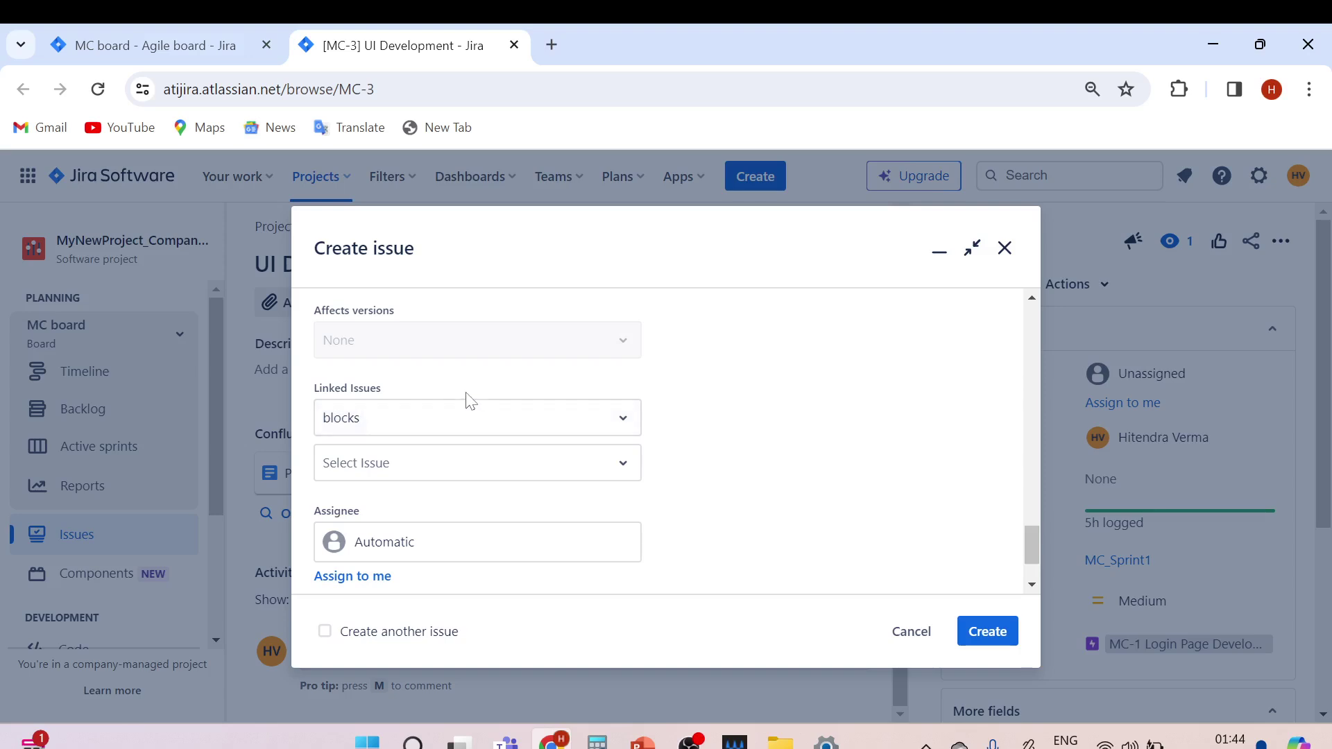
click(364, 426)
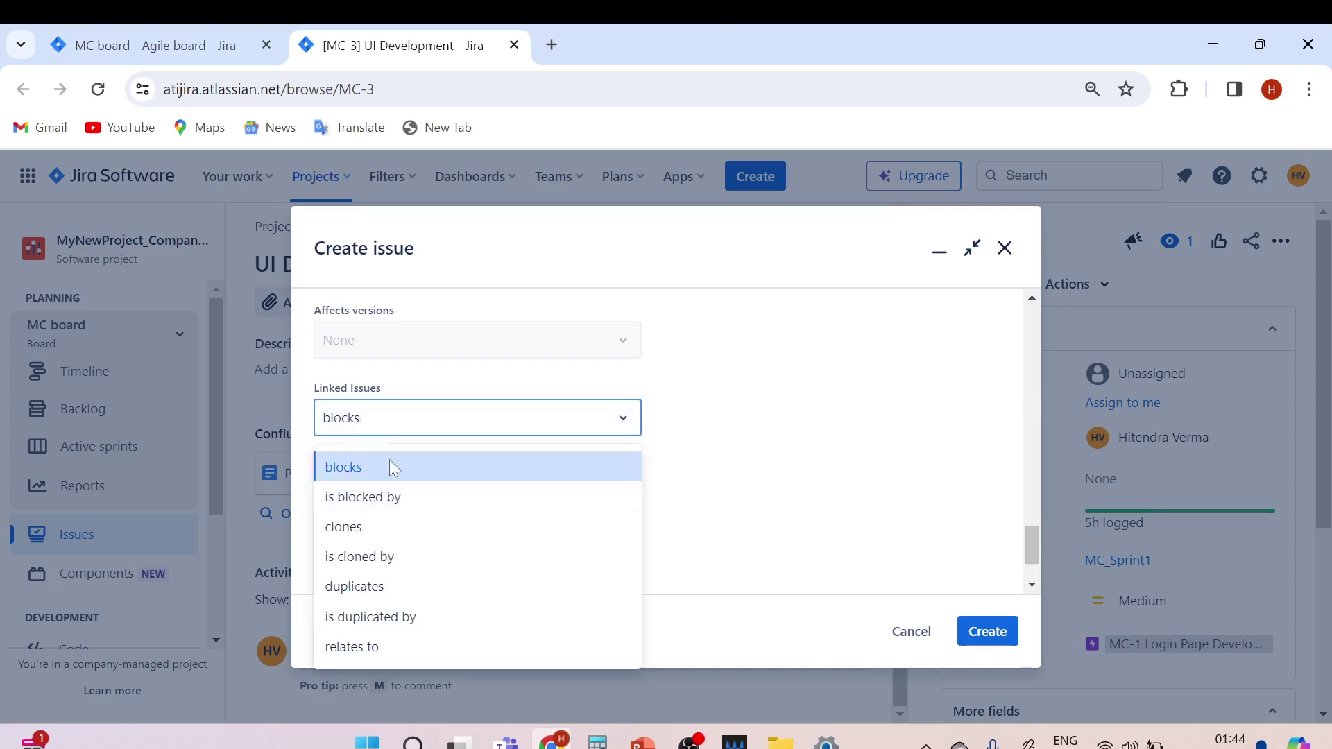
click(358, 466)
click(355, 468)
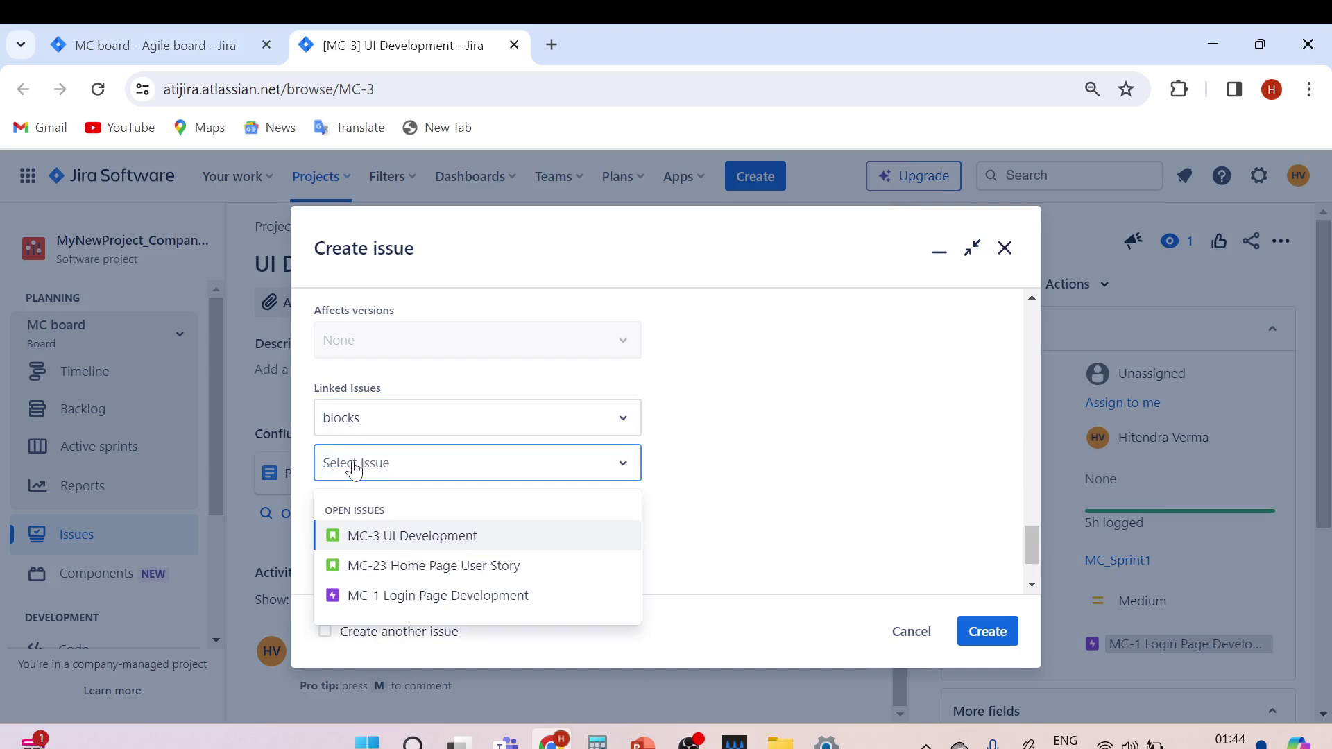
click(358, 540)
Assign the bug to yourself with Assign to me
scroll(476, 511, down, 2)
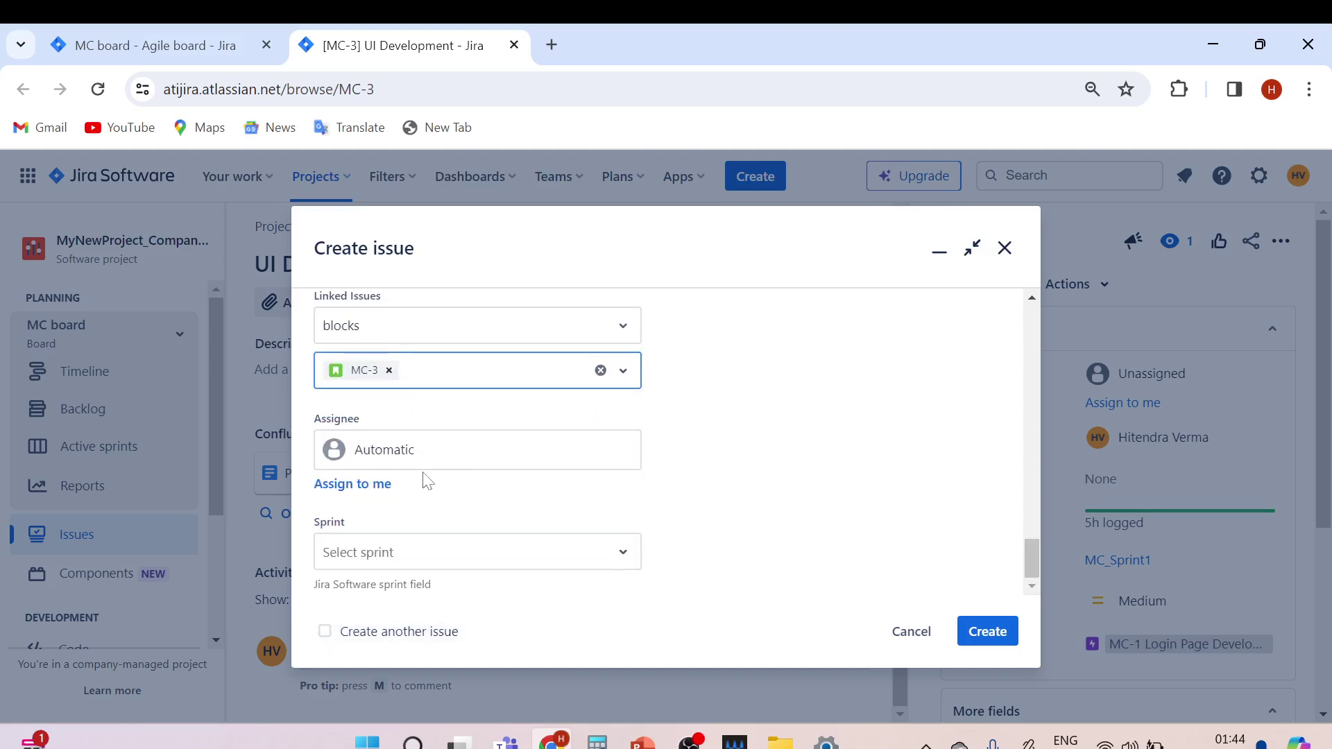
click(354, 484)
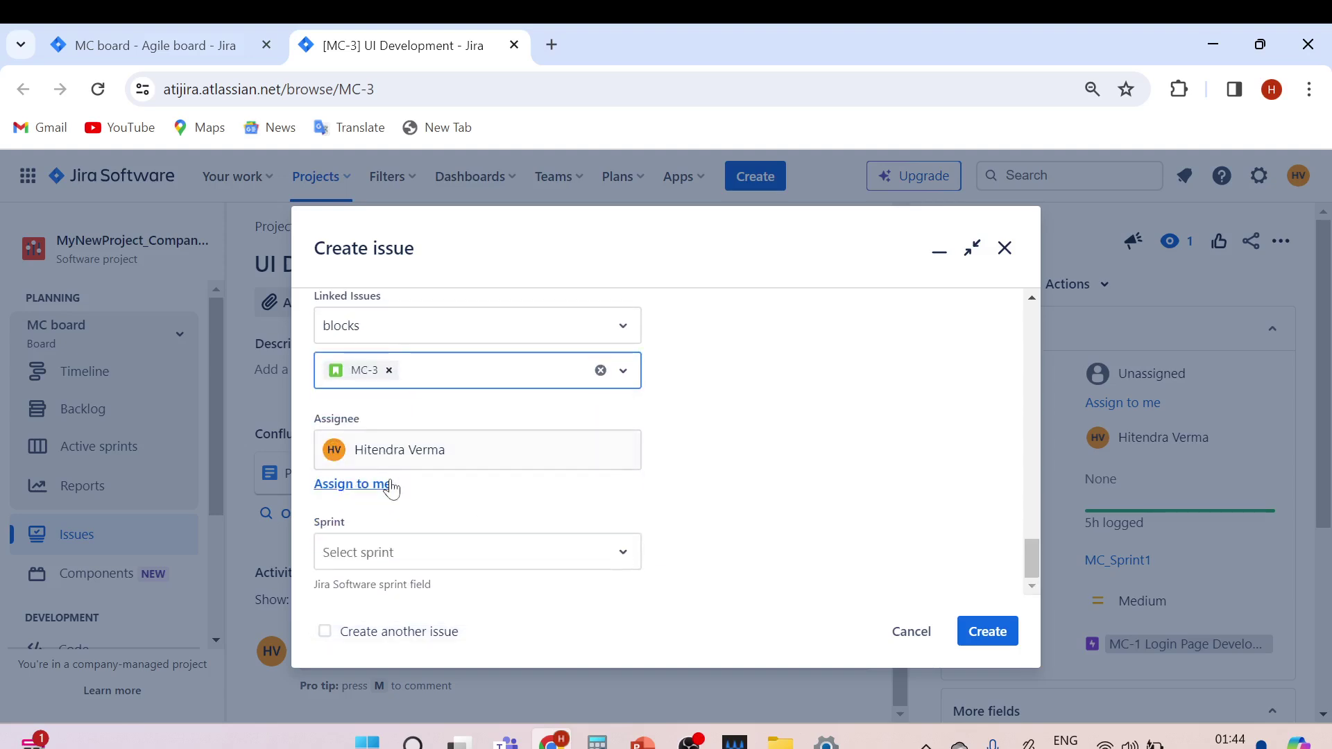
click(454, 458)
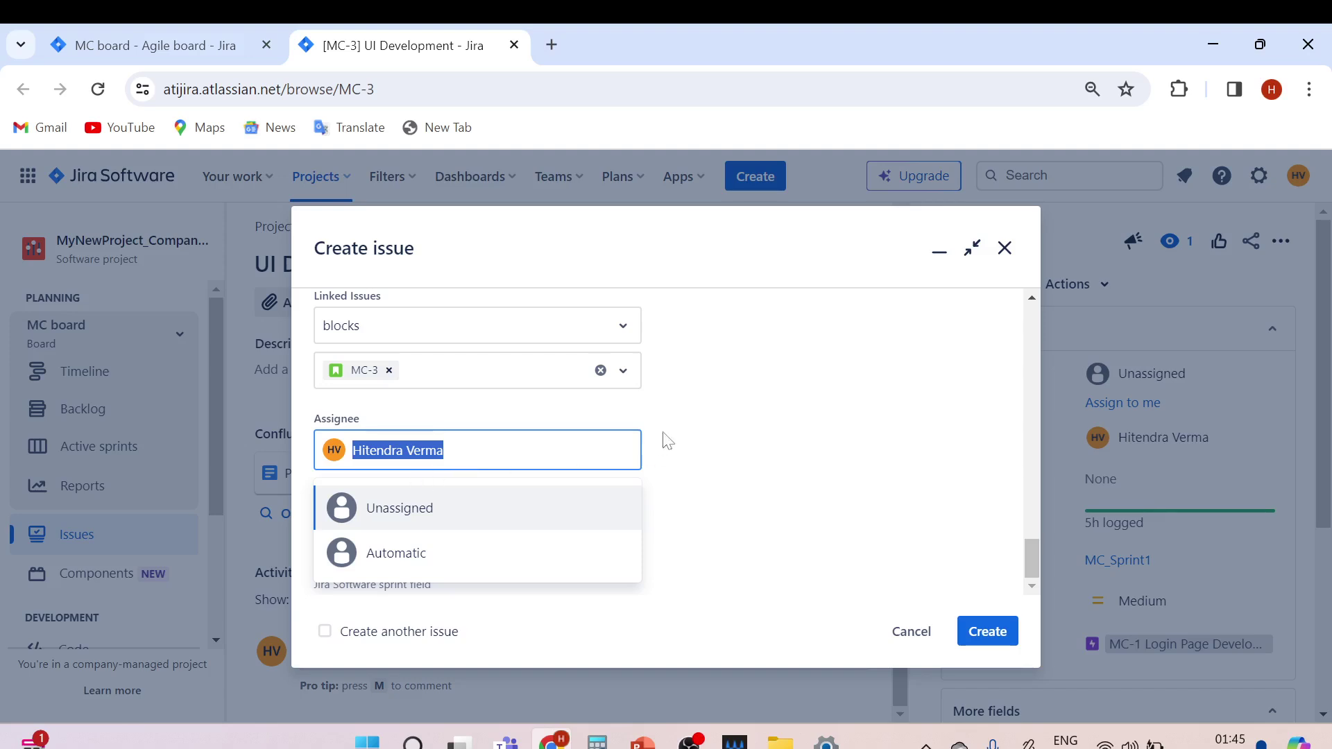
Put the bug in sprint MC_Sprint1
click(685, 423)
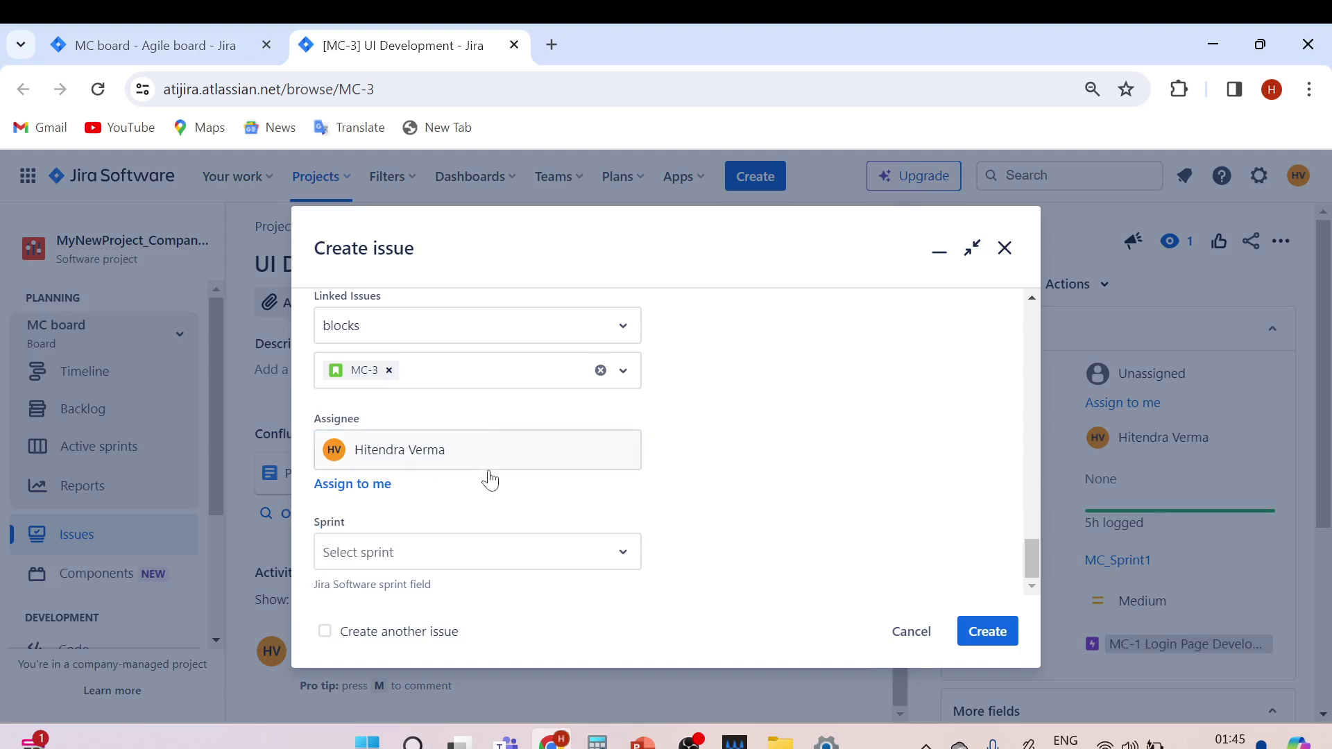
click(413, 552)
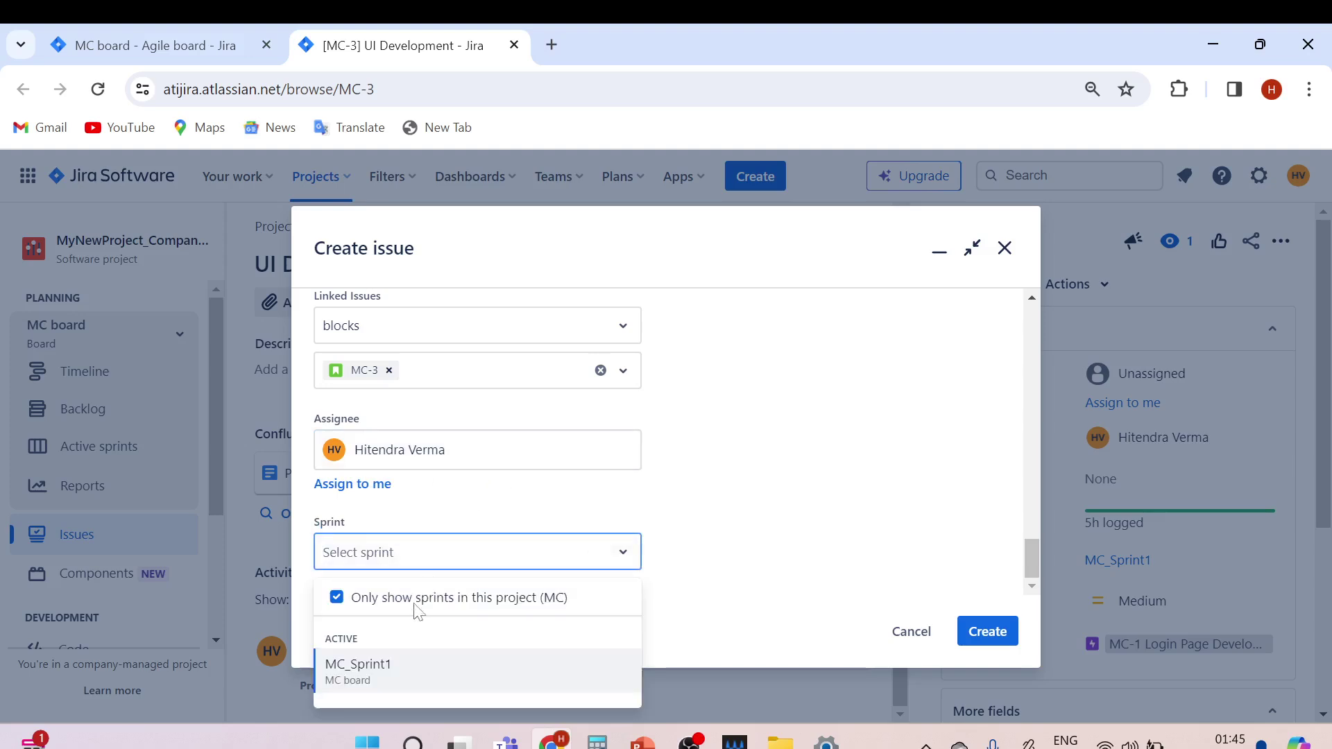
click(363, 683)
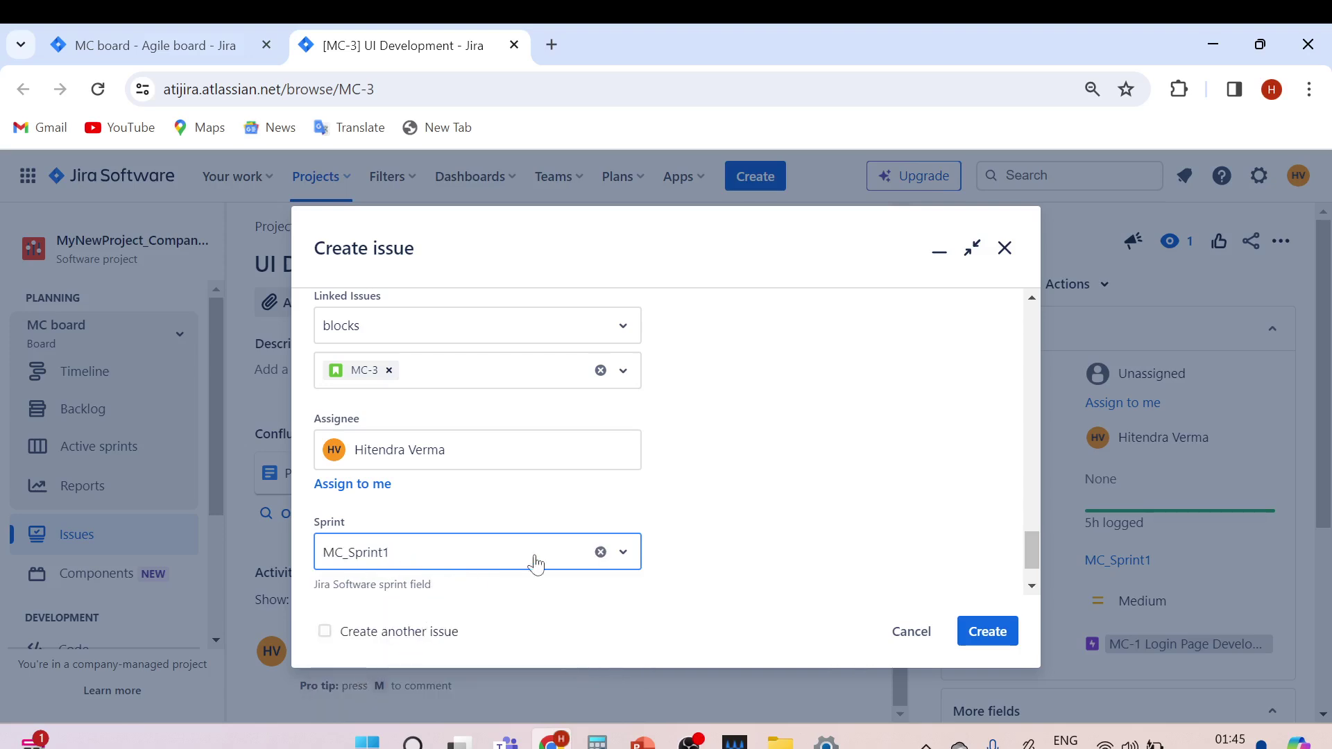
Create the bug and open the new MC-26 issue page
scroll(525, 469, up, 10)
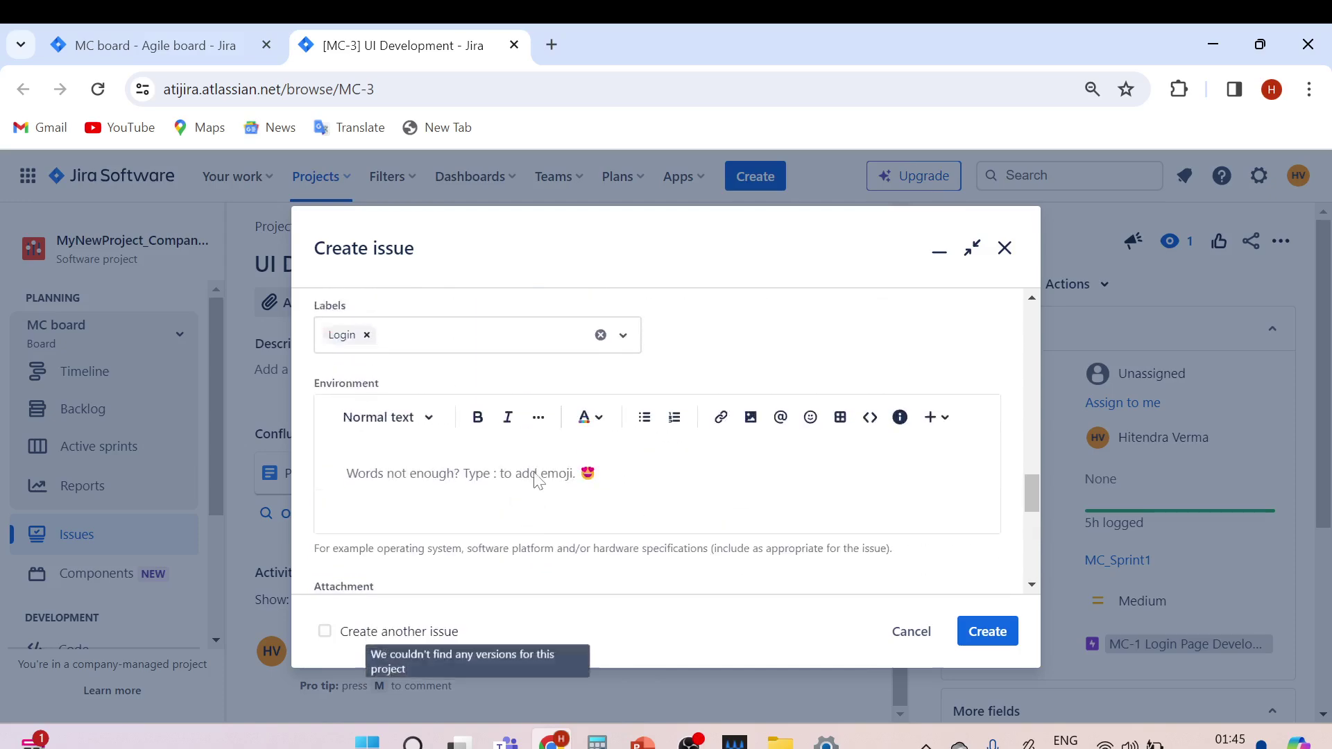
scroll(540, 479, up, 8)
scroll(806, 443, down, 10)
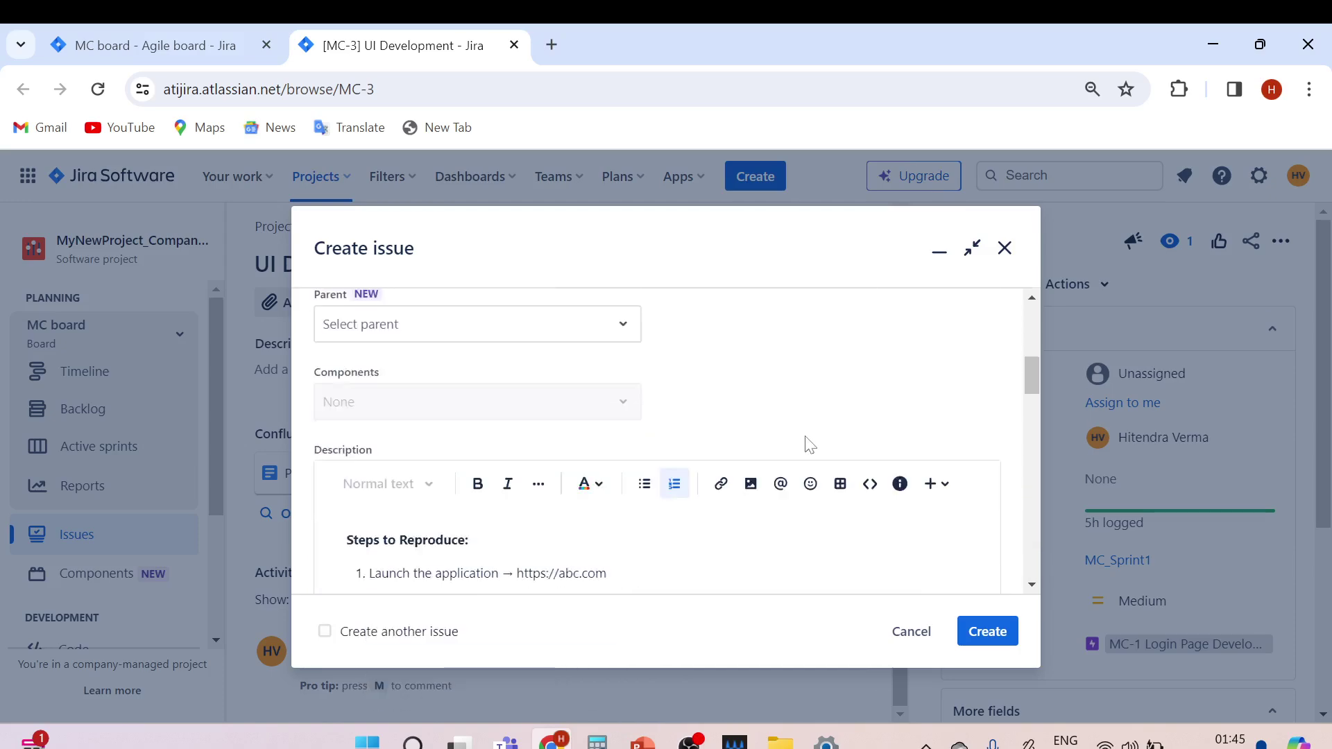
scroll(814, 443, down, 3)
click(990, 631)
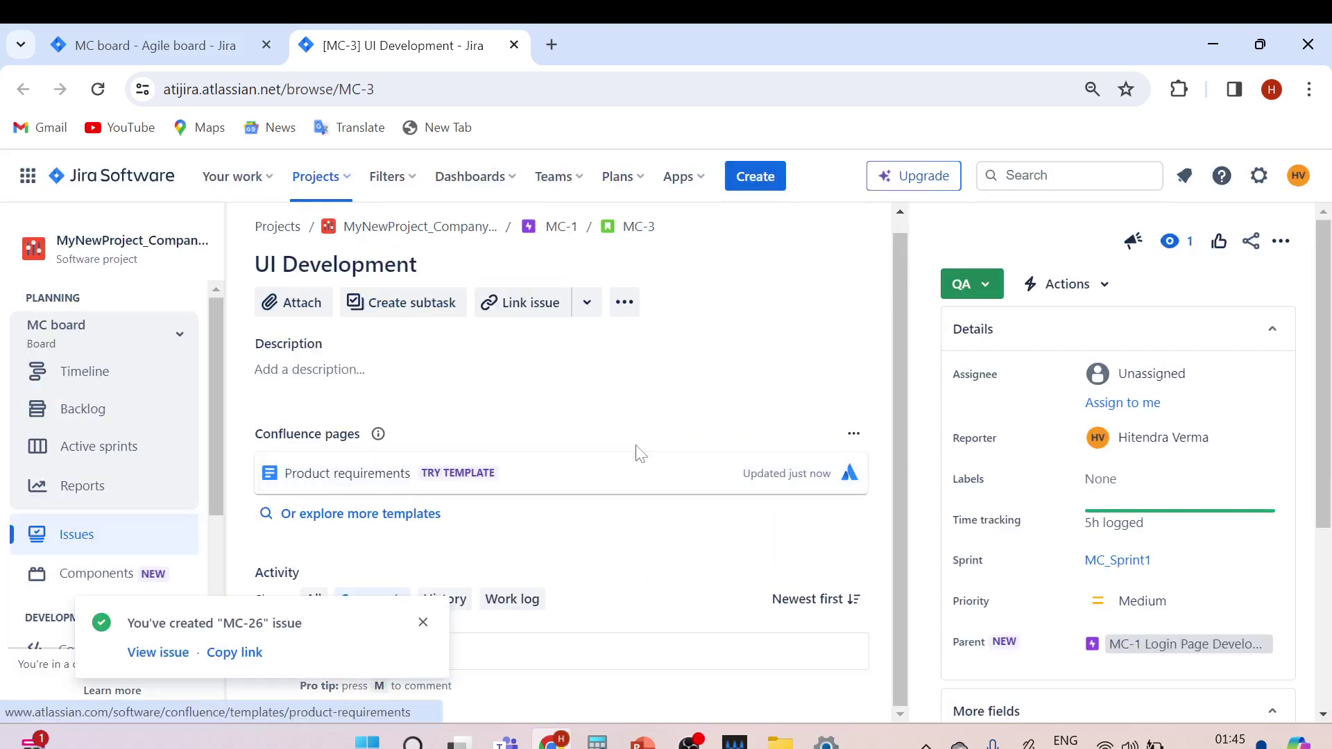
click(146, 659)
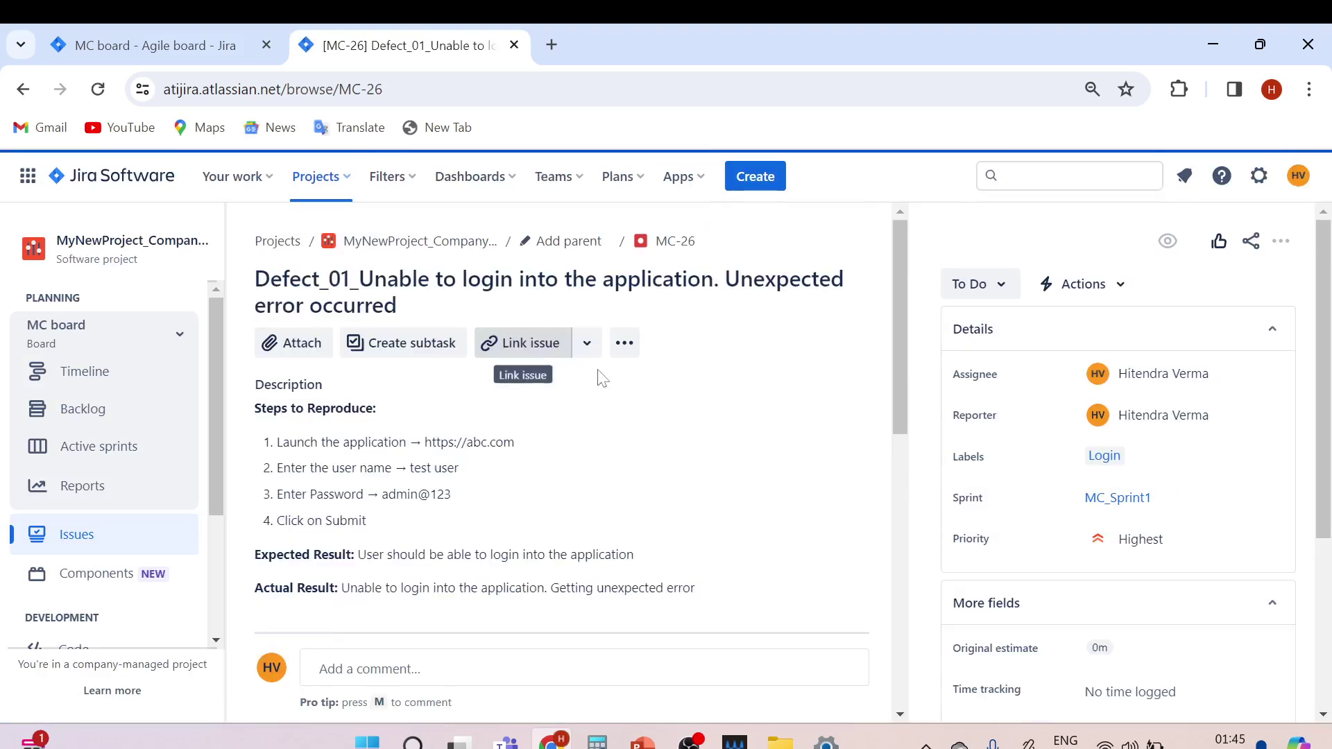
Widen the MC-26 body and read over its title, reproduction steps, and expected and actual results
drag(918, 334, 997, 334)
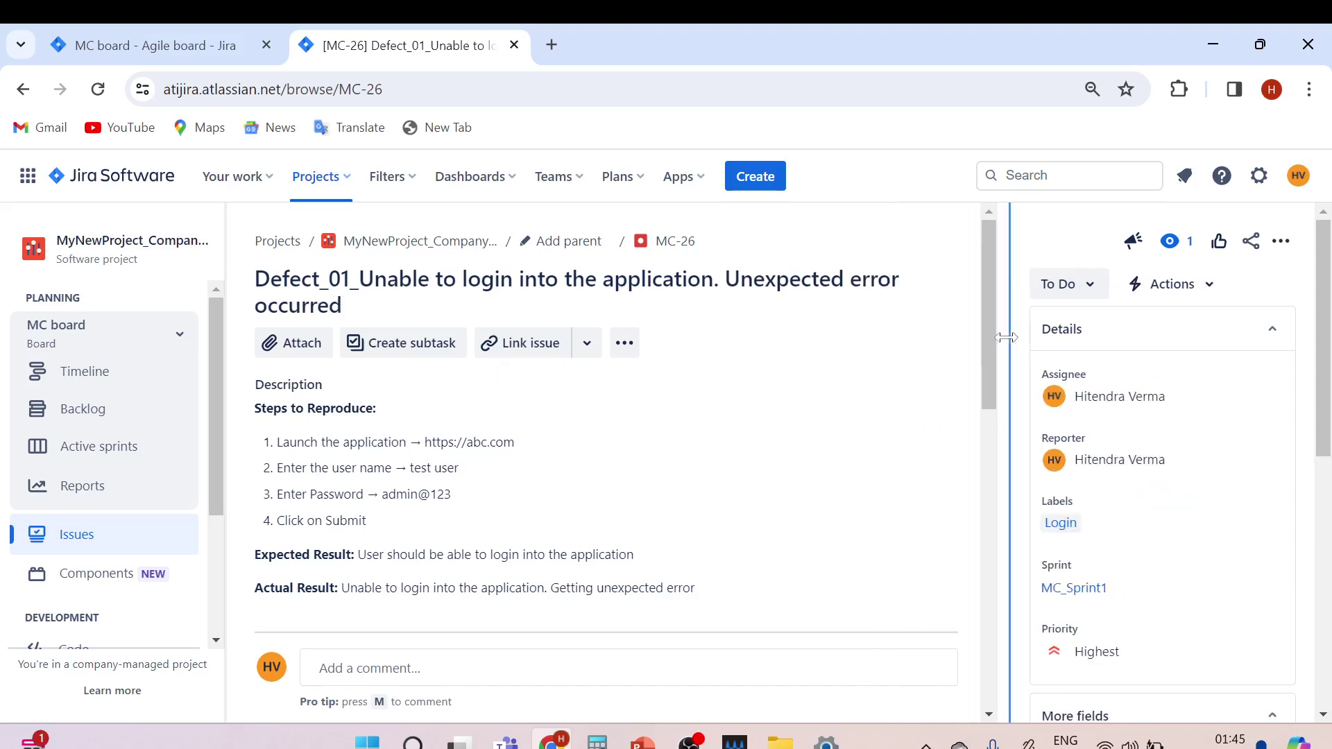
drag(255, 279, 818, 357)
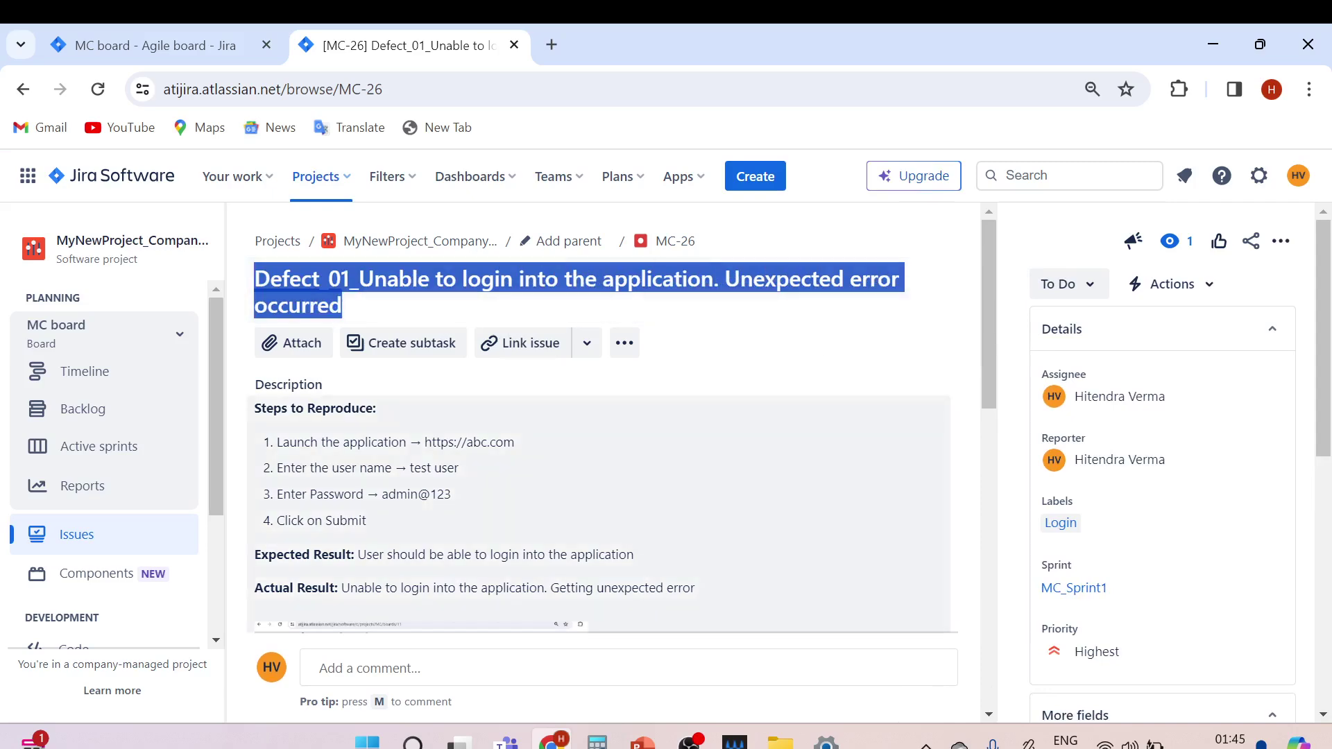
scroll(378, 357, down, 1)
drag(261, 304, 344, 439)
drag(254, 453, 682, 485)
scroll(582, 434, down, 2)
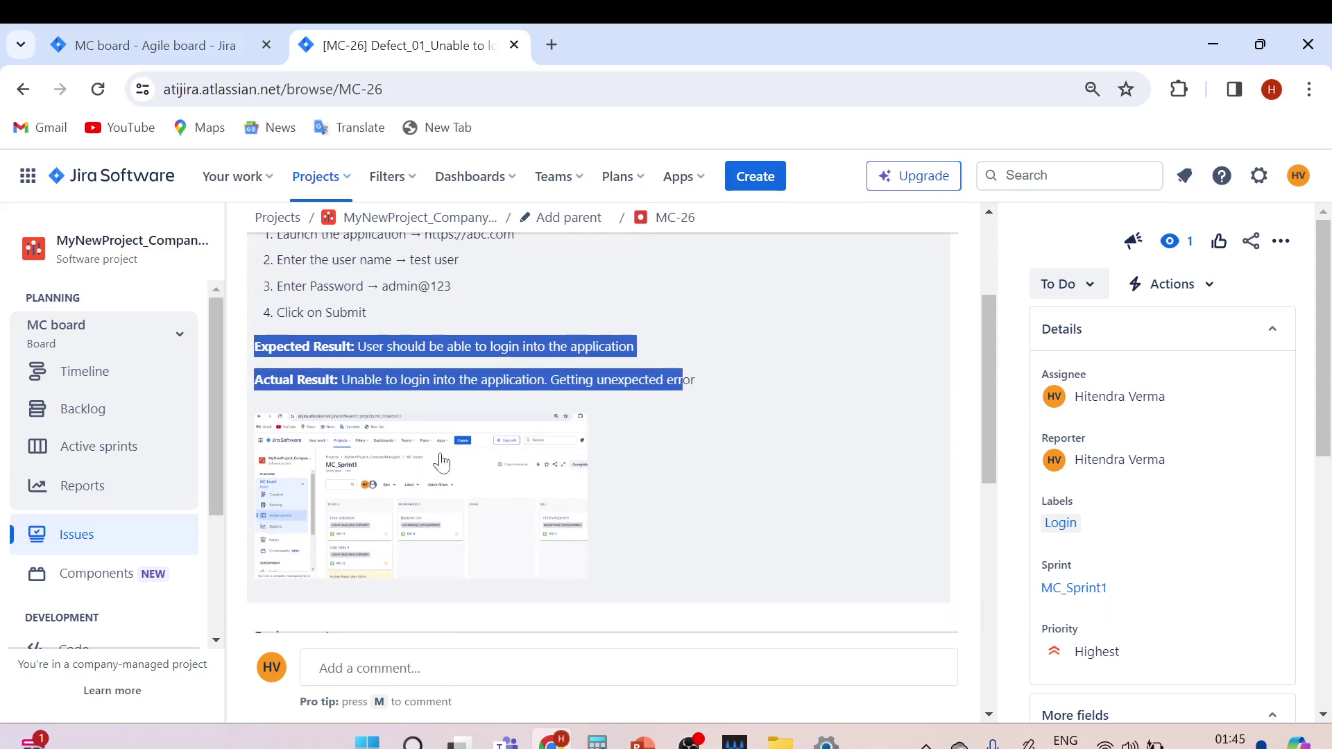
View the attached board screenshot, then check the Linked issues section showing it blocks MC-3
click(427, 471)
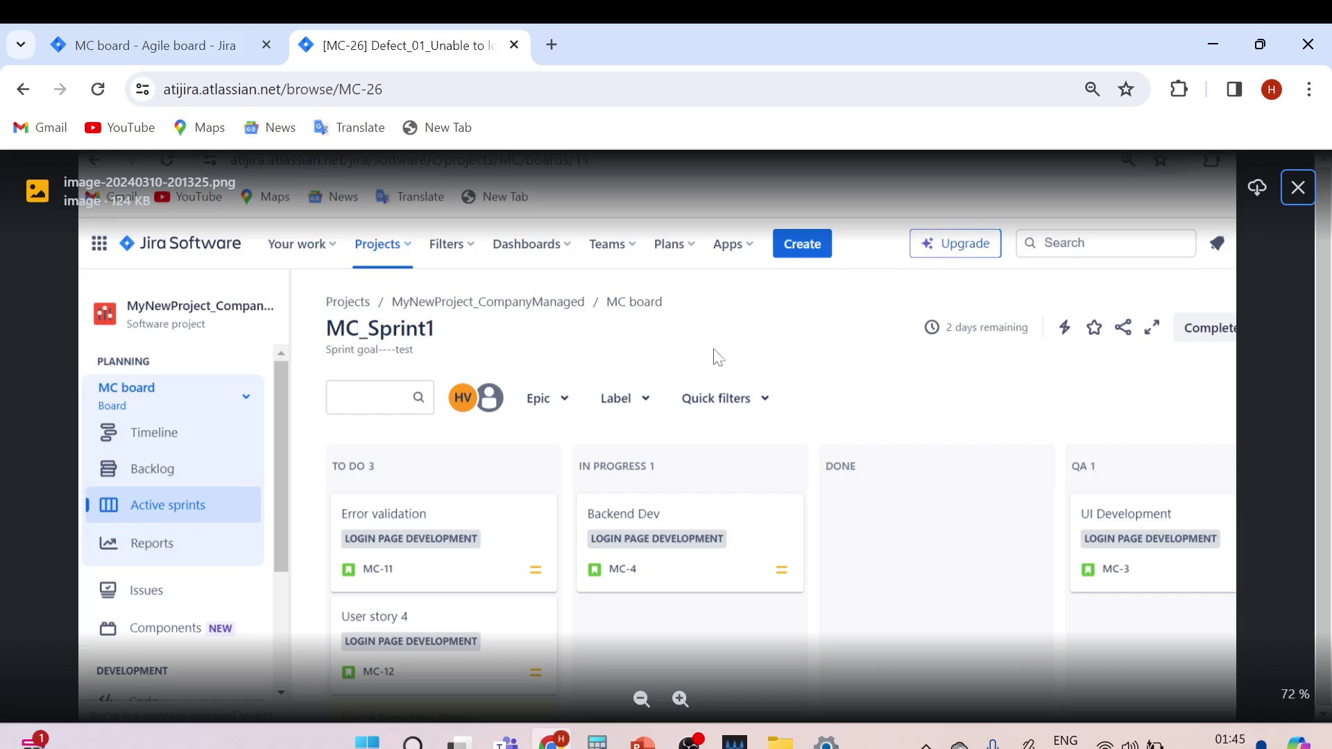
click(1296, 186)
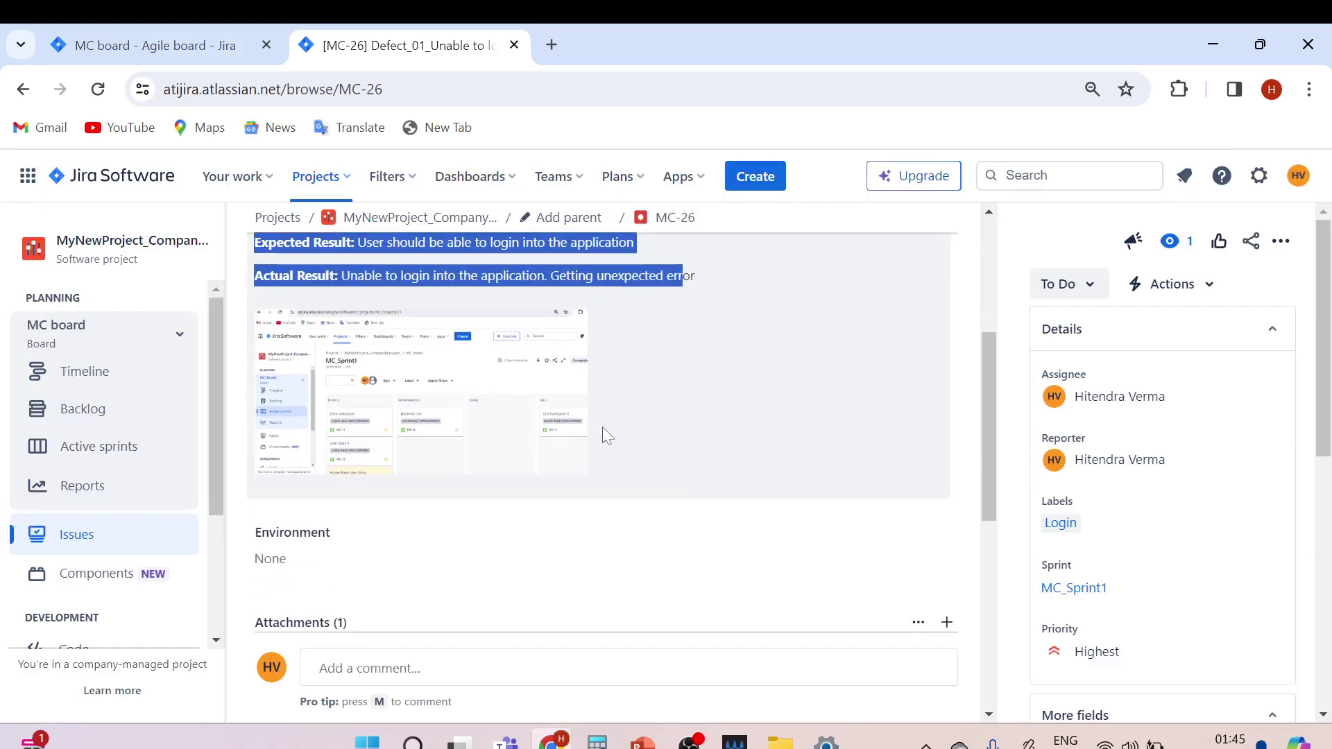
scroll(604, 430, down, 3)
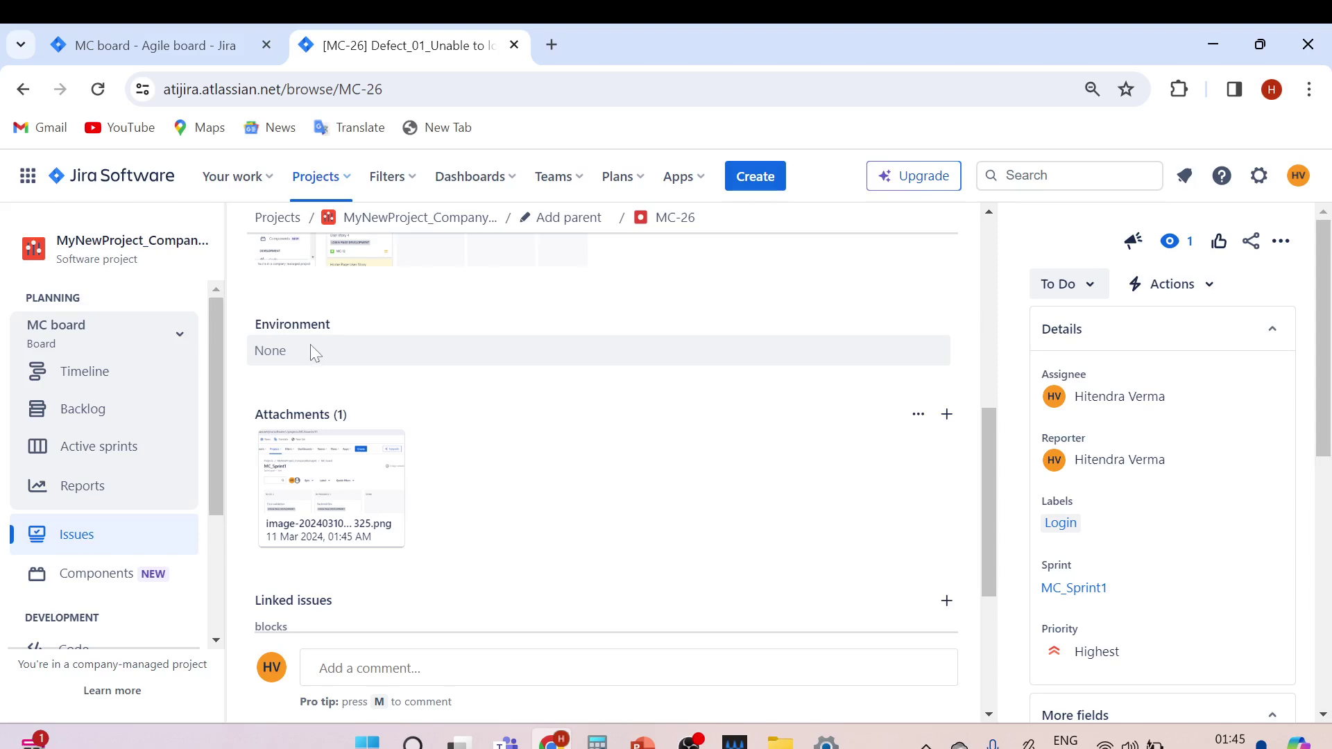
scroll(508, 408, down, 3)
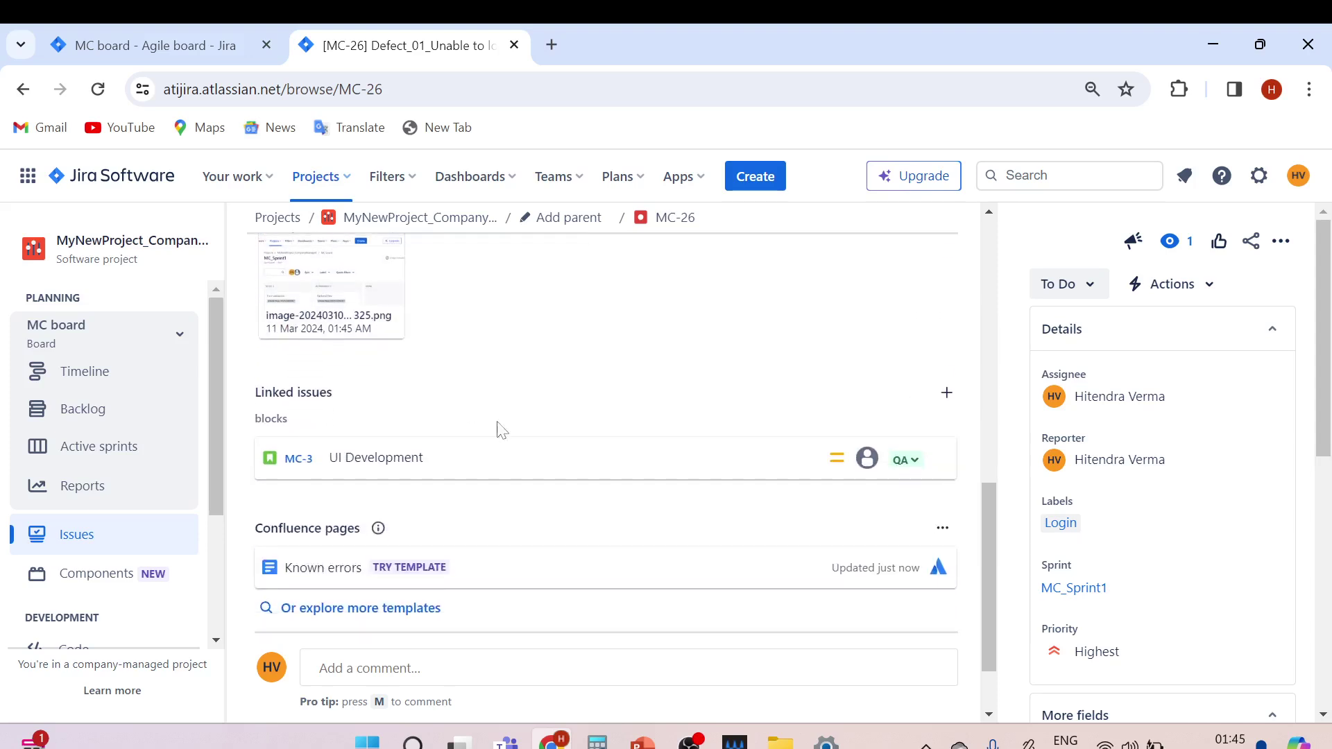
drag(265, 398, 339, 401)
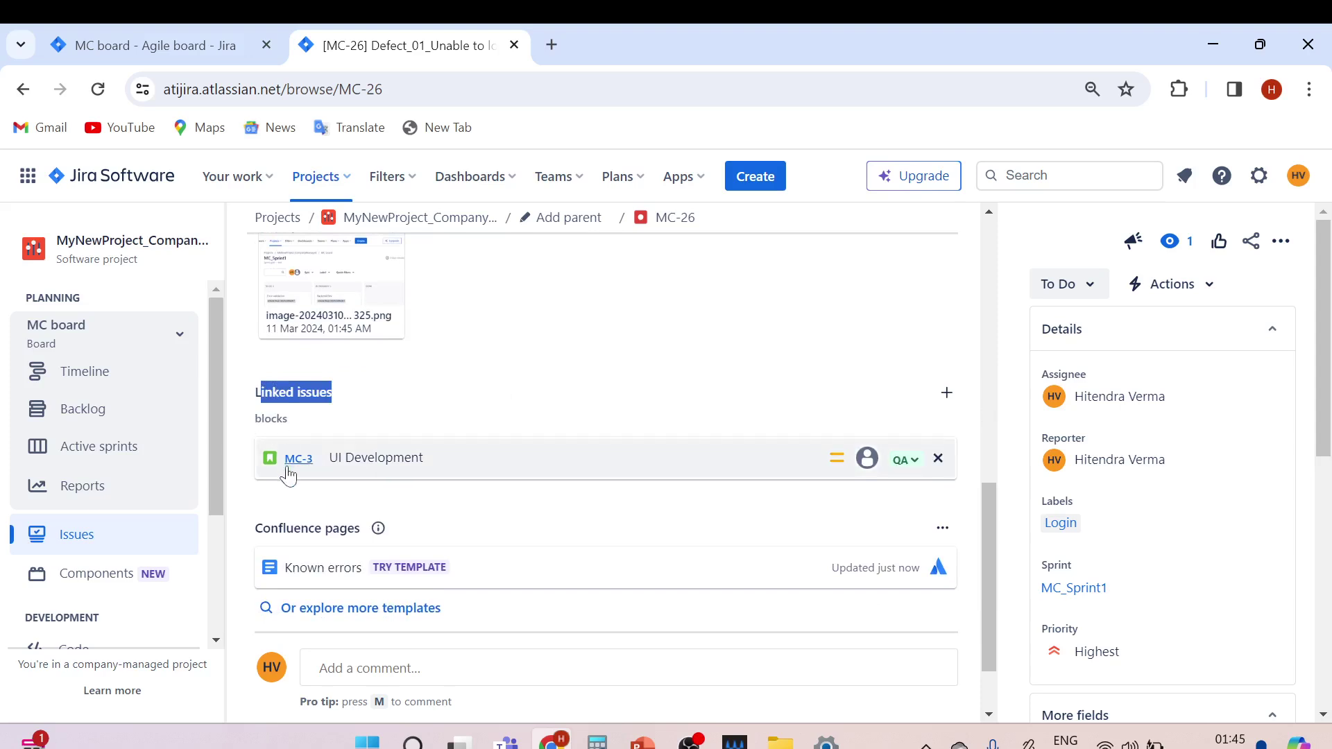
mouse_move(371, 467)
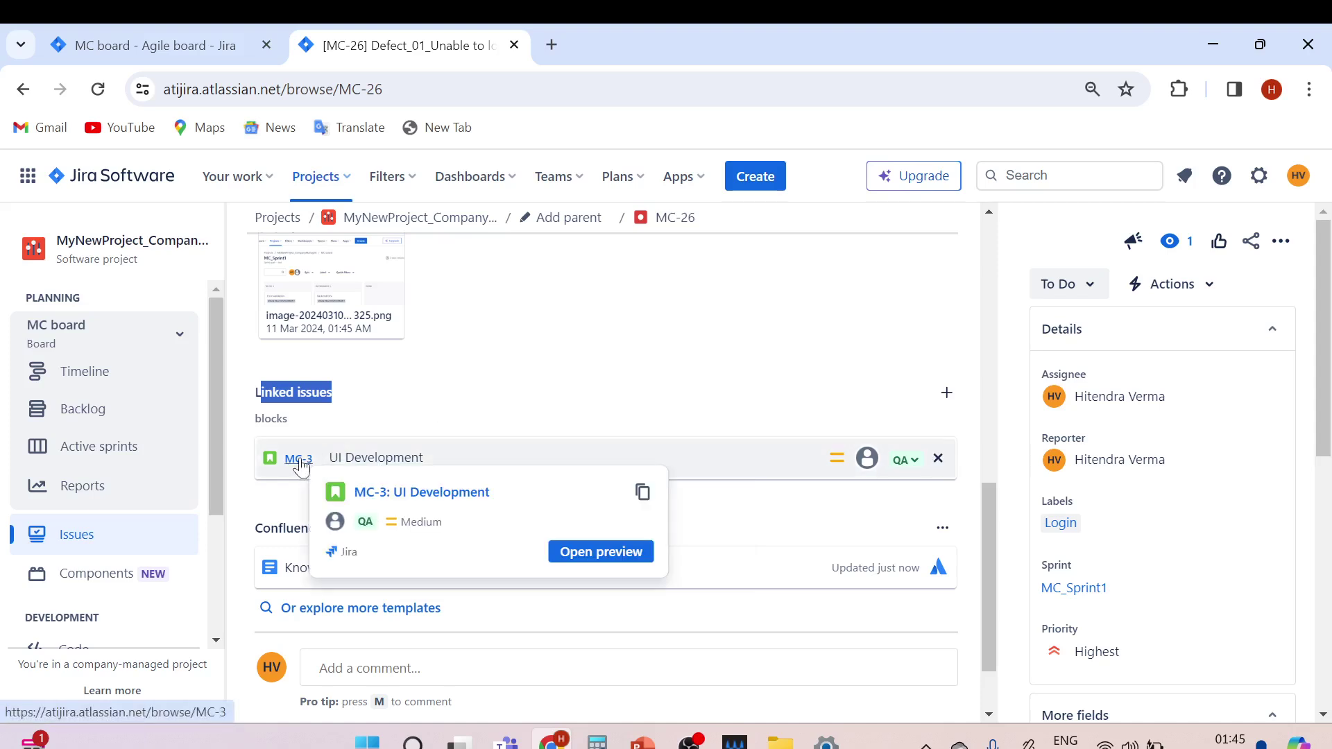
Open MC-3 in a new browser tab and scroll to its Linked issues
right_click(301, 467)
click(378, 479)
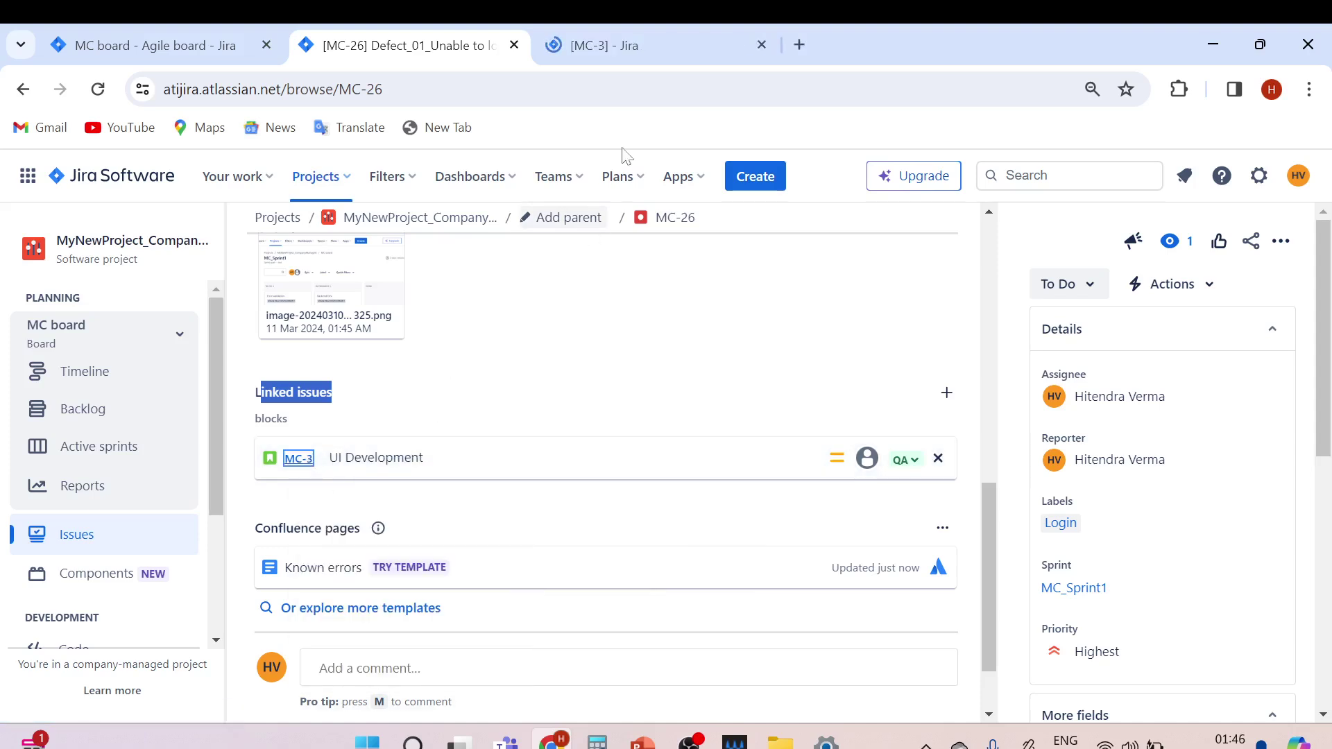
click(627, 42)
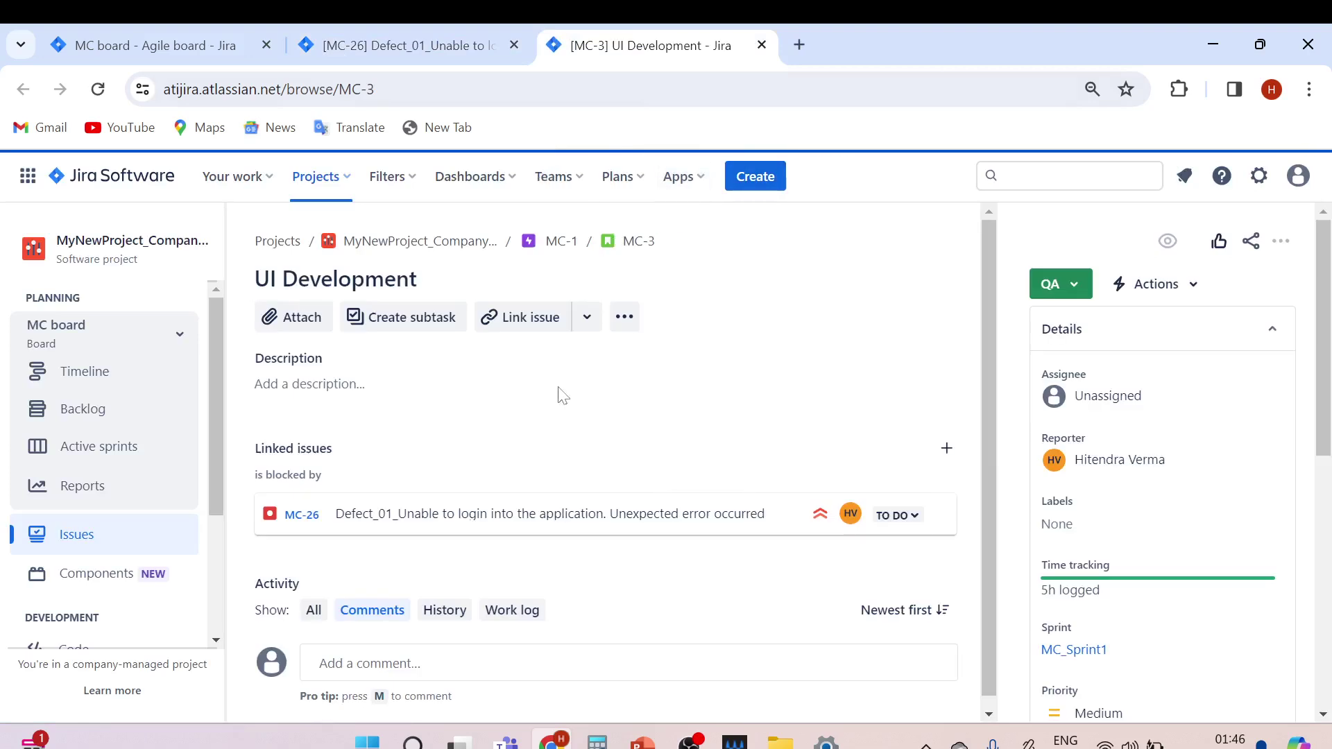
scroll(543, 413, down, 1)
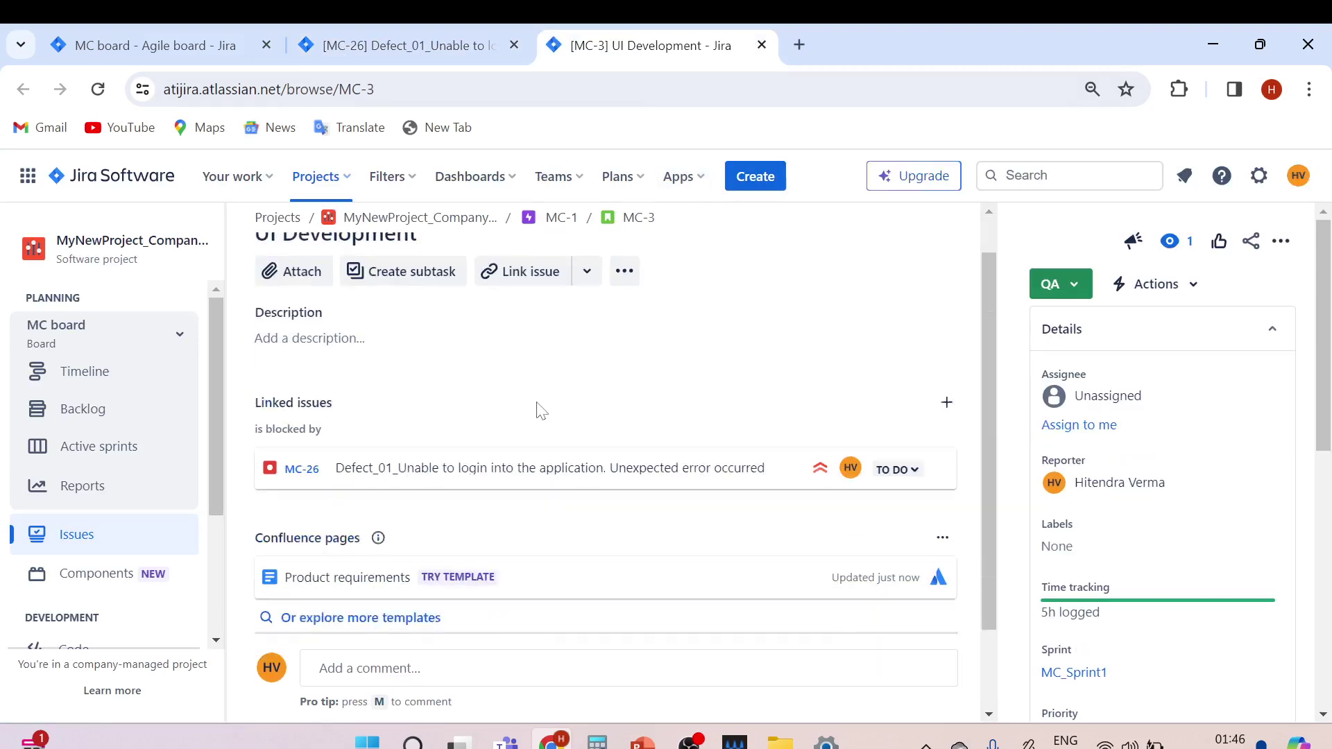
scroll(540, 412, down, 2)
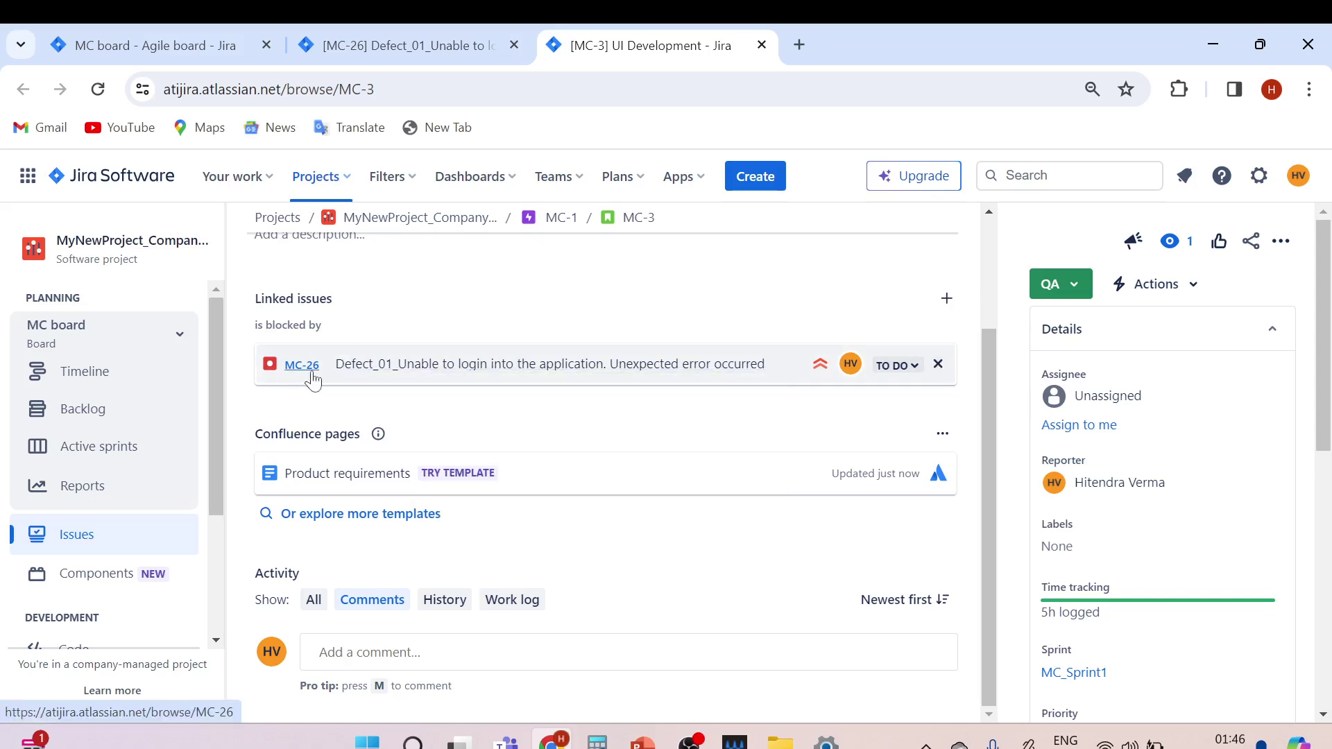
Check MC-3's blocked-by link to MC-26, then return to the MC-26 tab
mouse_move(313, 380)
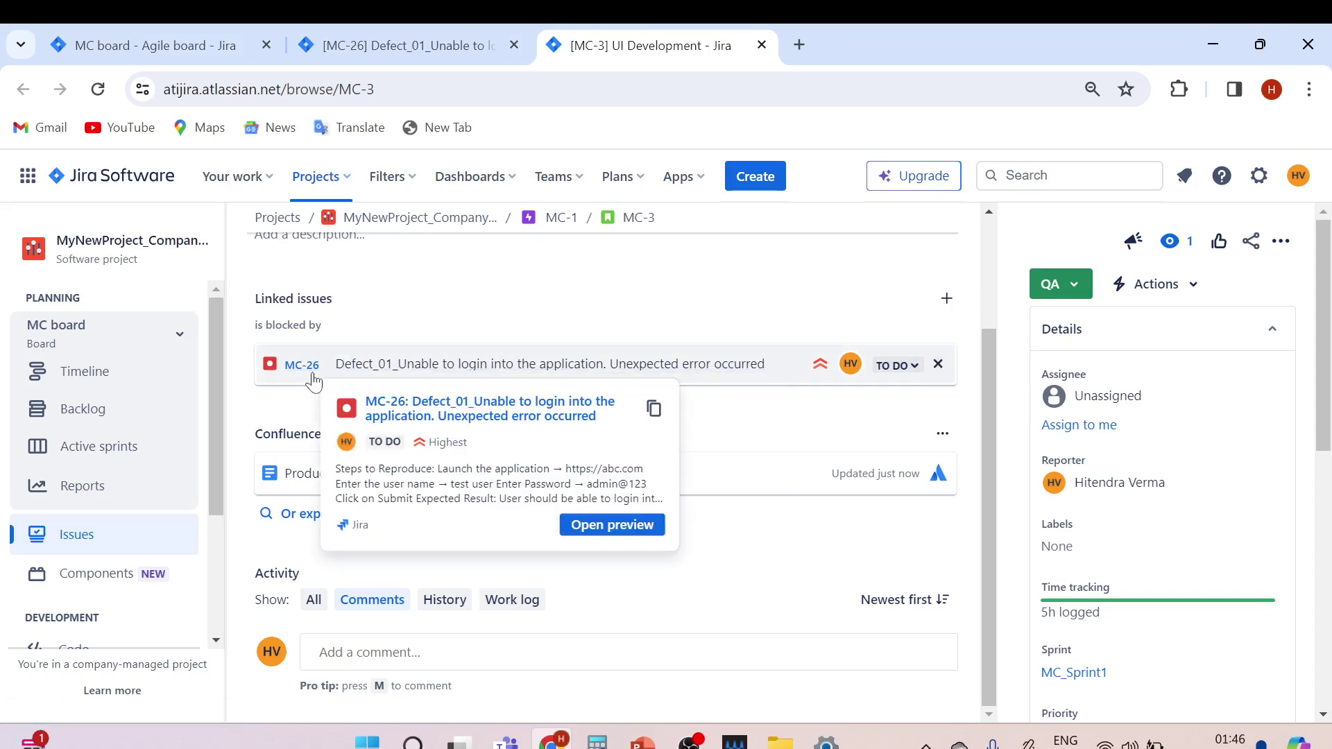
click(356, 379)
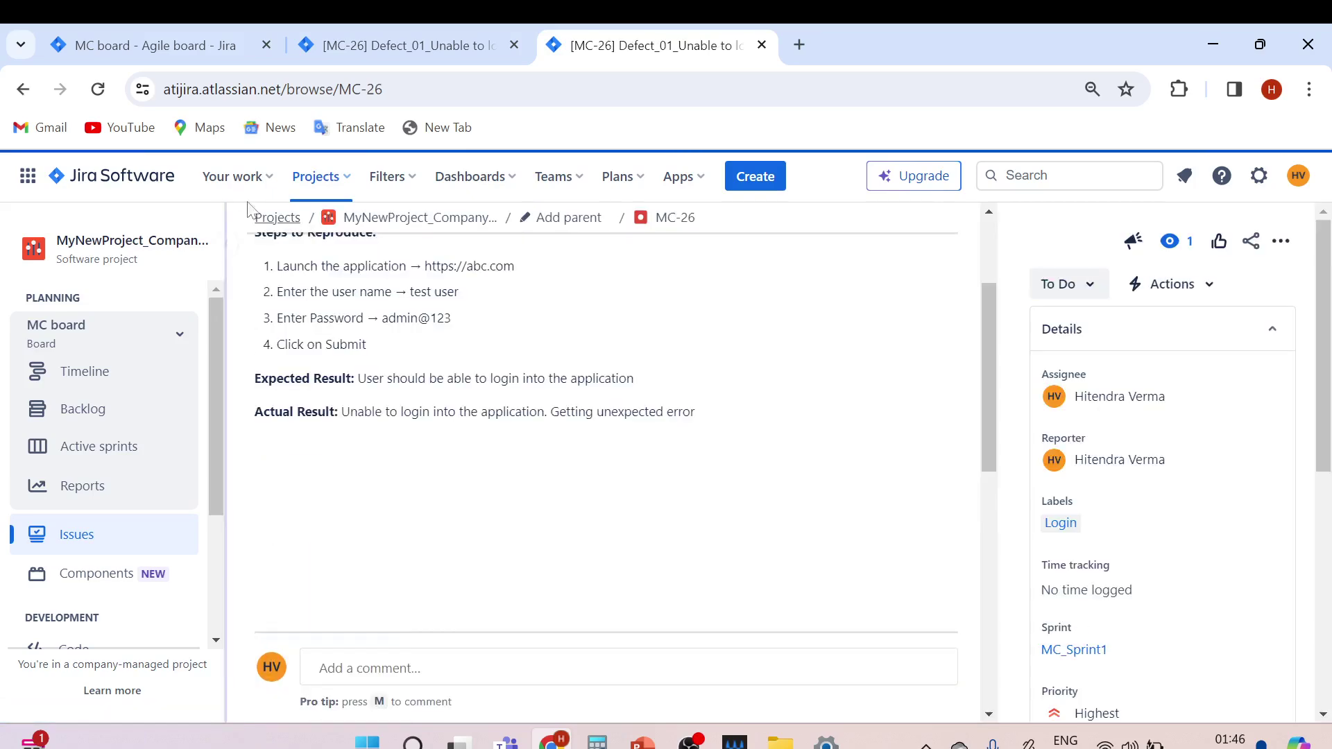
click(23, 89)
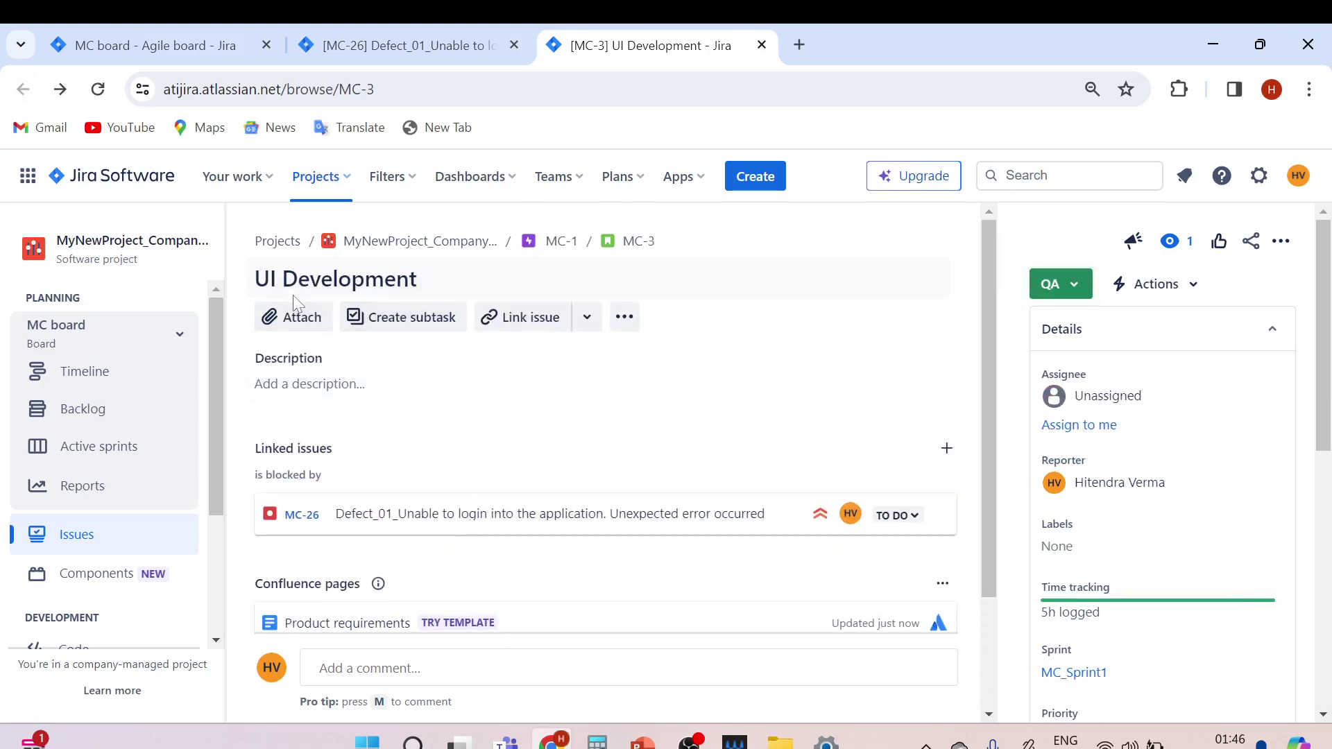
drag(269, 278, 440, 273)
scroll(440, 437, down, 1)
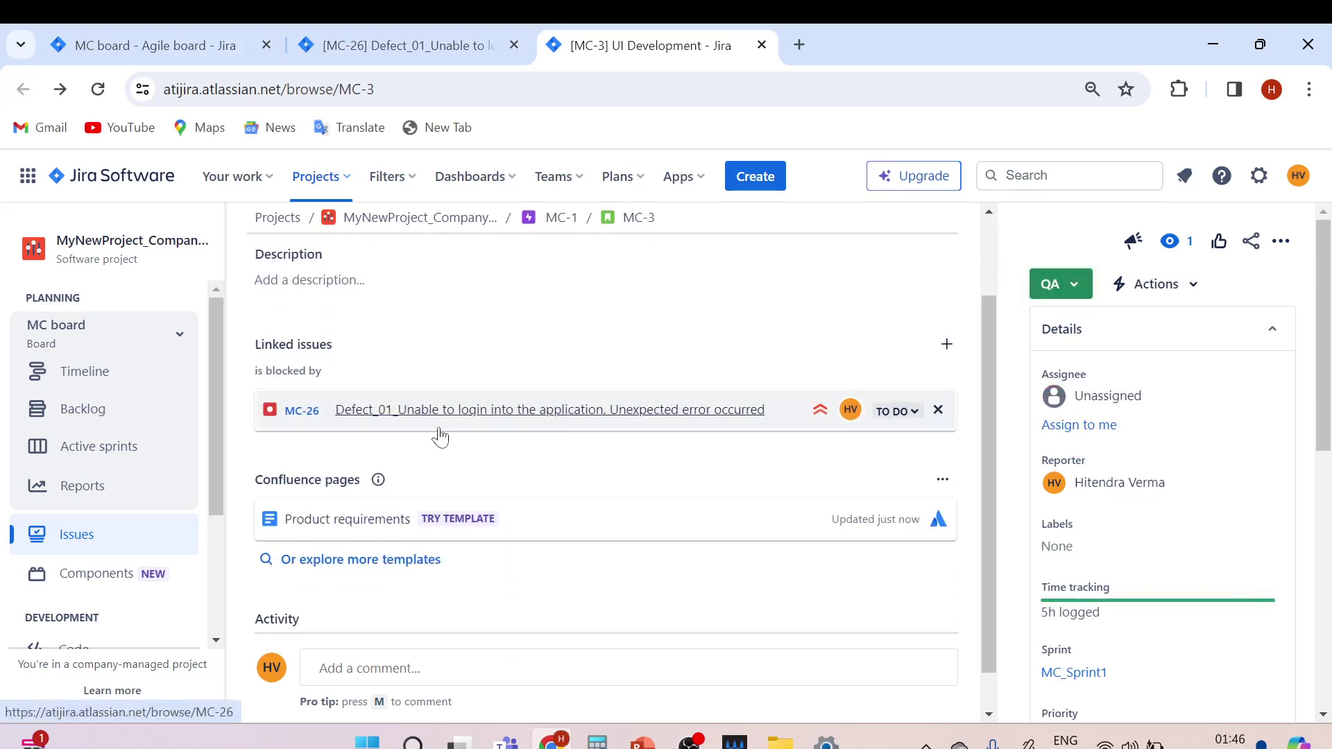
scroll(595, 447, down, 1)
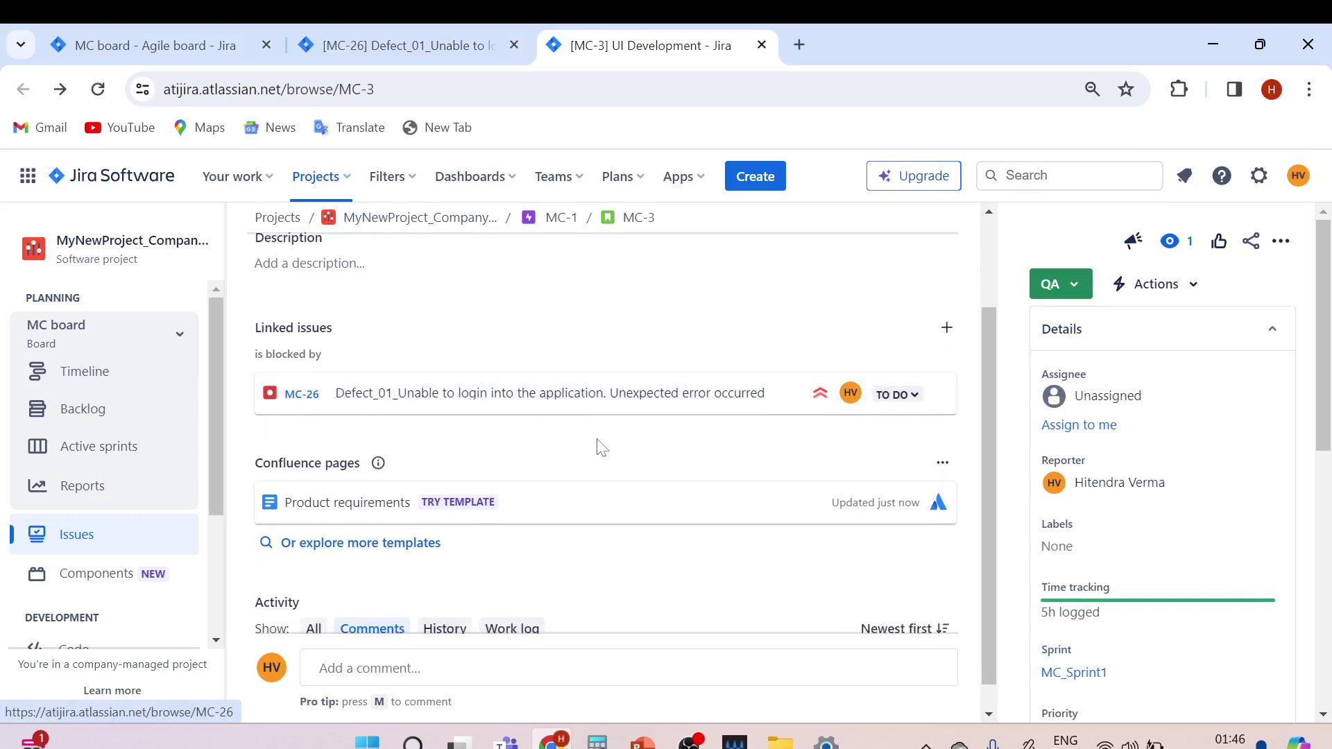
click(380, 41)
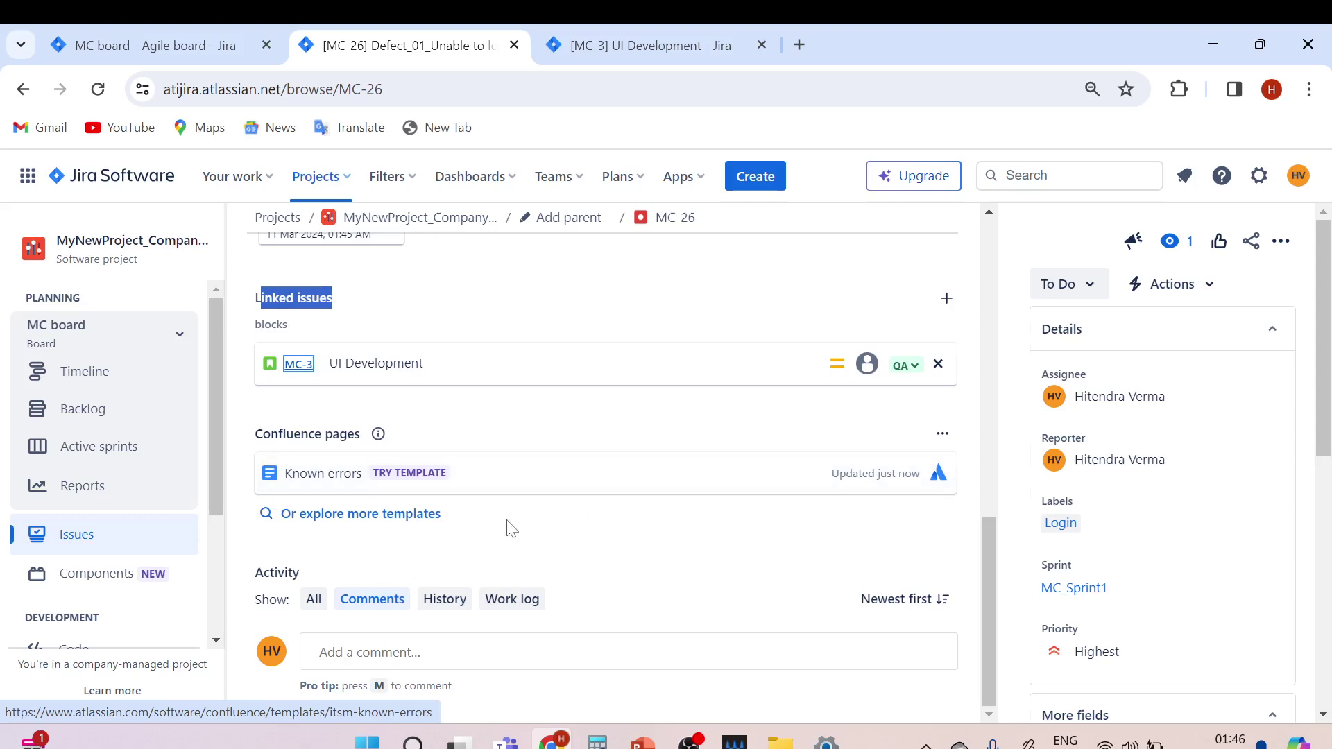
text(m)
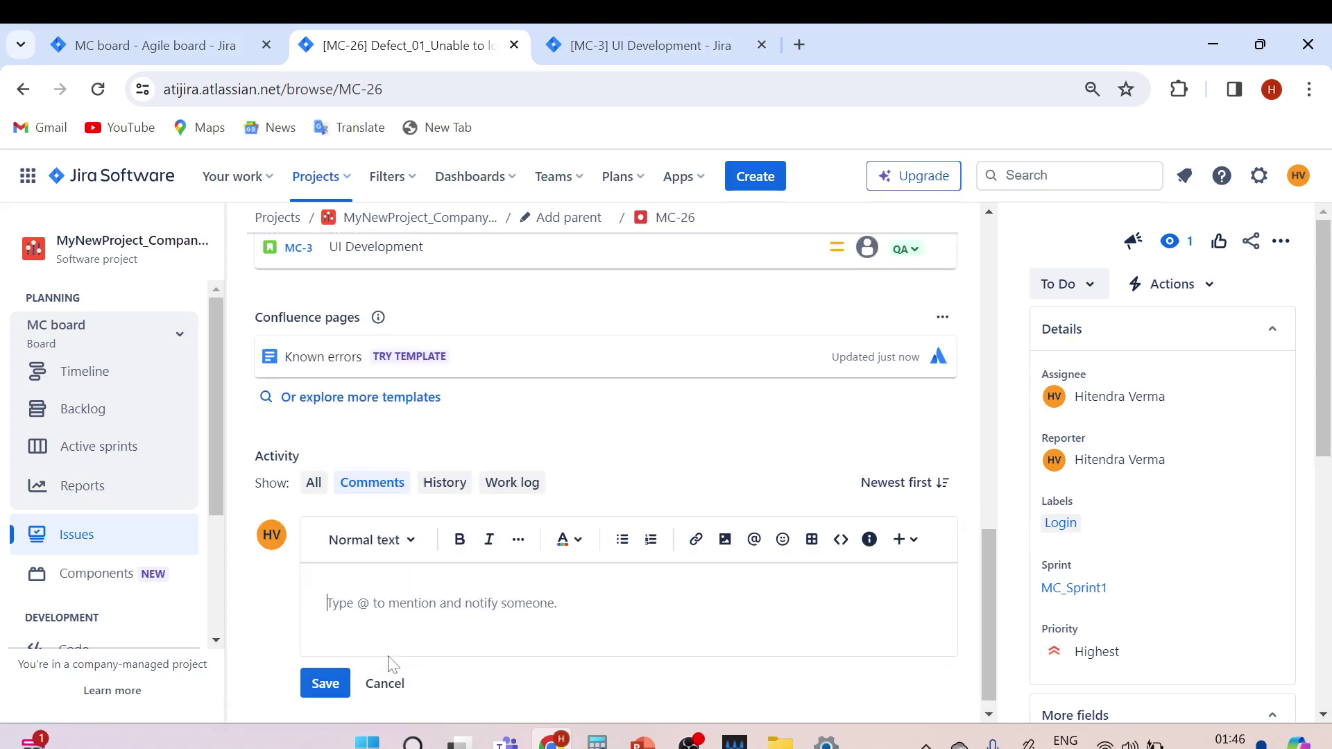
text(@)
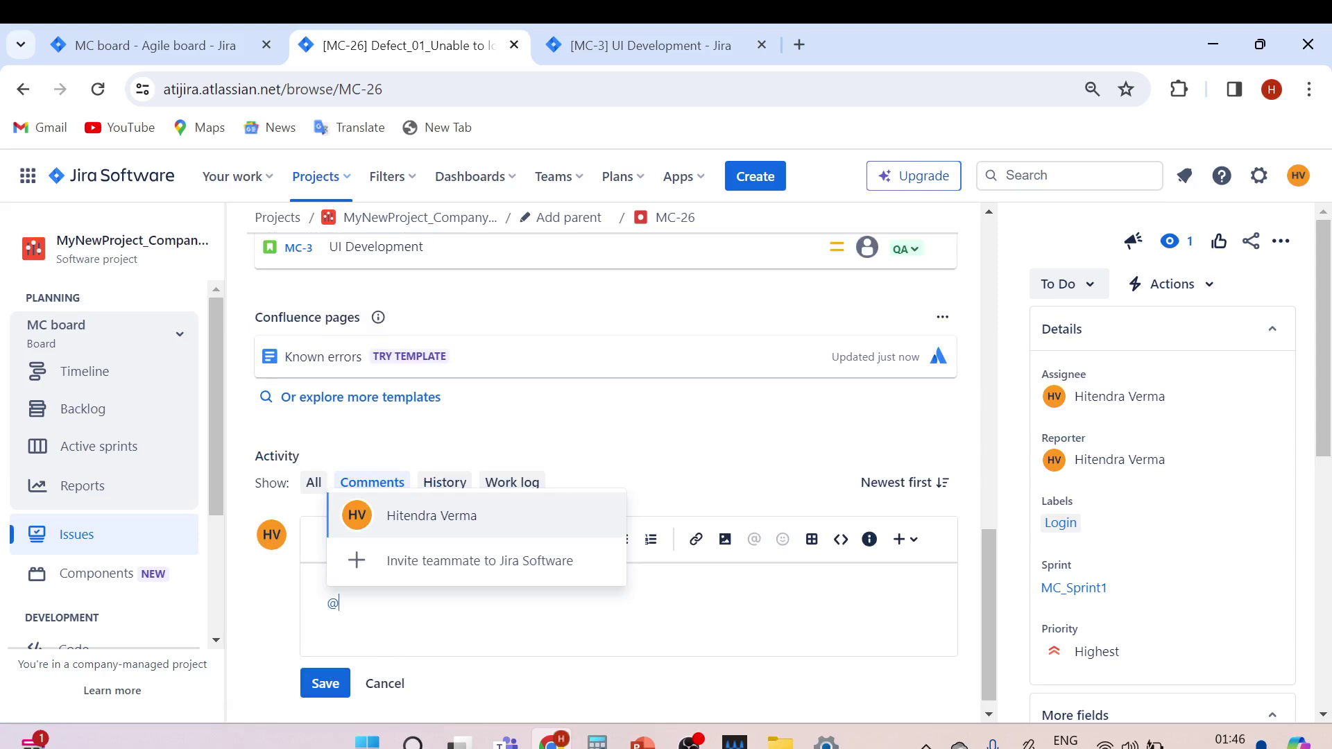
key(Down)
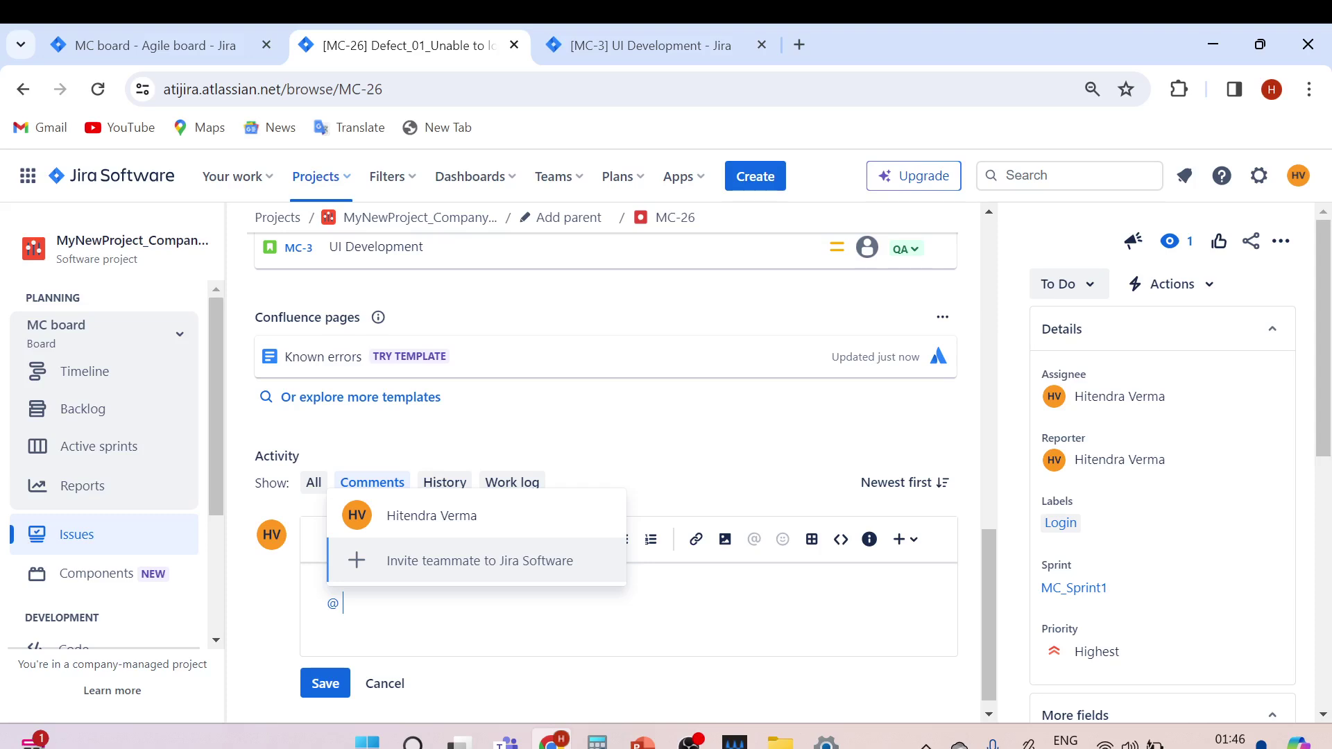
key(BackSpace)
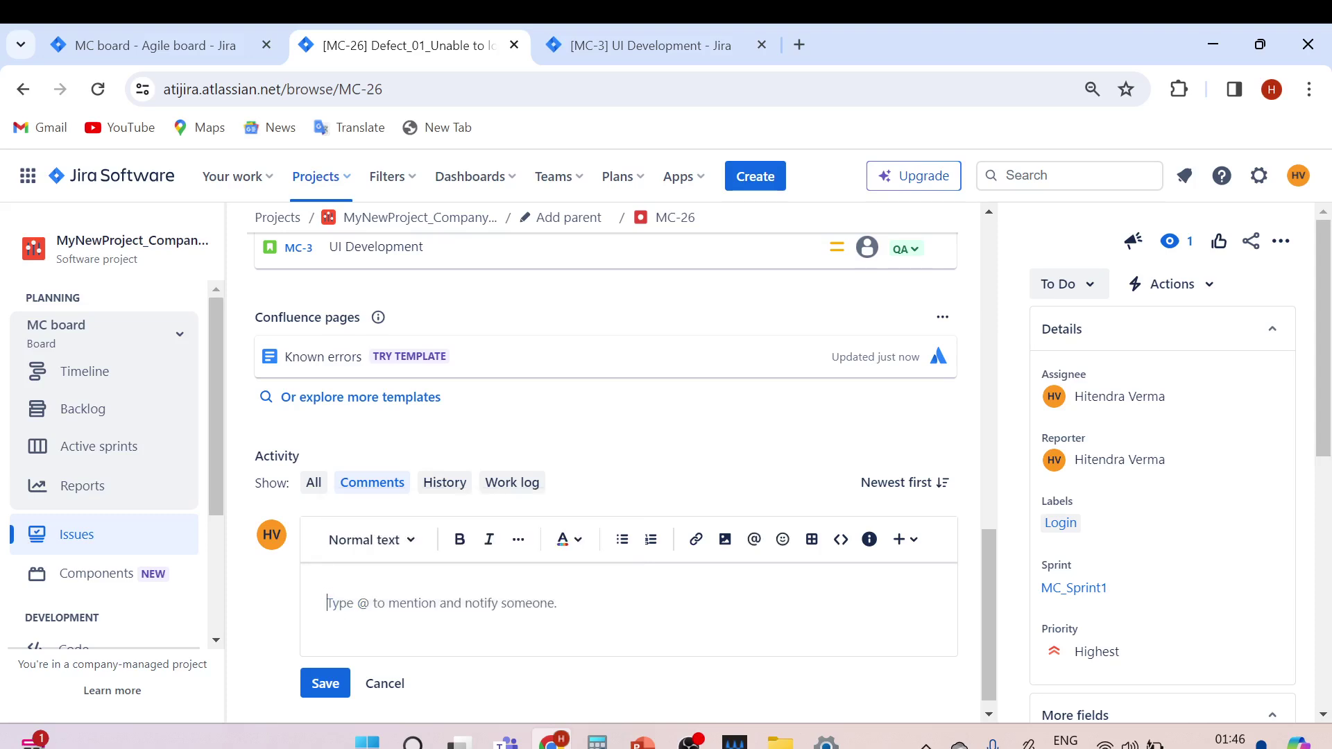
text(@)
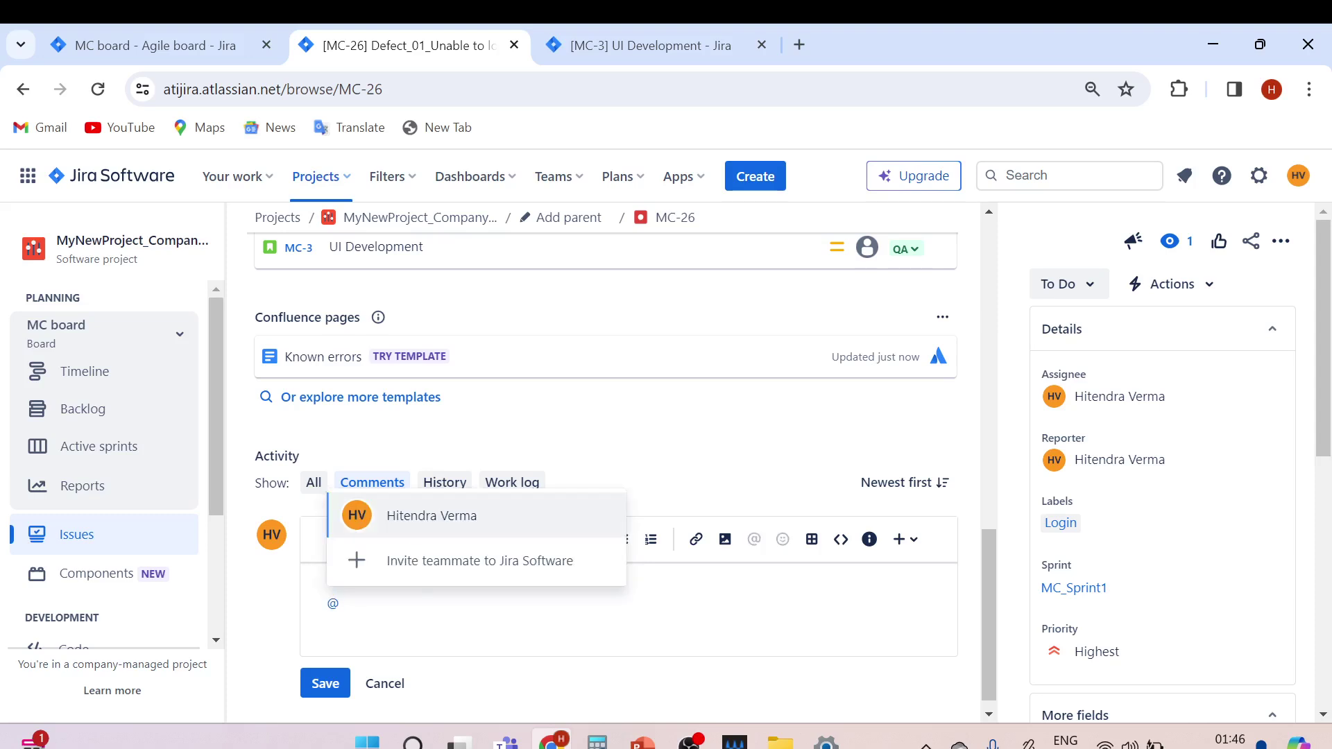
click(435, 515)
text(:)
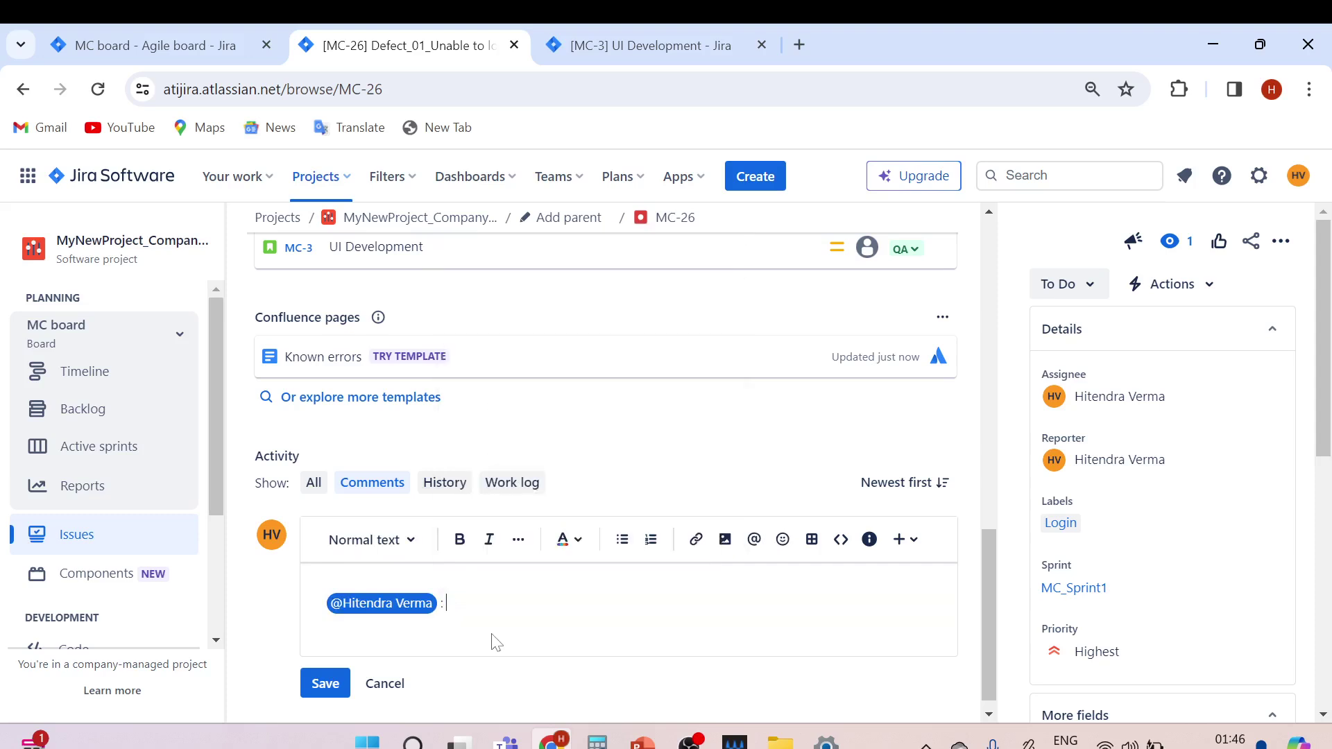
text( Please fix this blocker )
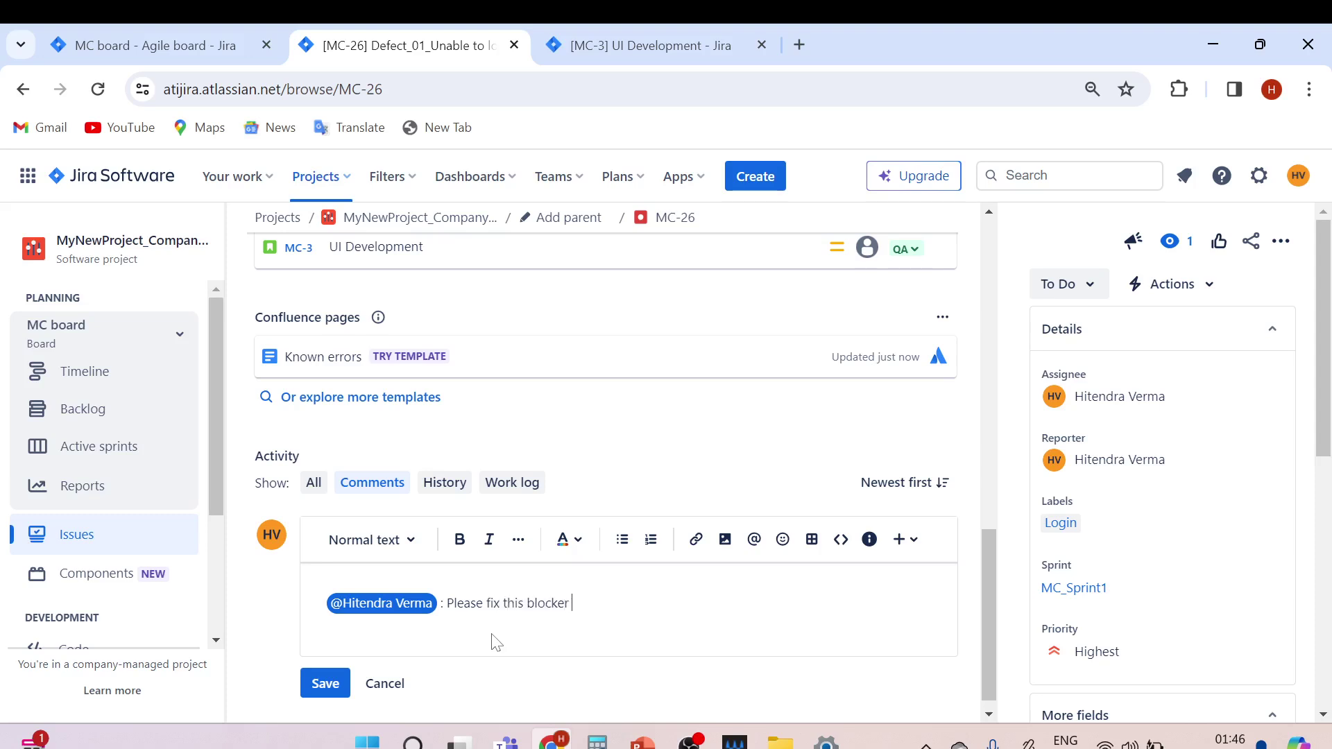
text(issue)
click(329, 676)
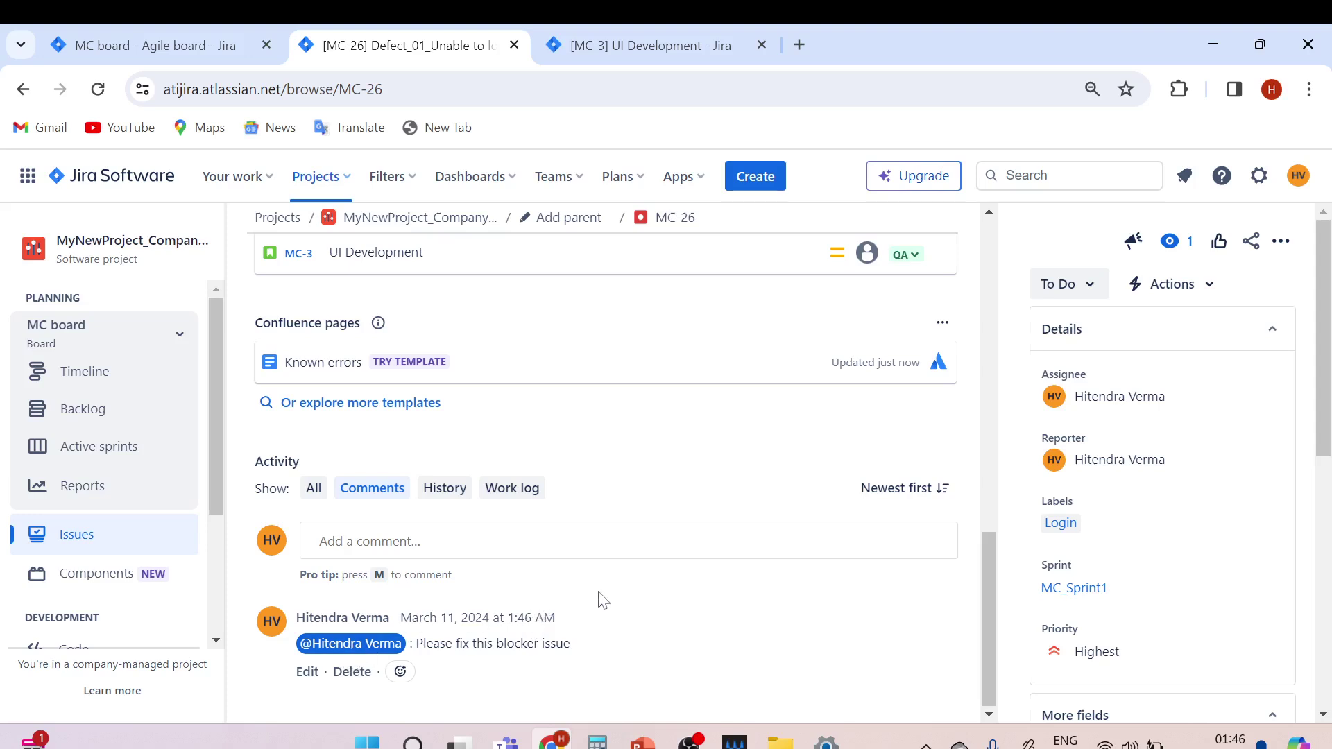
drag(421, 644, 571, 643)
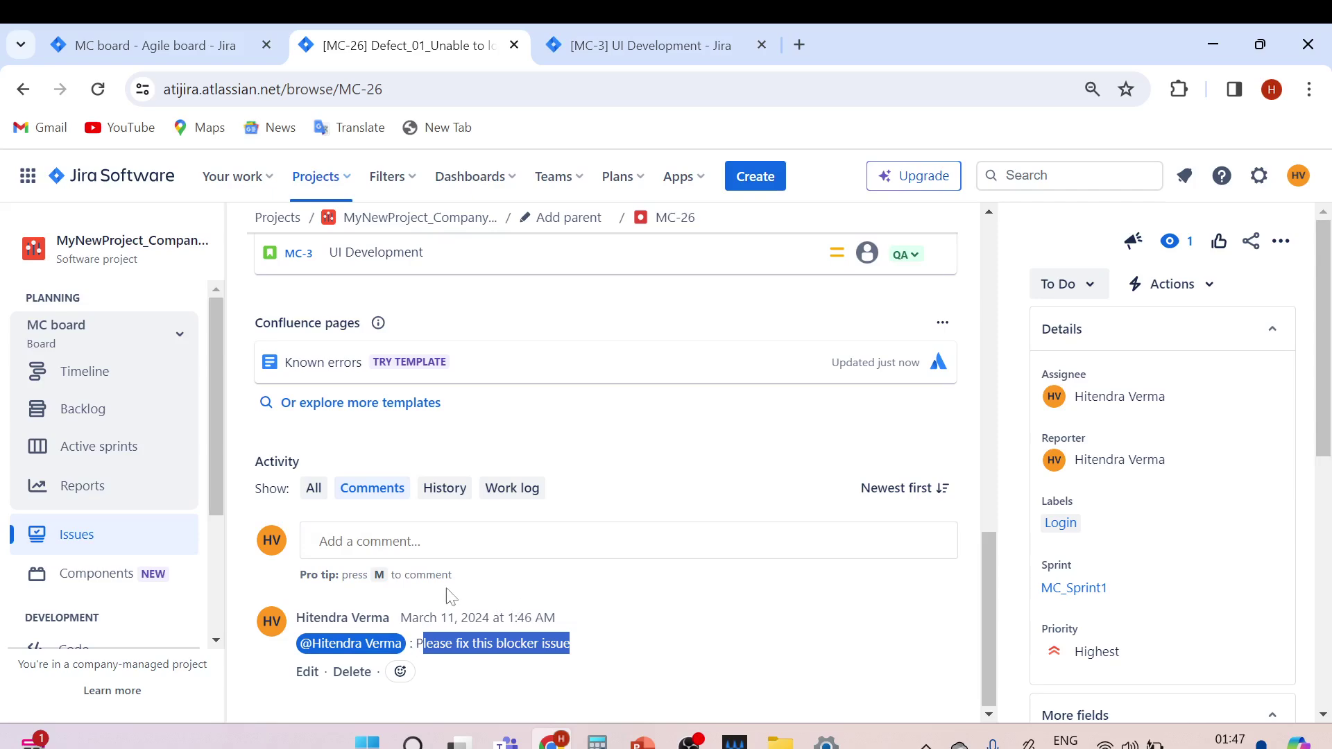
click(430, 543)
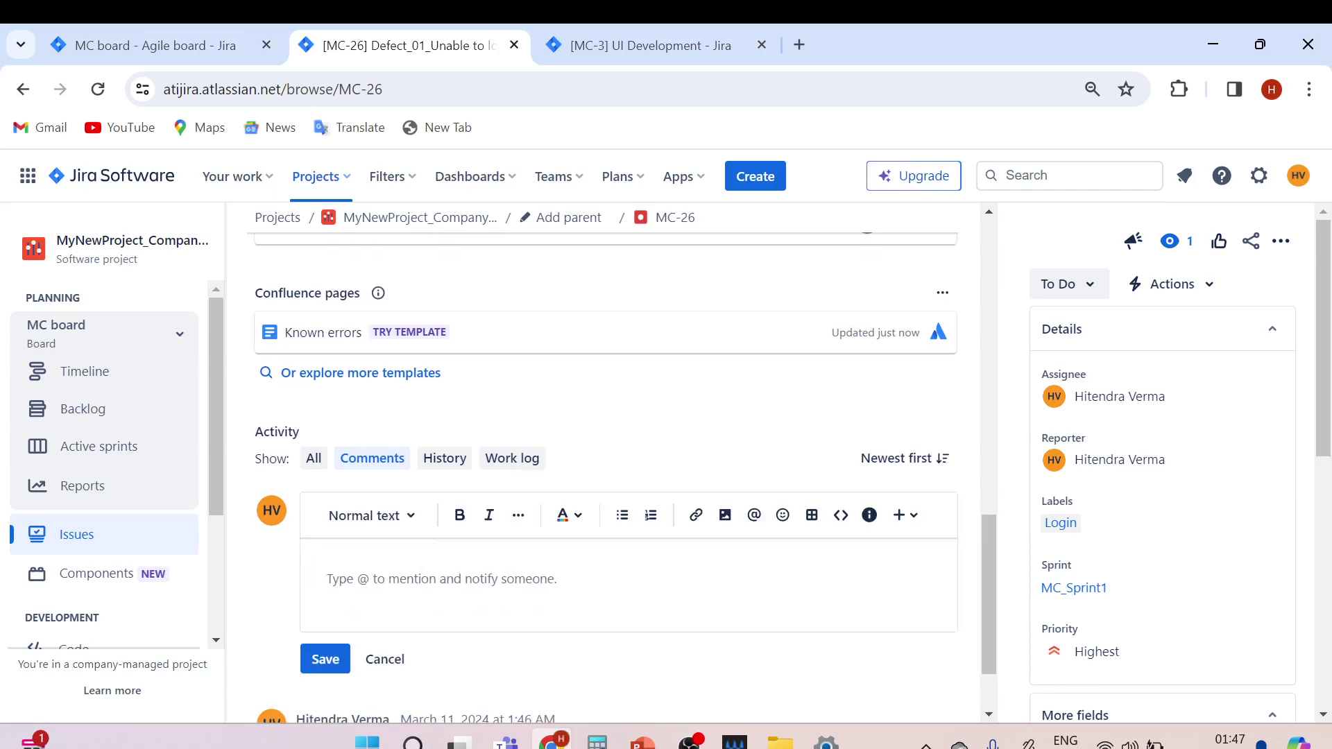
text(@)
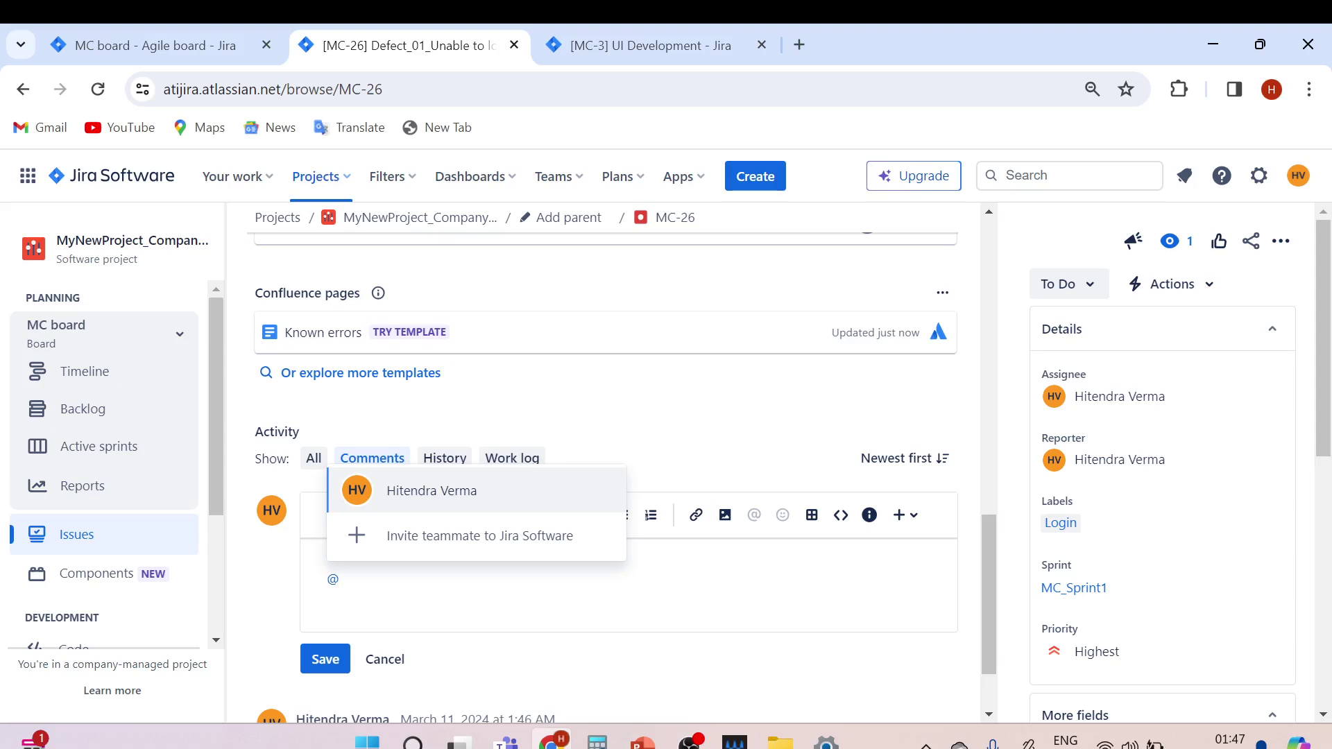
key(Return)
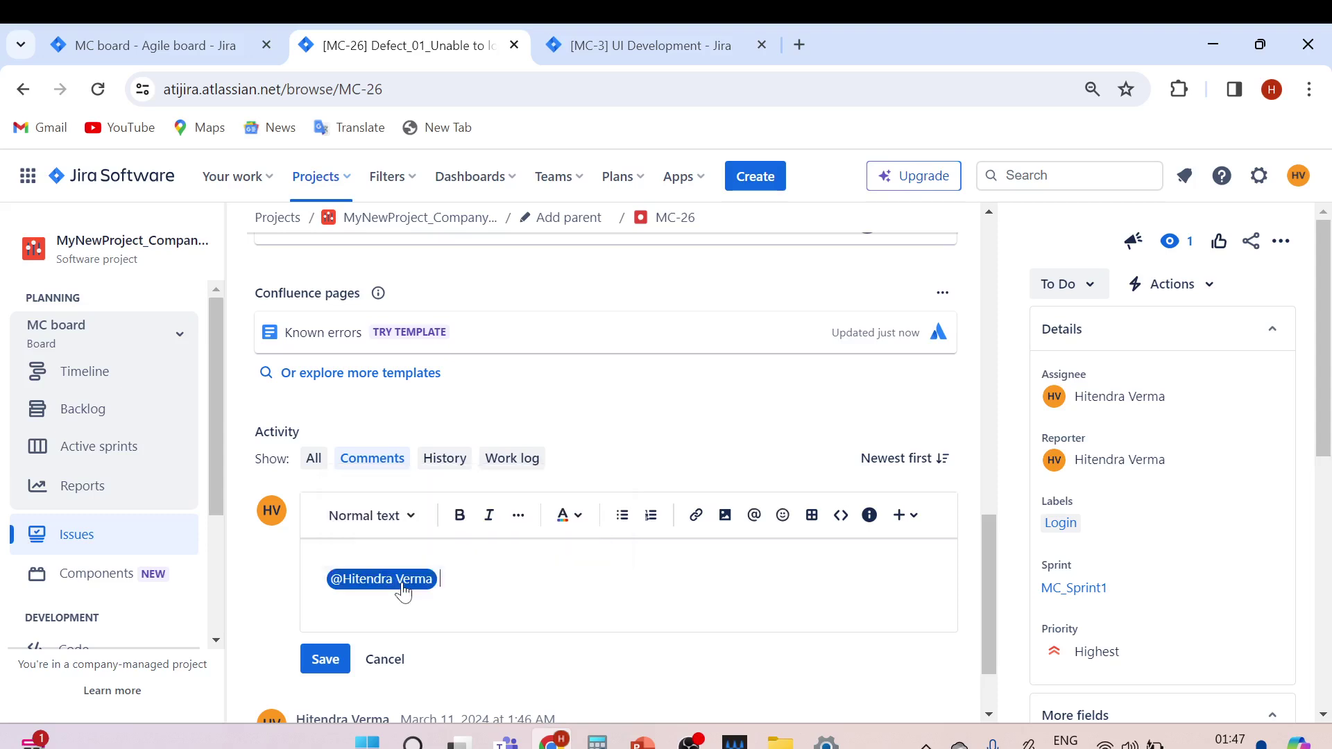
text(:n)
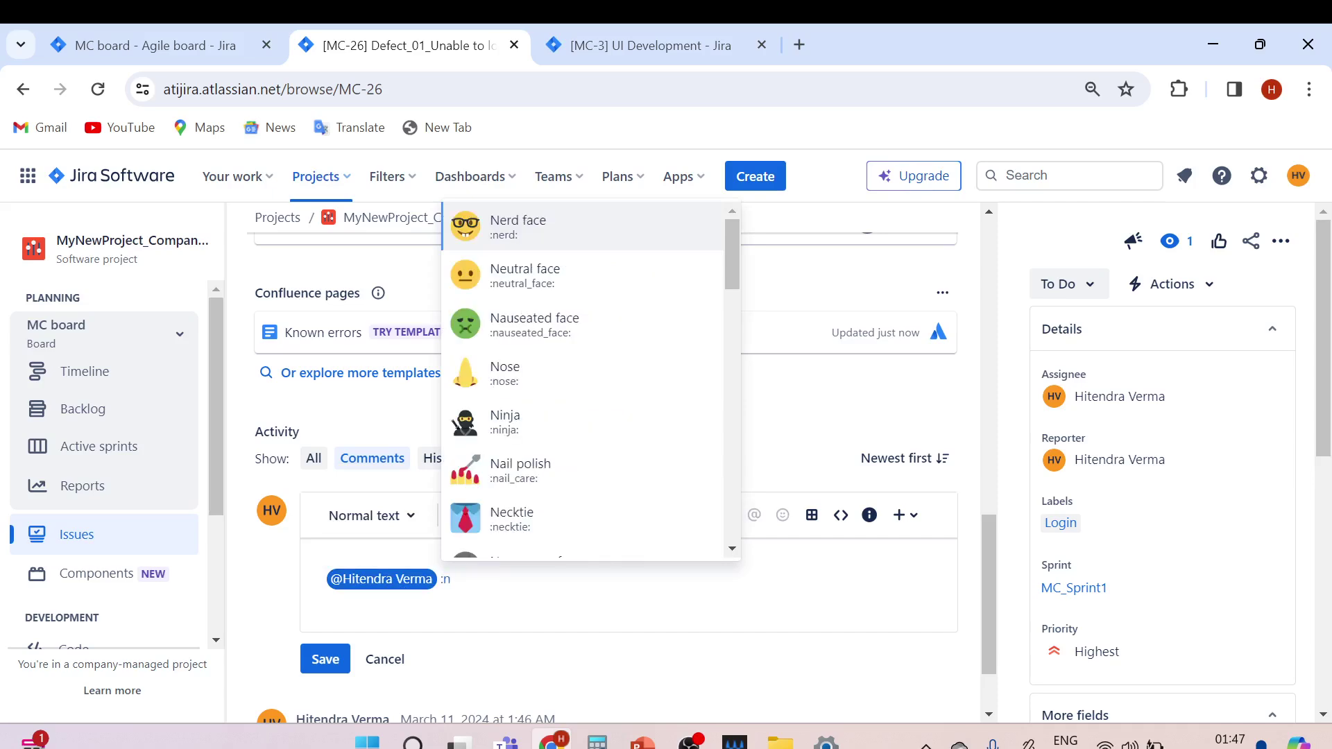
key(BackSpace)
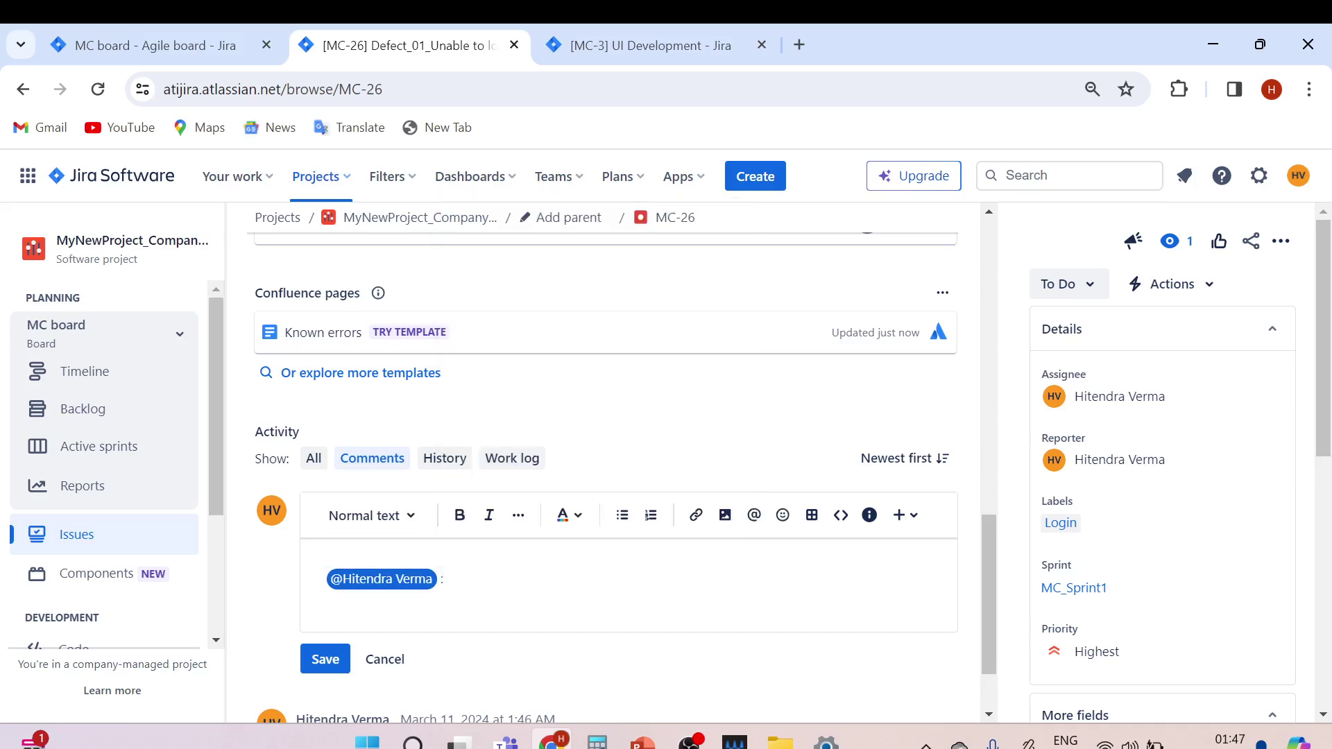
text(Issue is fixed. Please re-test it)
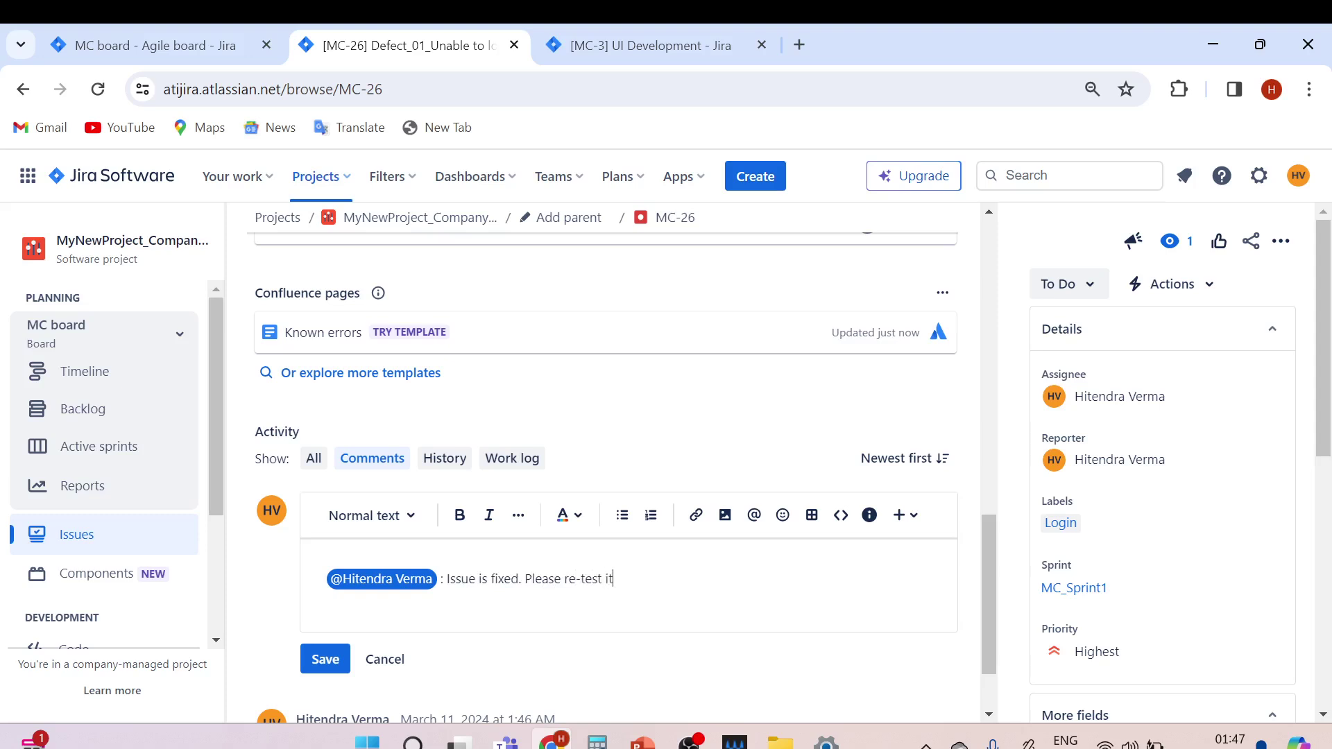
click(325, 659)
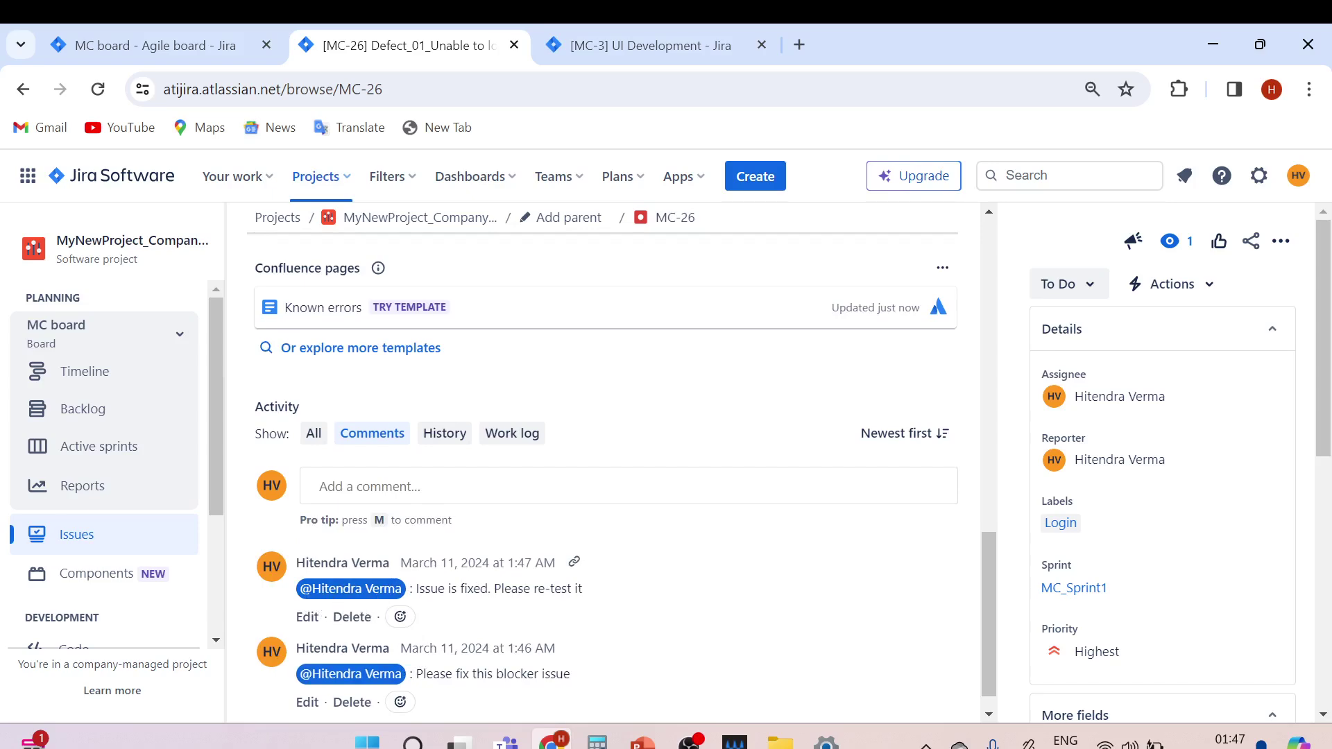
Review the MC-26 defect and show its To Do status transition options
scroll(602, 548, up, 15)
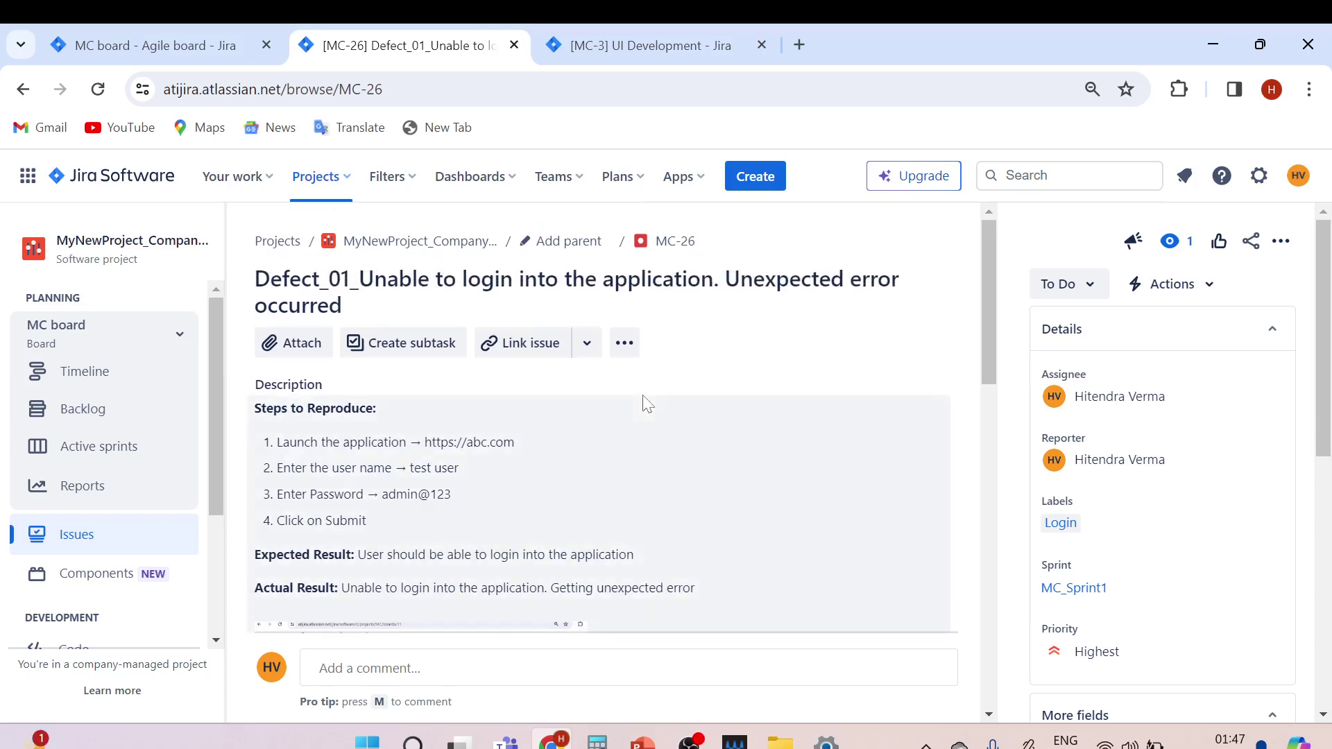
scroll(656, 386, down, 3)
scroll(651, 387, down, 8)
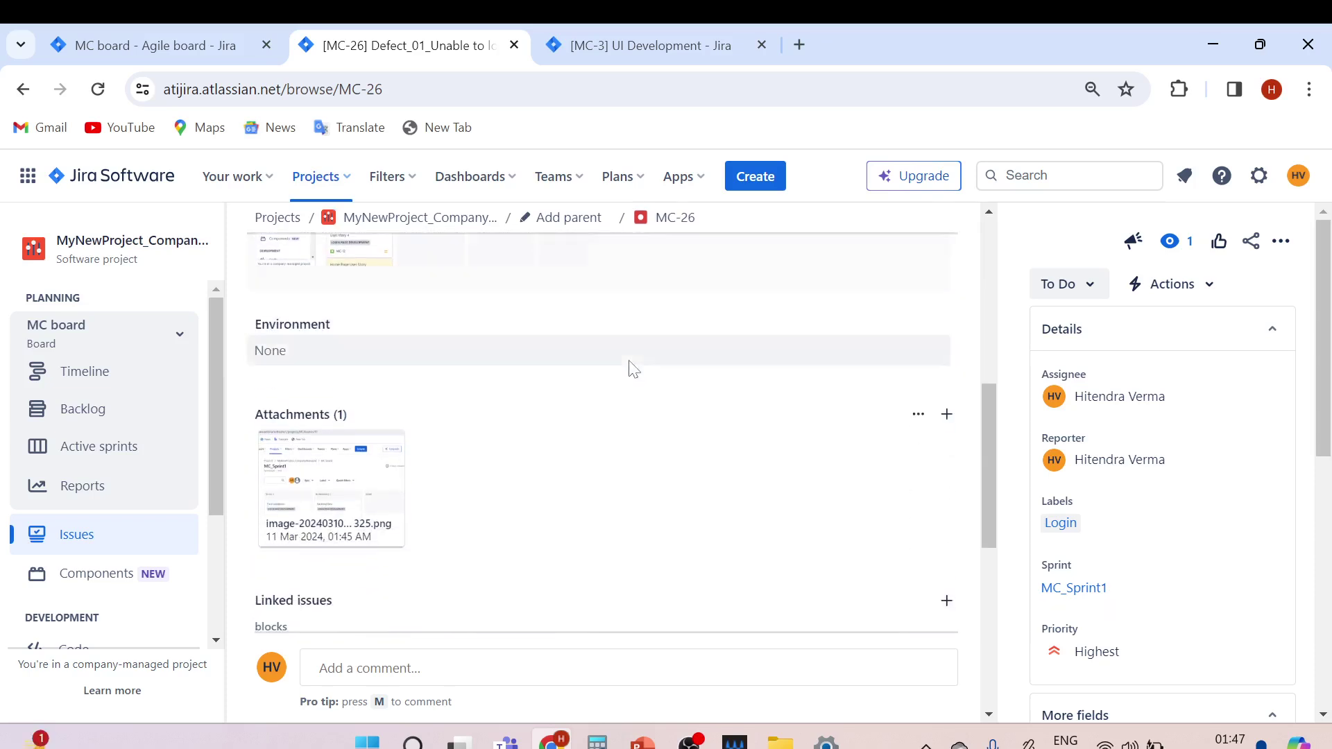
scroll(476, 395, up, 6)
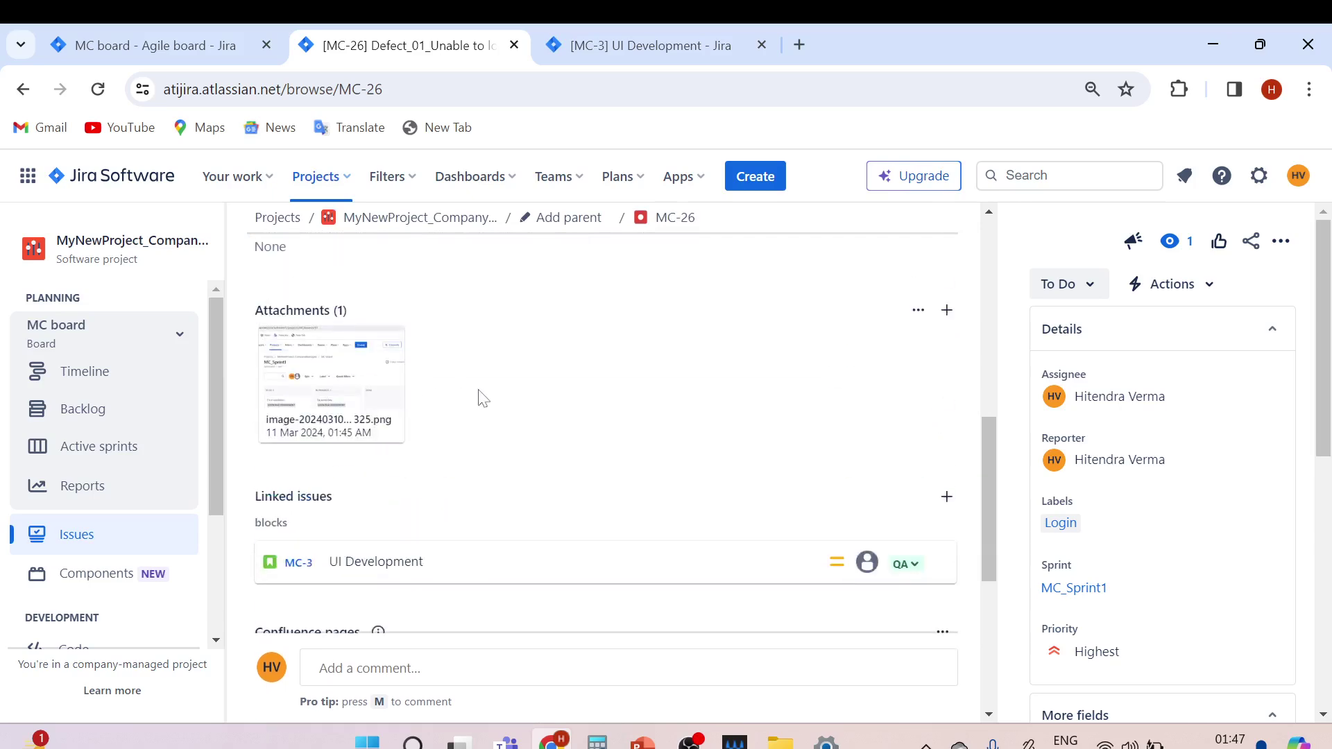
scroll(485, 402, up, 6)
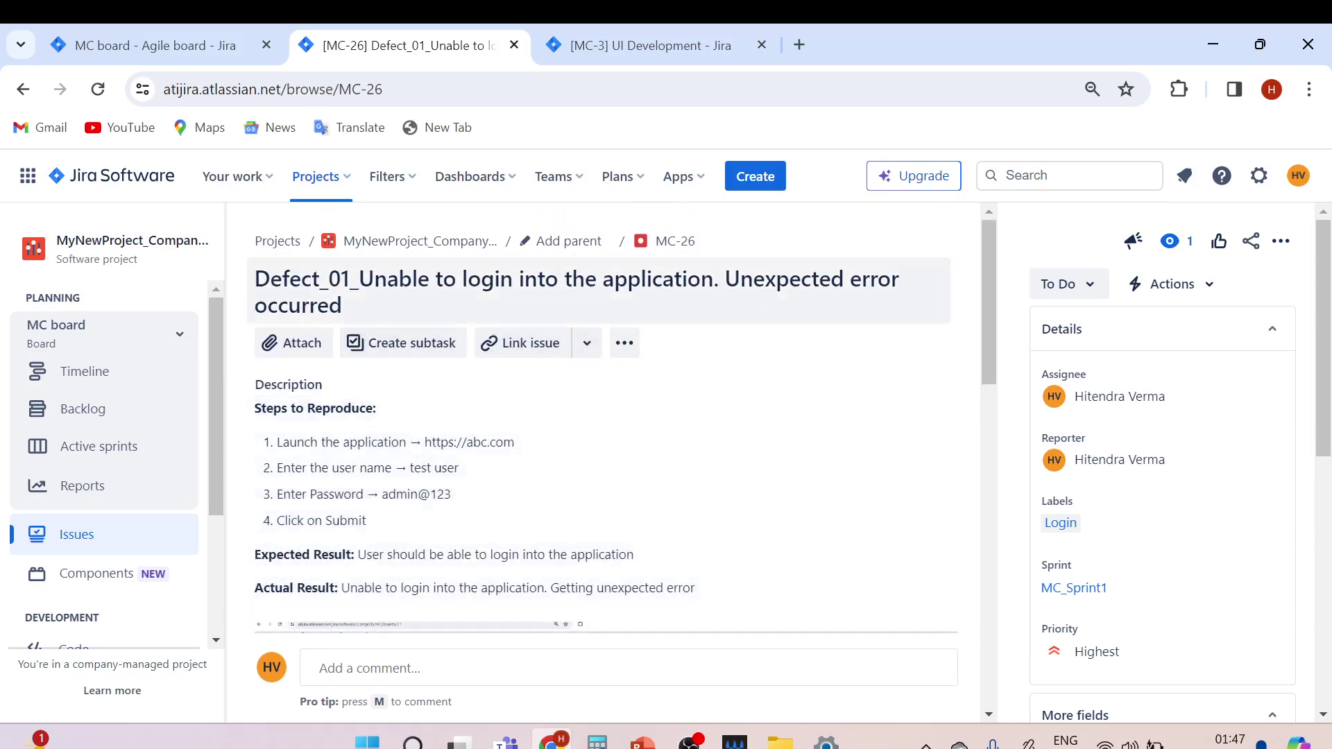
click(1084, 284)
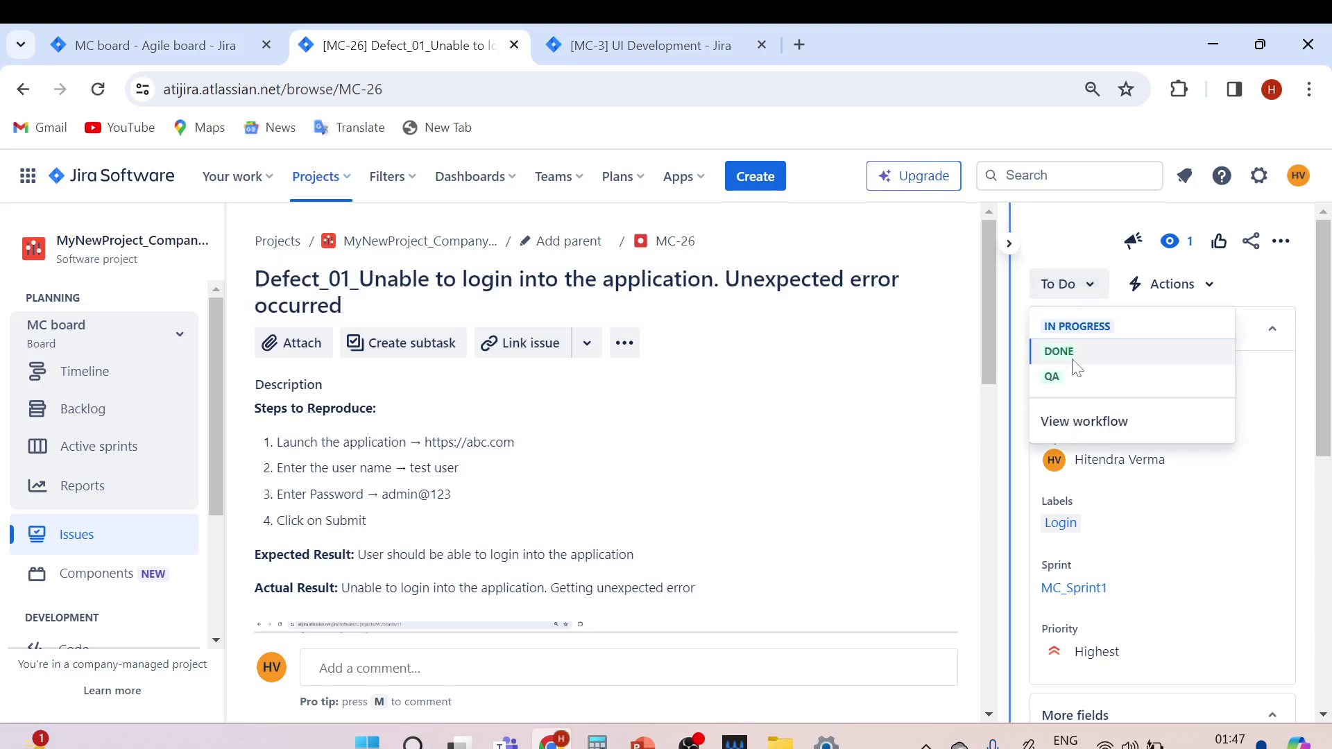